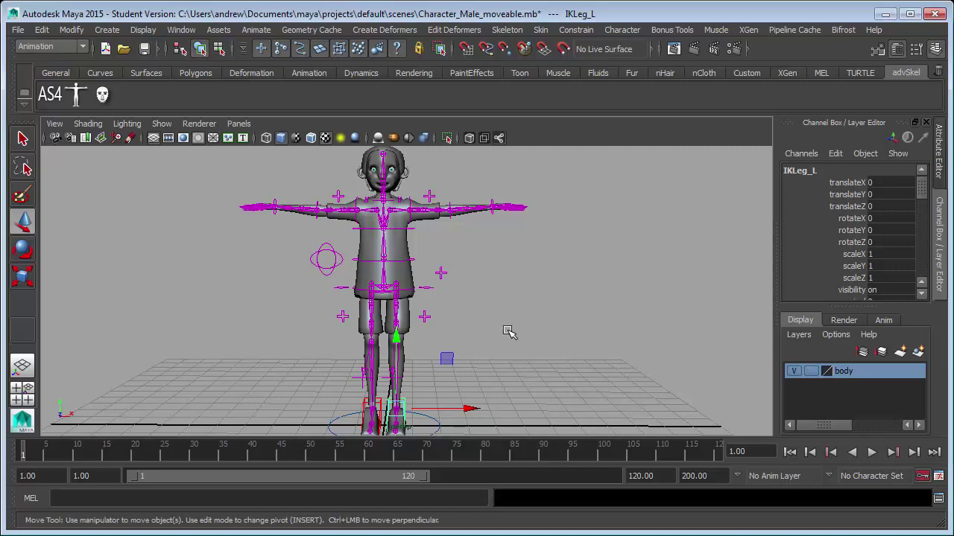
Try raising the left leg's IK control to test the deformation of the shirt hem, and undo the move.
key("ctrl+space")
left_click_drag(590, 363, 516, 358, "alt")
right_click_drag(451, 352, 741, 351, "alt")
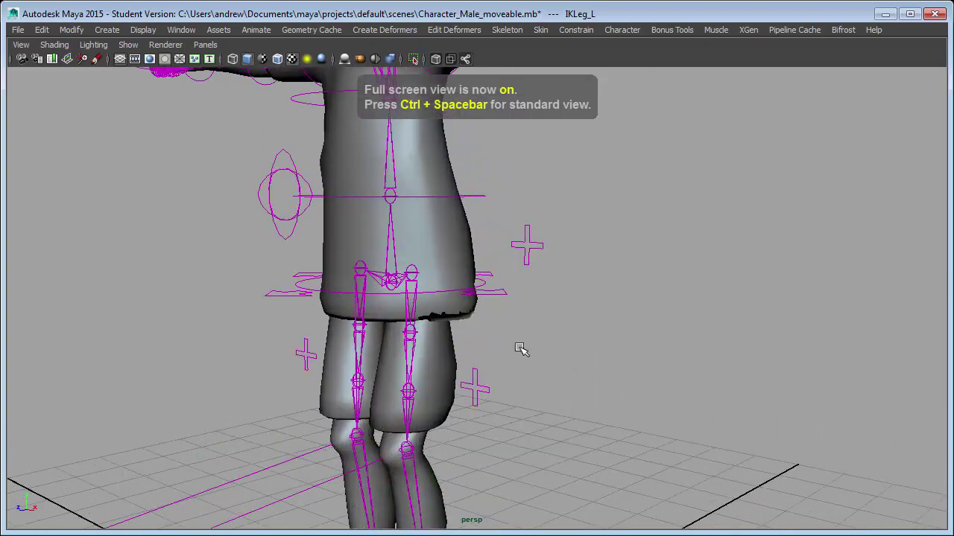
left_click_drag(520, 350, 559, 383, "alt")
scroll(562, 401, "down", 5)
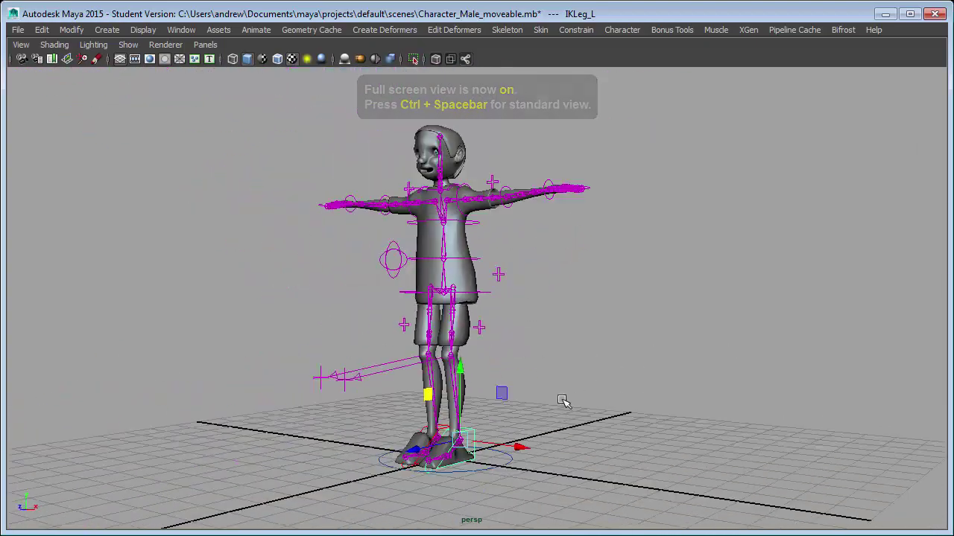
left_click_drag(502, 441, 447, 447, "alt")
middle_click_drag(420, 389, 452, 310)
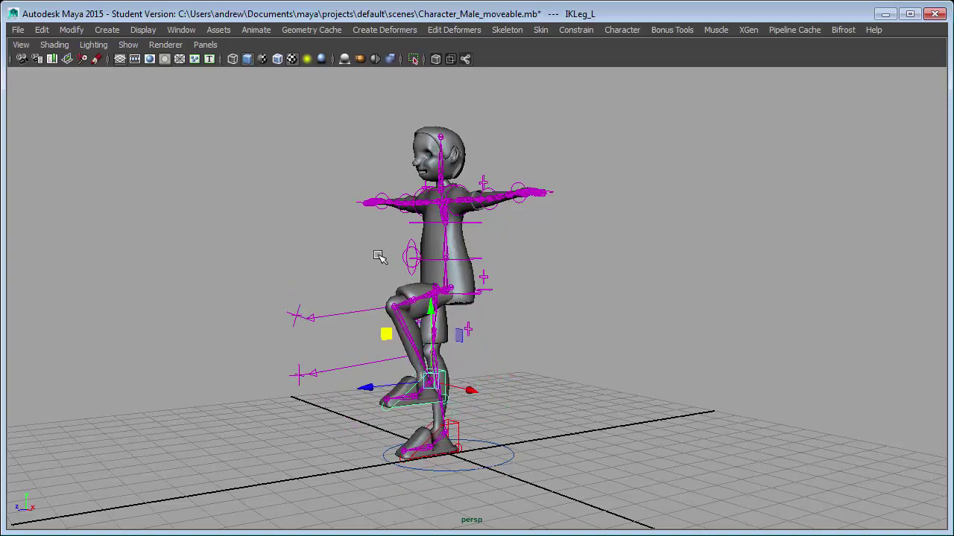
left_click_drag(379, 257, 503, 353)
key("f")
left_click_drag(553, 394, 486, 403, "alt")
key("ctrl+z")
Select the character's body mesh and activate the Paint Skin Weights tool for its skin cluster.
left_click_drag(687, 384, 806, 368, "alt")
right_click_drag(806, 368, 692, 404, "alt")
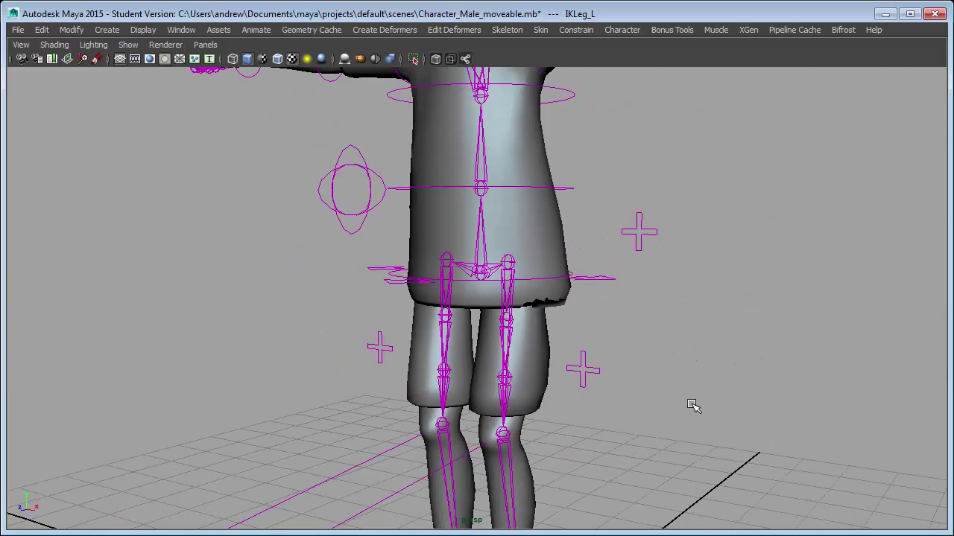
middle_click_drag(693, 404, 686, 263, "alt")
left_click_drag(659, 293, 629, 320, "alt")
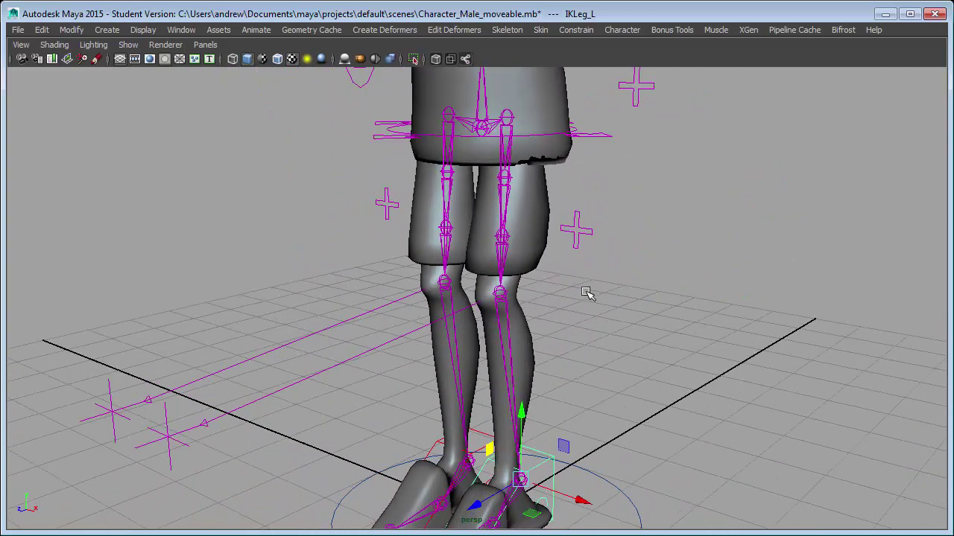
left_click_drag(586, 293, 596, 270, "alt")
left_click(584, 208)
left_click_drag(576, 199, 599, 194, "alt")
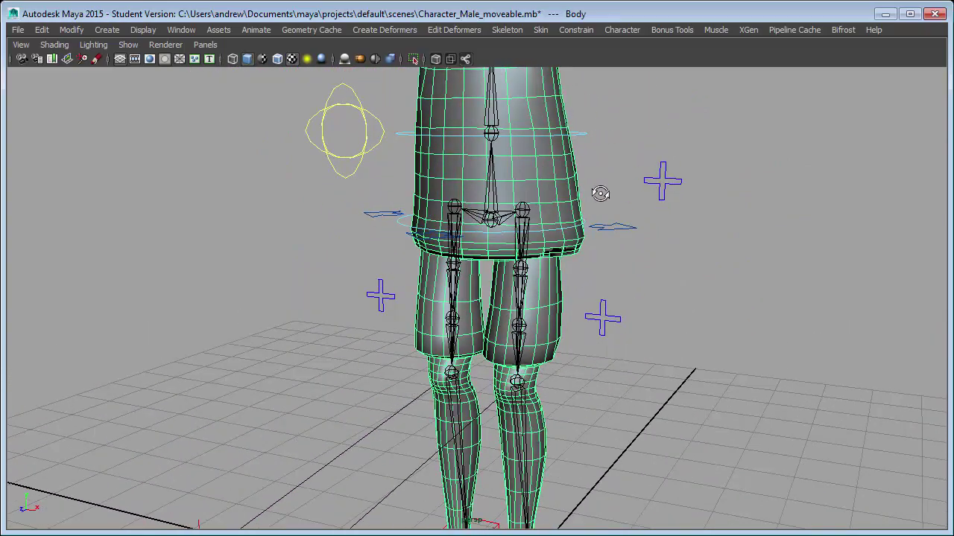
right_click(553, 168)
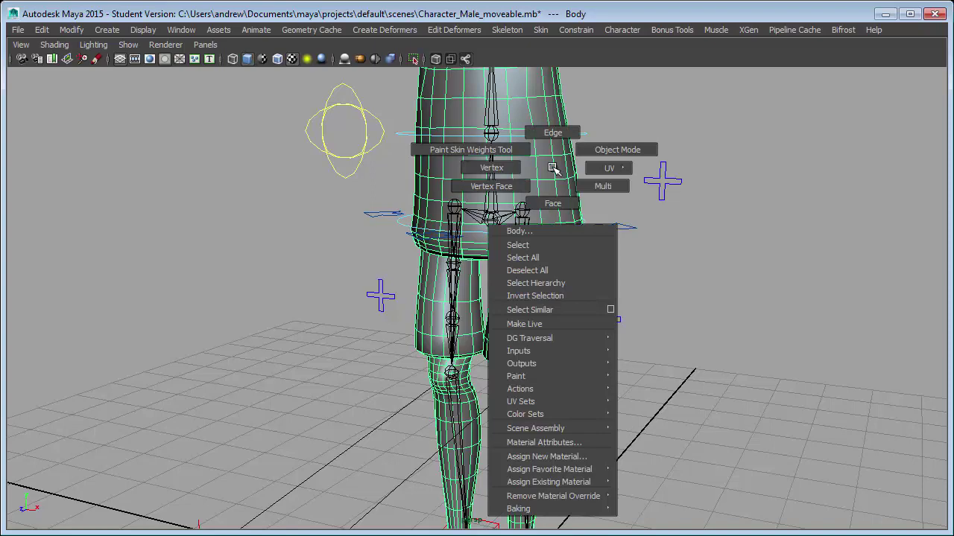
mouse_move(570, 375)
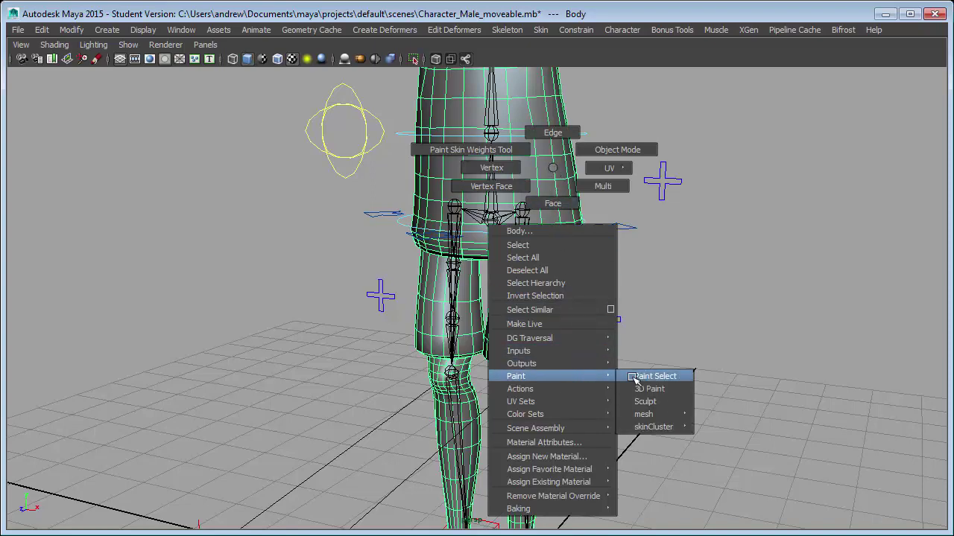
mouse_move(650, 428)
left_click(701, 434)
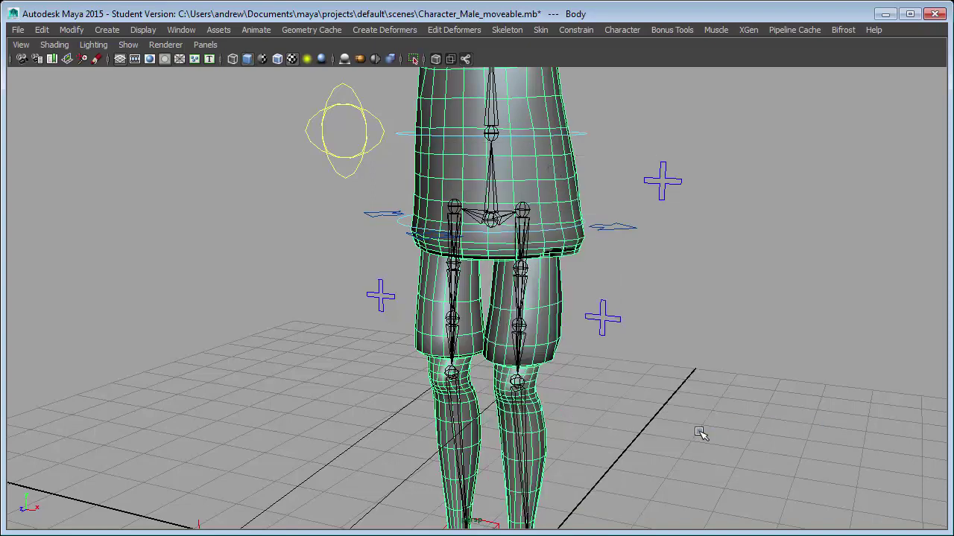
mouse_move(615, 332)
left_mouse_down("alt")
mouse_move(630, 300)
mouse_move(609, 304)
left_mouse_up("alt")
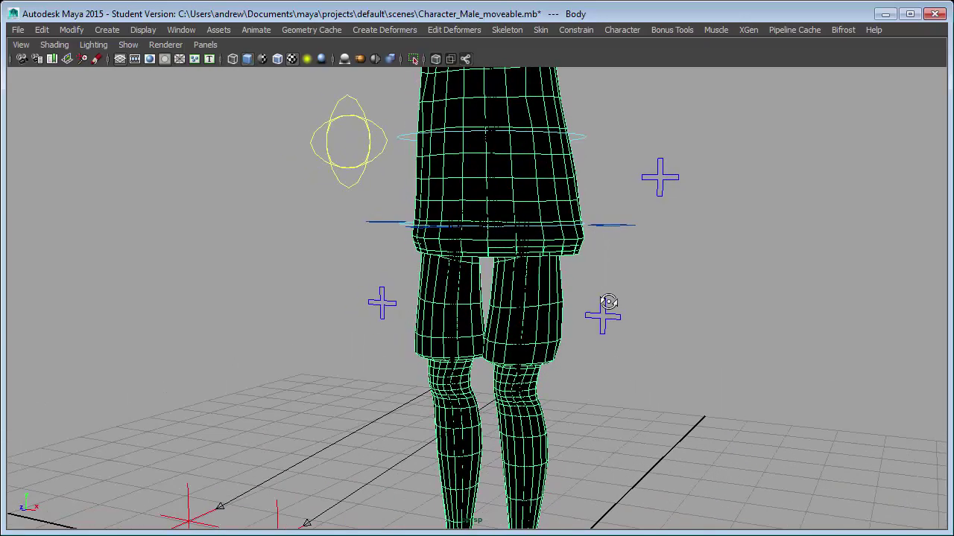
right_click(528, 222)
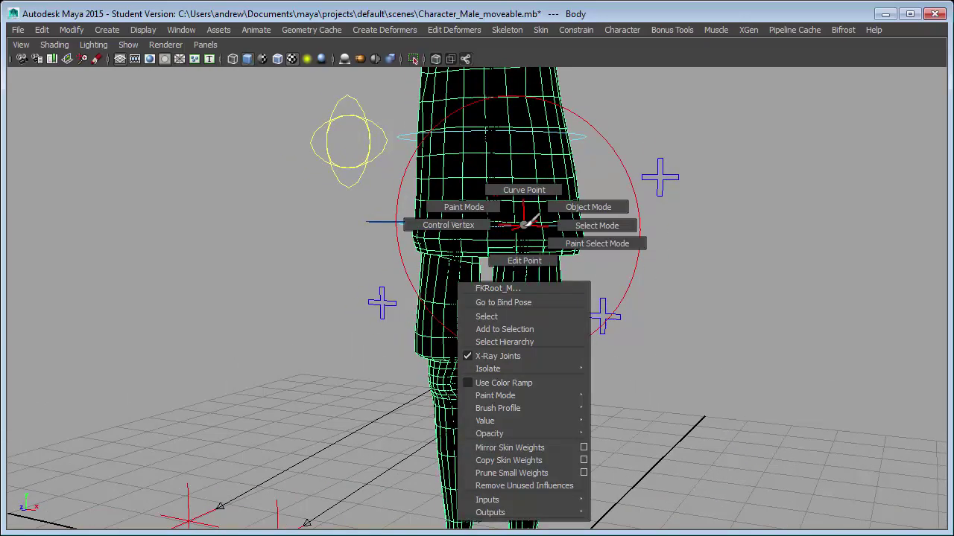
scroll(518, 236, "up", 6)
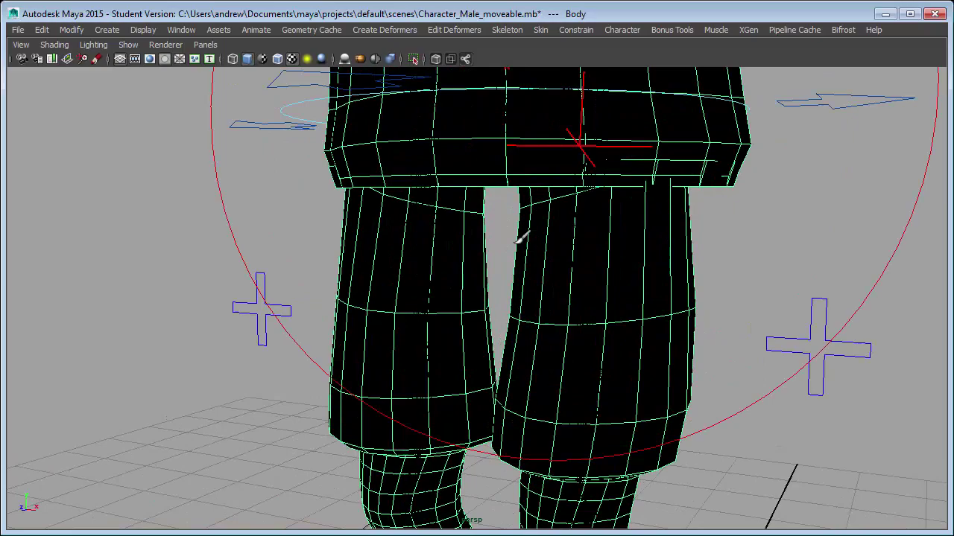
left_click_drag(615, 279, 596, 251, "alt")
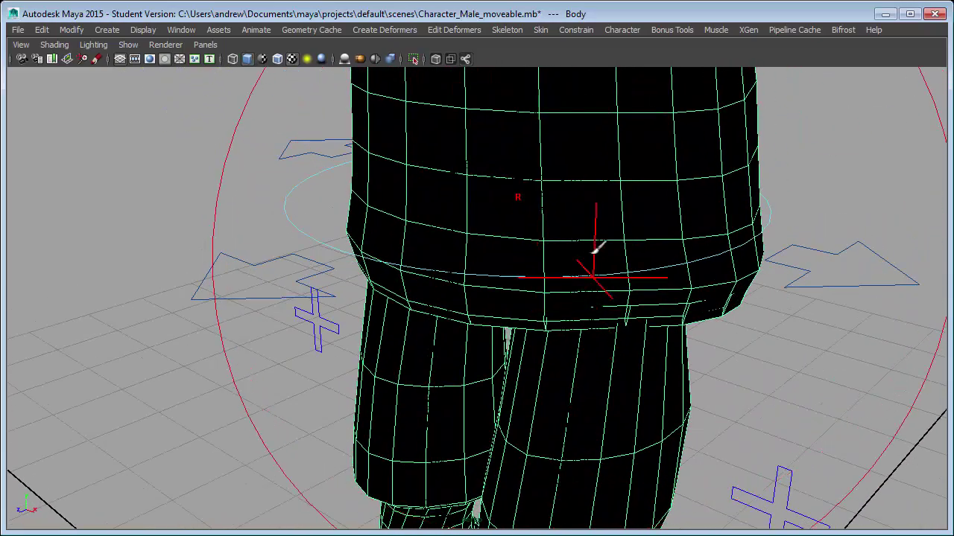
right_click(587, 193)
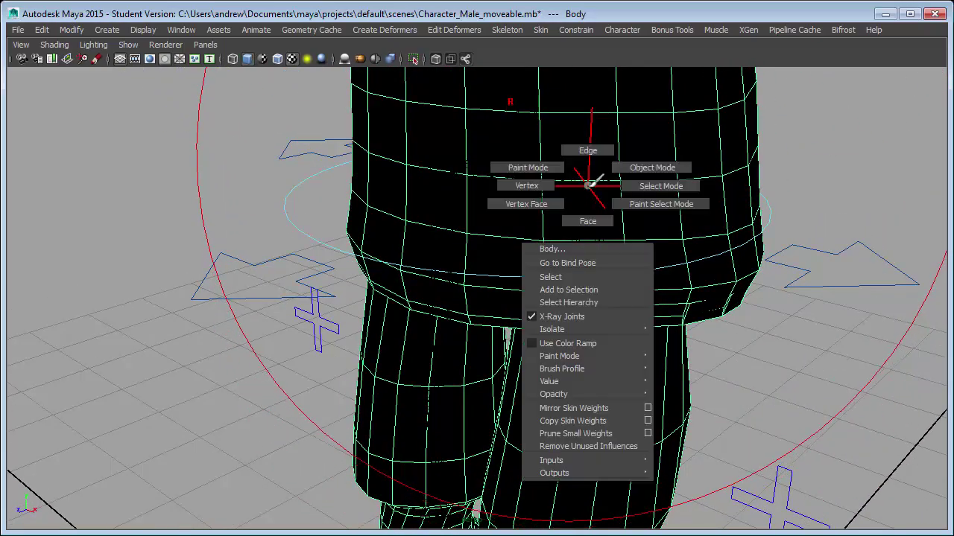
scroll(592, 190, "down", 5)
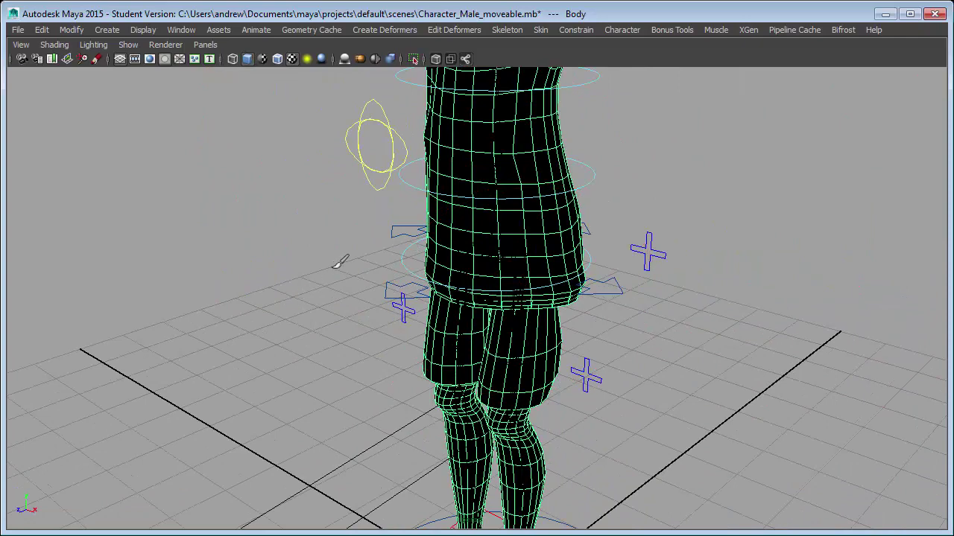
Restore the standard layout, show the Paint Skin Weights settings and choose Hip_L as the influence.
key("ctrl+space")
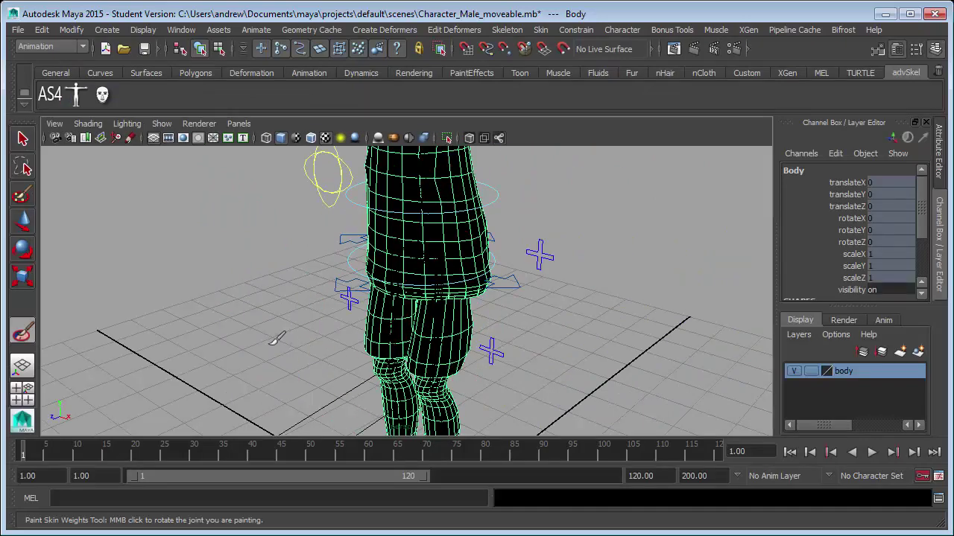
double_click(23, 332)
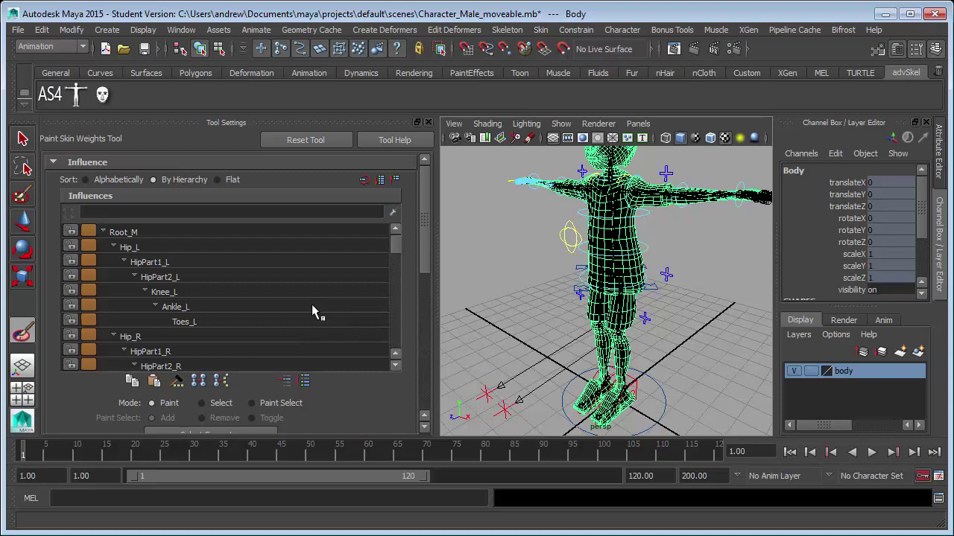
left_click(241, 241)
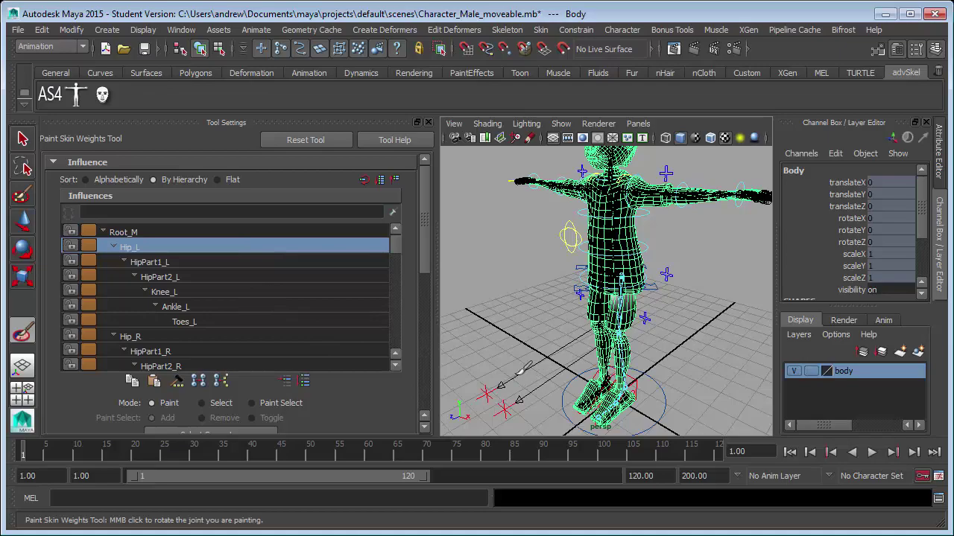
left_click_drag(526, 367, 466, 345, "alt")
scroll(690, 349, "up", 8)
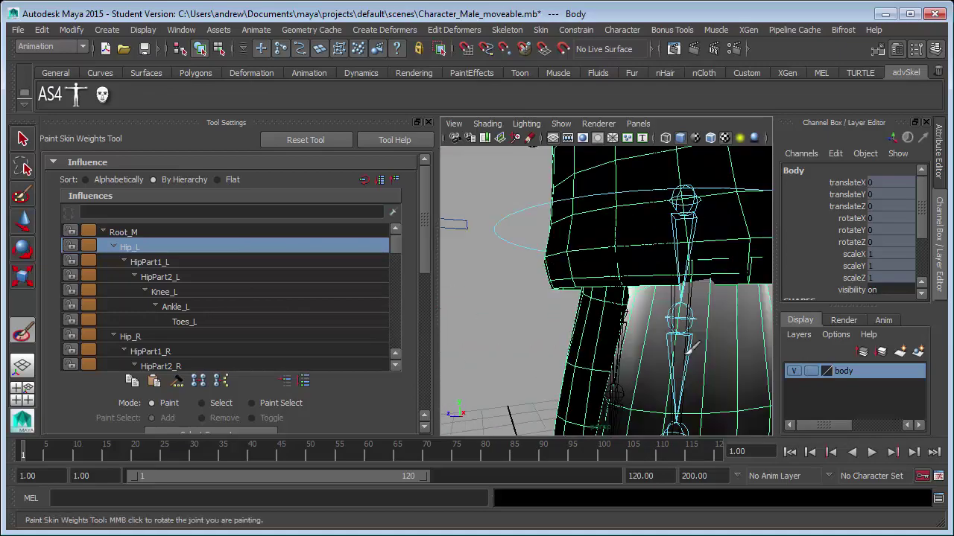
Switch to the Select tool, clear the selection and enter edge selection mode on the body mesh.
mouse_move(686, 350)
left_mouse_down("alt")
mouse_move(674, 312)
mouse_move(639, 307)
mouse_move(645, 330)
mouse_move(735, 341)
mouse_move(743, 350)
mouse_move(736, 362)
mouse_move(720, 357)
mouse_move(687, 315)
mouse_move(530, 323)
left_mouse_up("alt")
key("q")
left_click(529, 323)
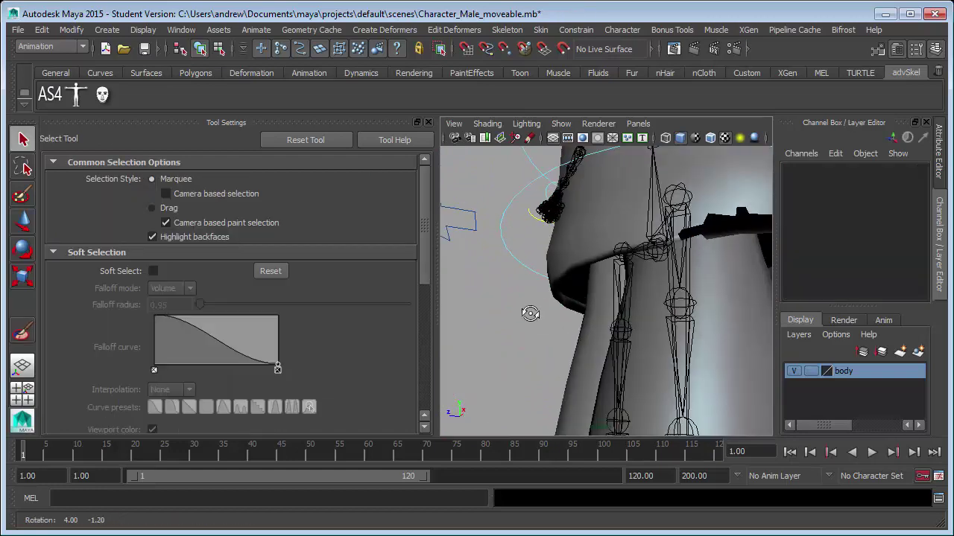
right_click_drag(587, 240, 579, 306)
left_click_drag(579, 306, 579, 299, "alt")
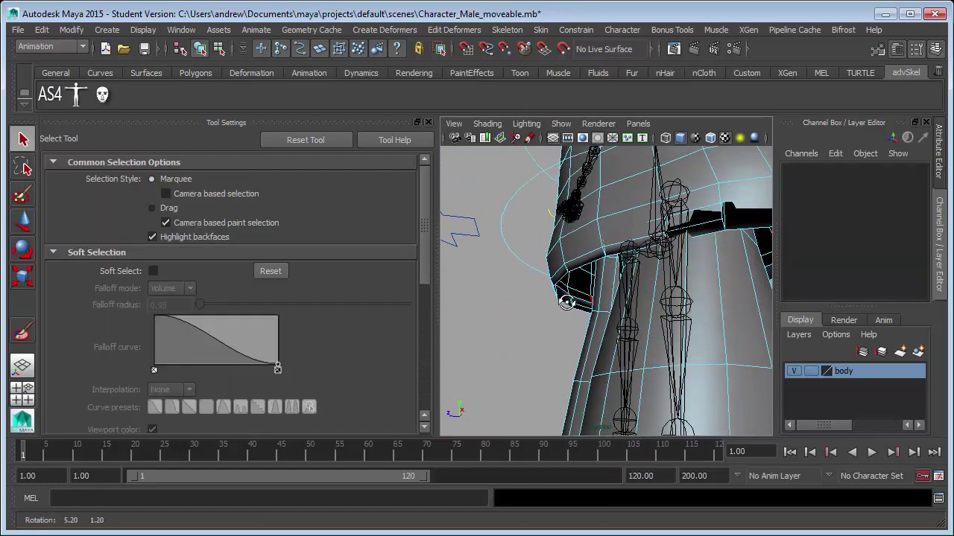
Select the edge loops around the shirt's lower hem, including the loops on its inner side.
left_click(579, 298)
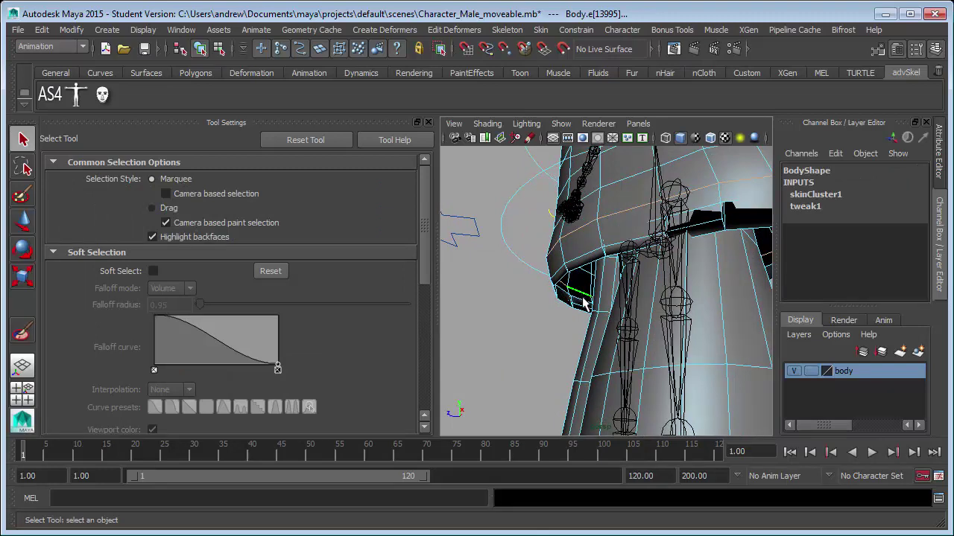
scroll(574, 307, "up", 5)
scroll(574, 309, "down", 3)
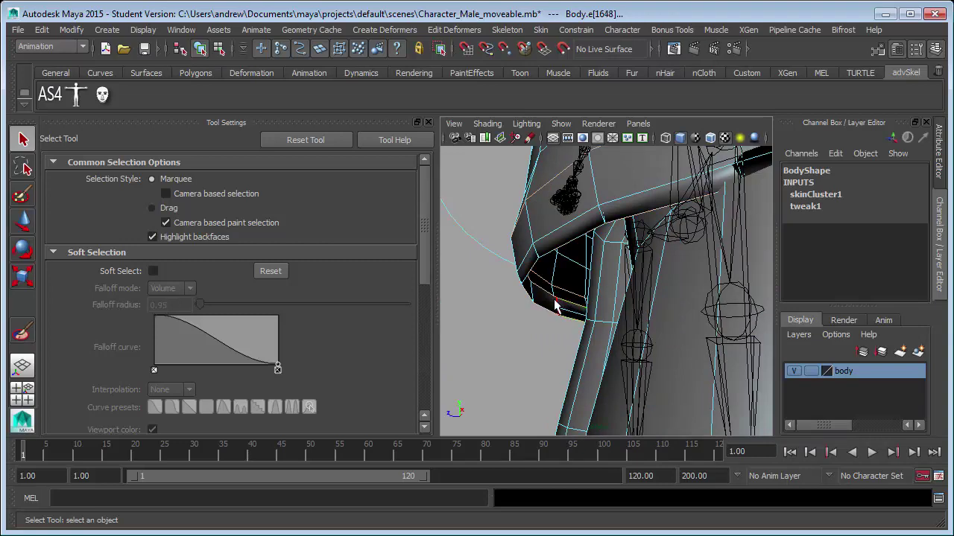
left_click_drag(555, 305, 546, 262, "alt")
left_click(546, 257, "shift")
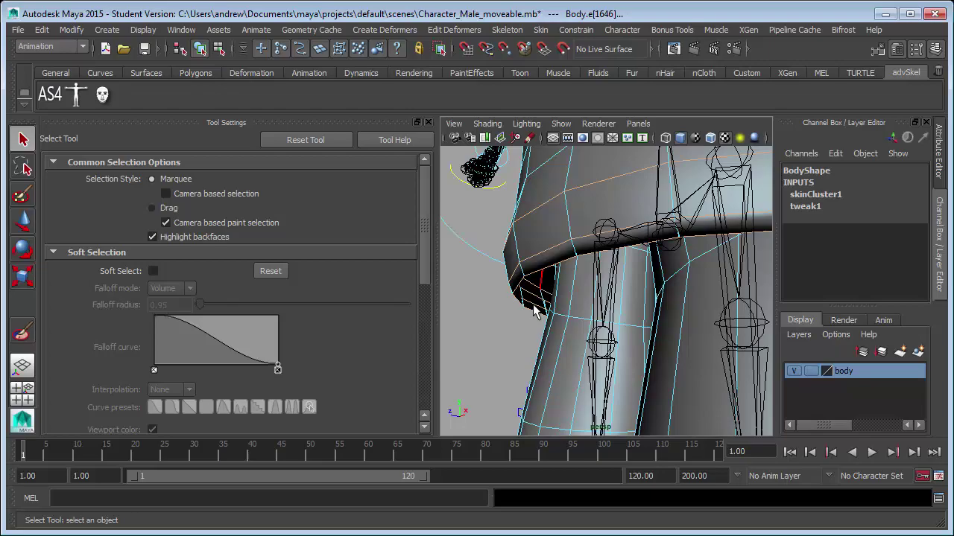
left_click_drag(490, 309, 659, 378, "alt")
scroll(488, 331, "down", 2)
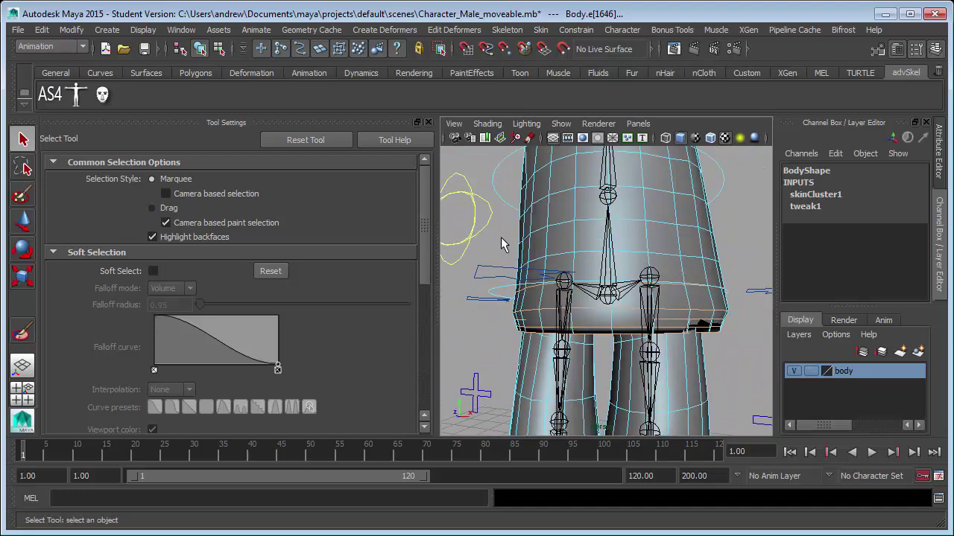
Close the tool settings and convert the selected hem edge loops to a vertex selection.
key("space")
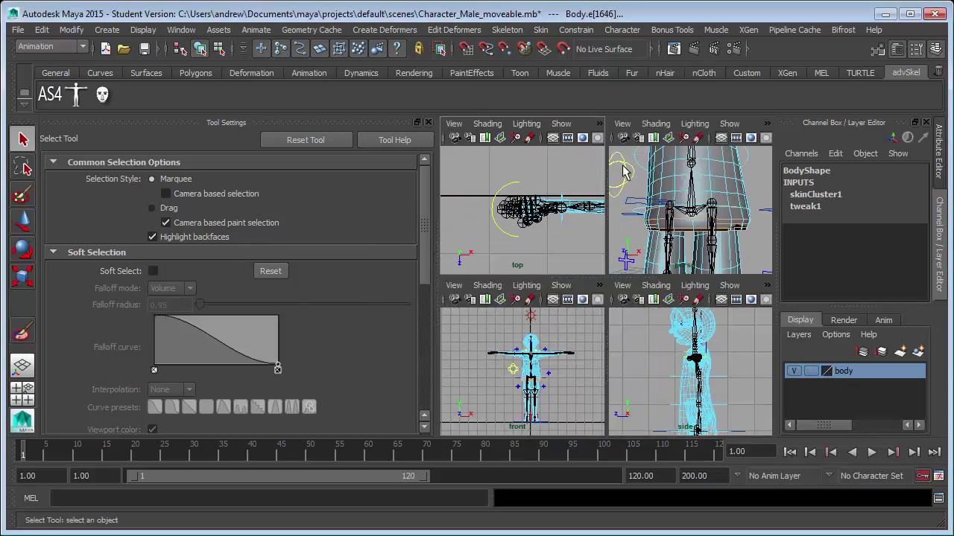
key("space")
left_click(429, 121)
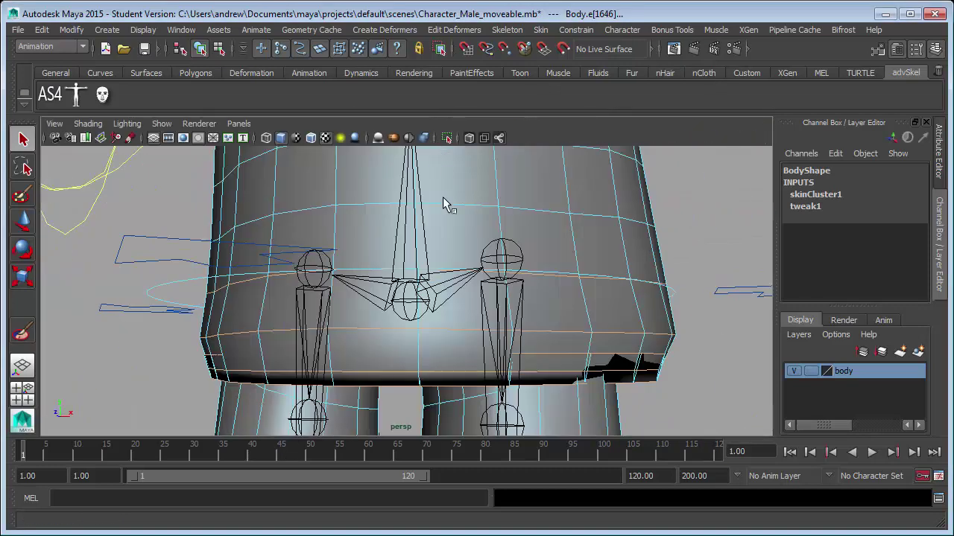
right_click(460, 303, "shift")
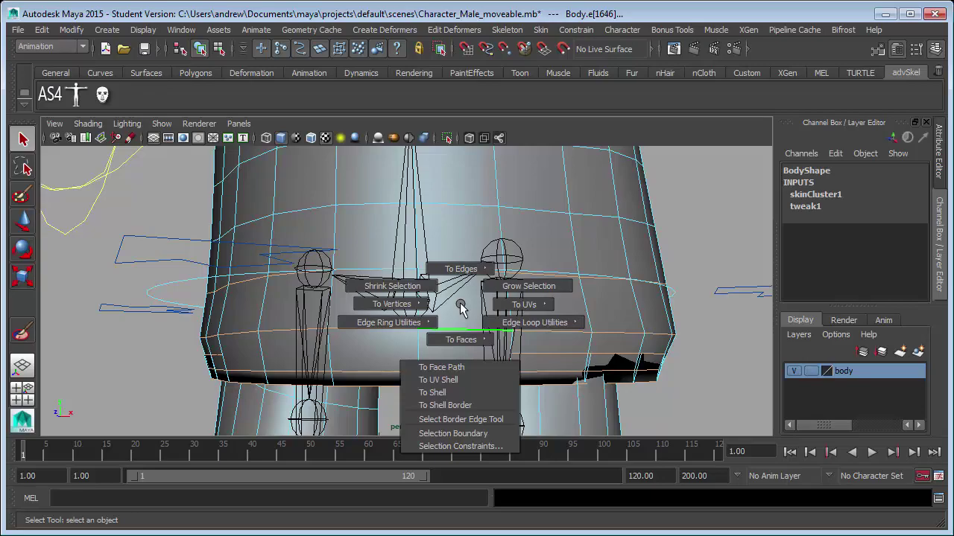
right_click_drag(460, 303, 378, 303, "shift")
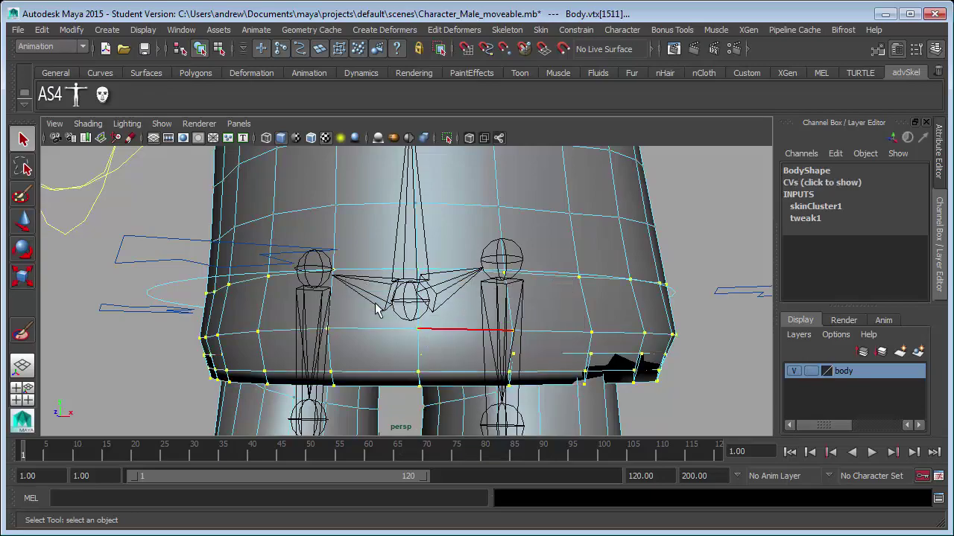
Reopen the Paint Skin Weights settings and flood the selected hem vertices with Hip_L weight, using Replace at value 1.0 and opacity 1.0.
left_click_drag(711, 321, 643, 266, "alt")
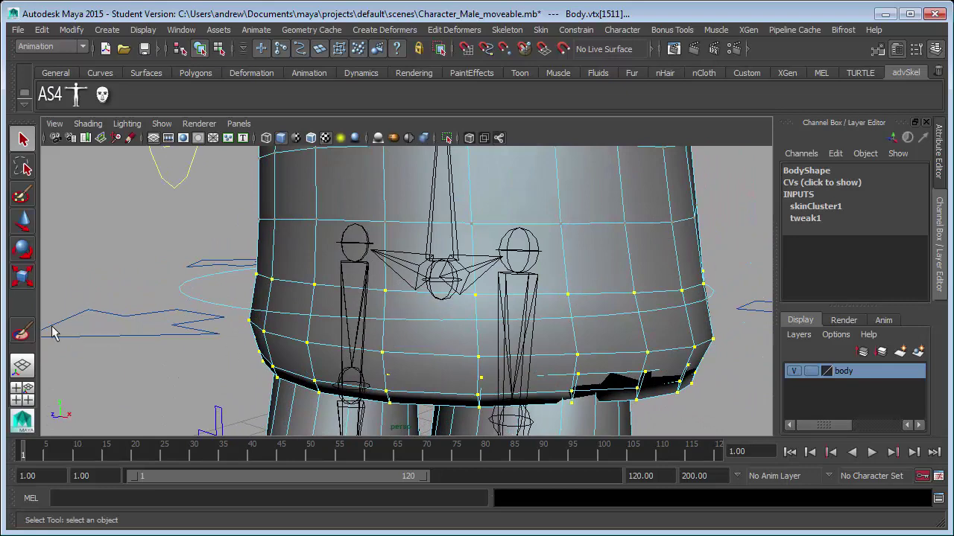
double_click(26, 328)
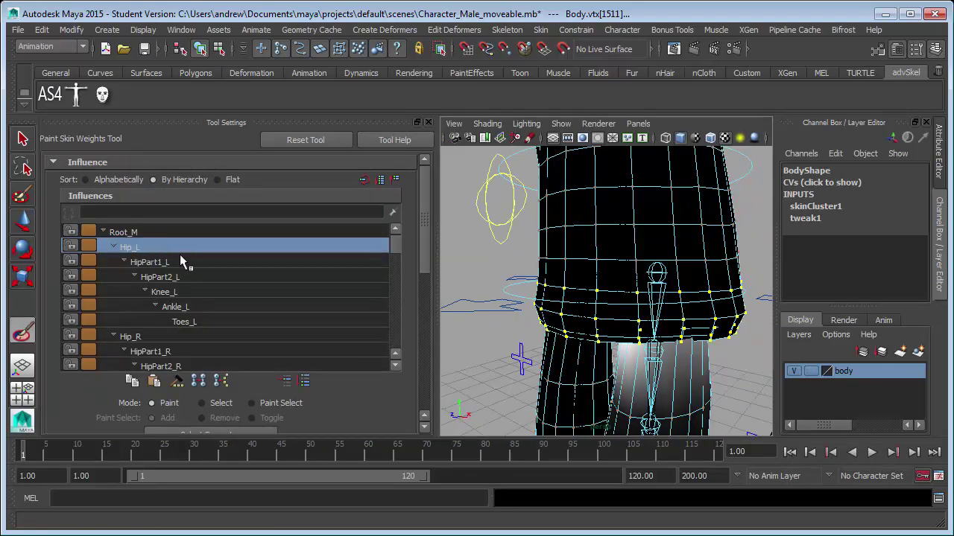
key("ctrl+space")
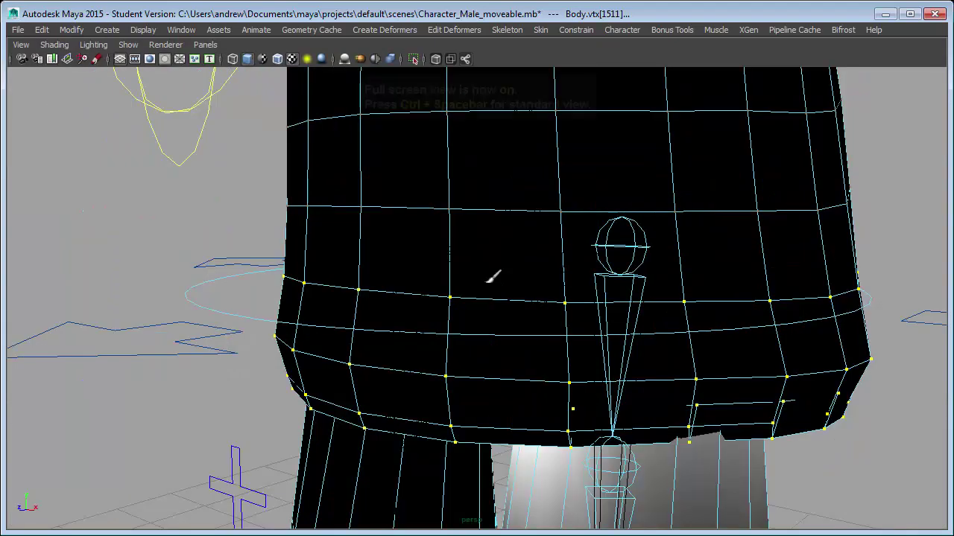
key("ctrl+space")
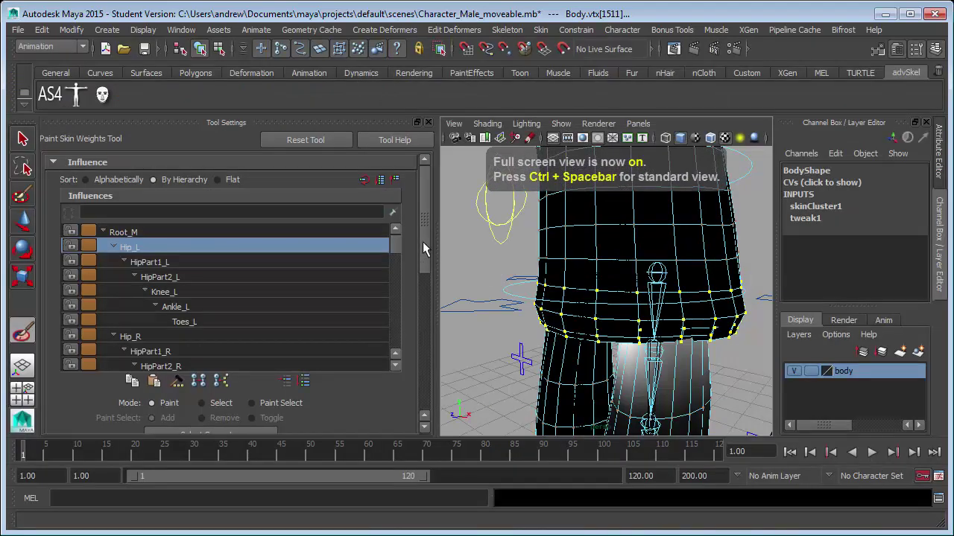
mouse_move(425, 243)
left_mouse_down()
mouse_move(429, 349)
mouse_move(432, 328)
left_mouse_up()
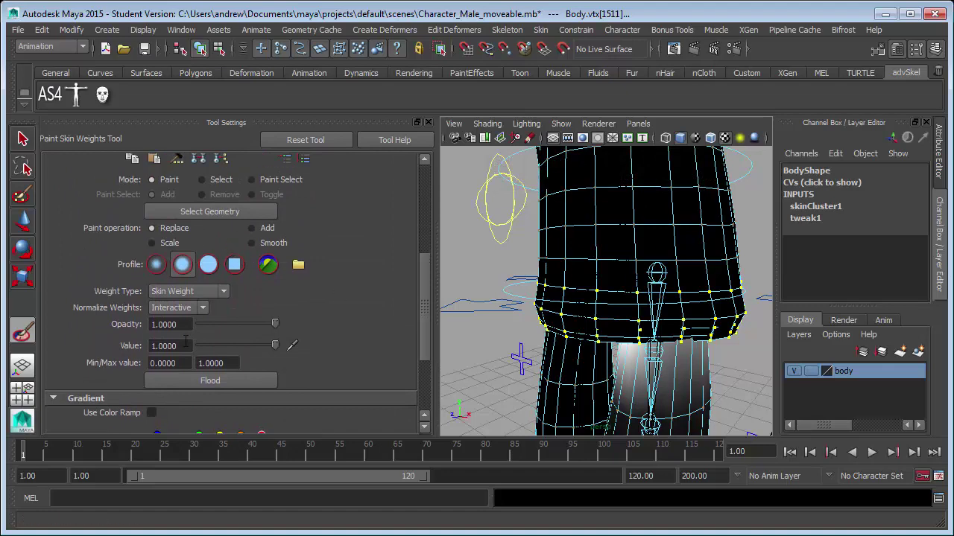
left_click(209, 380)
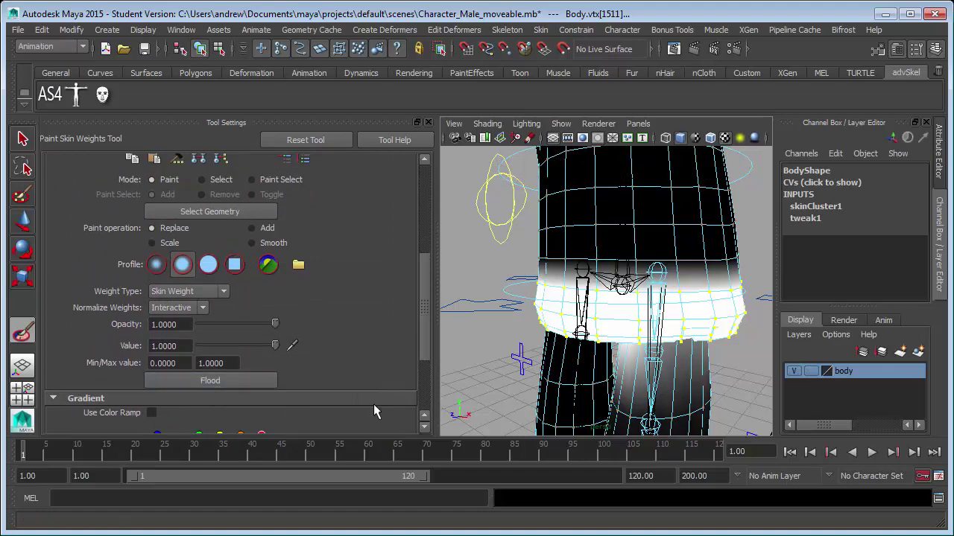
Clear the selection, try moving the IKLeg_L control to test the hem's deformation, and undo the move.
scroll(724, 374, "down", 4)
scroll(722, 373, "up", 2)
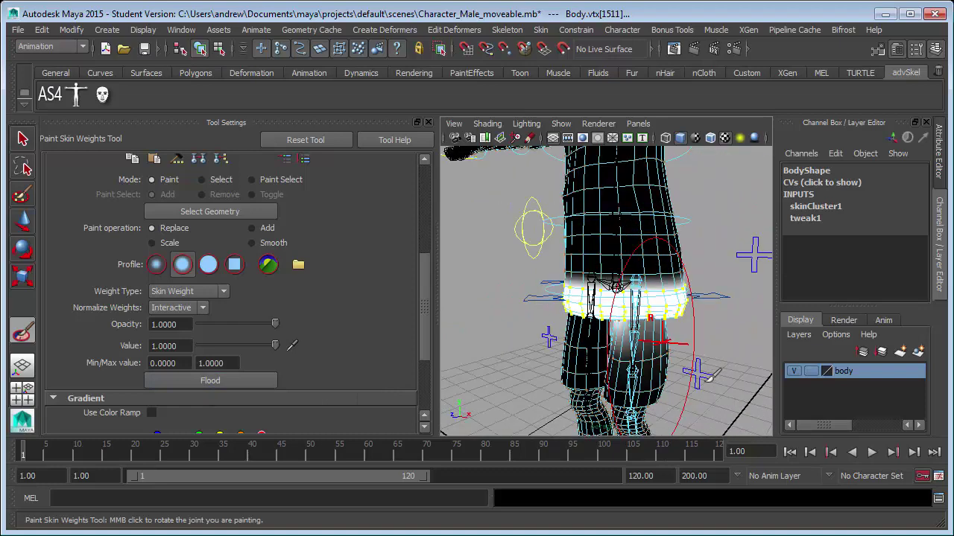
key("q")
left_click(702, 393)
scroll(693, 383, "down", 5)
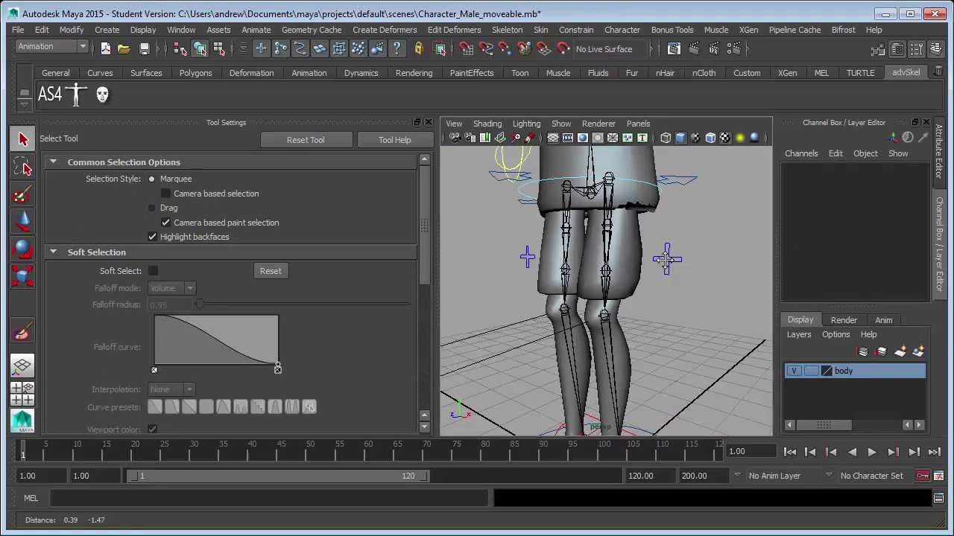
left_click(617, 345)
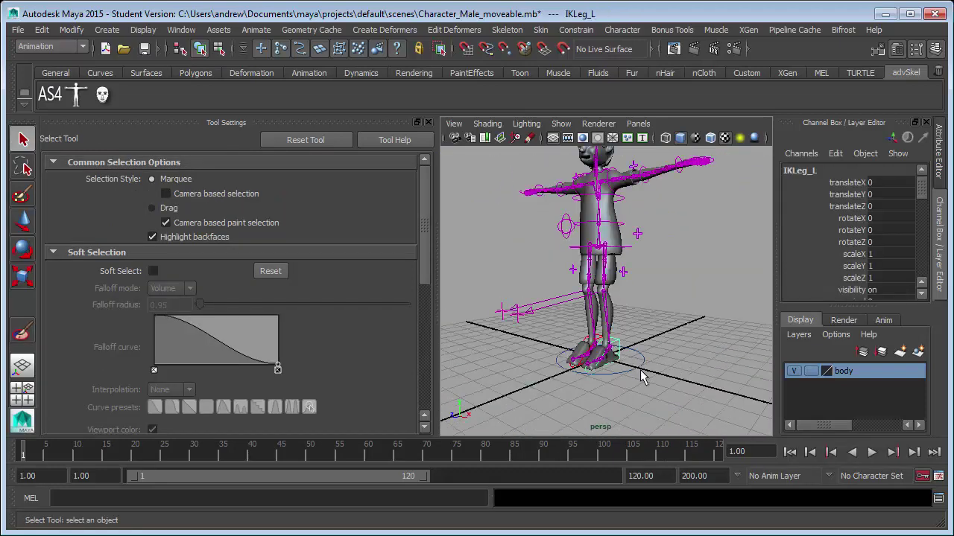
left_click_drag(638, 378, 642, 371, "alt")
key("w")
left_click_drag(655, 406, 539, 301, "alt")
key("ctrl+z")
scroll(625, 289, "up", 5)
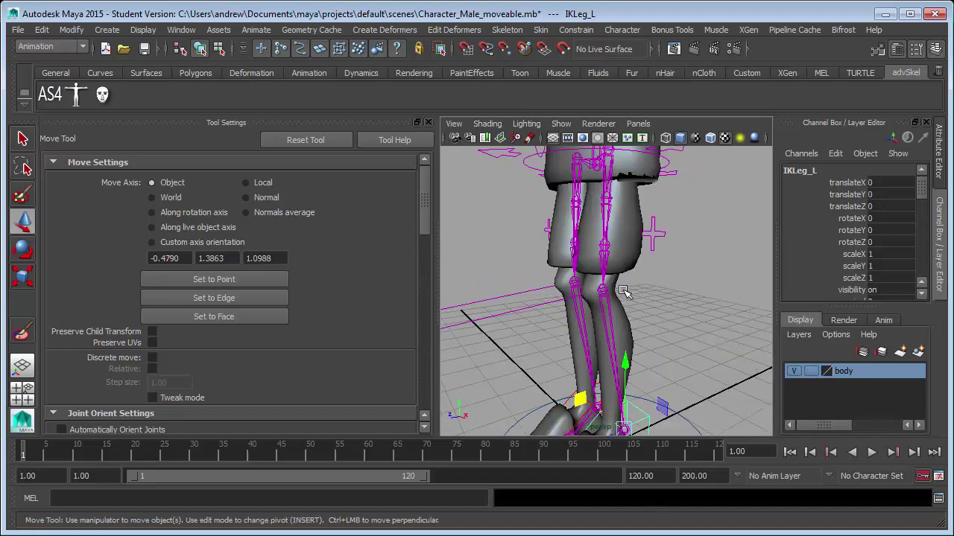
left_click_drag(625, 285, 674, 356, "alt")
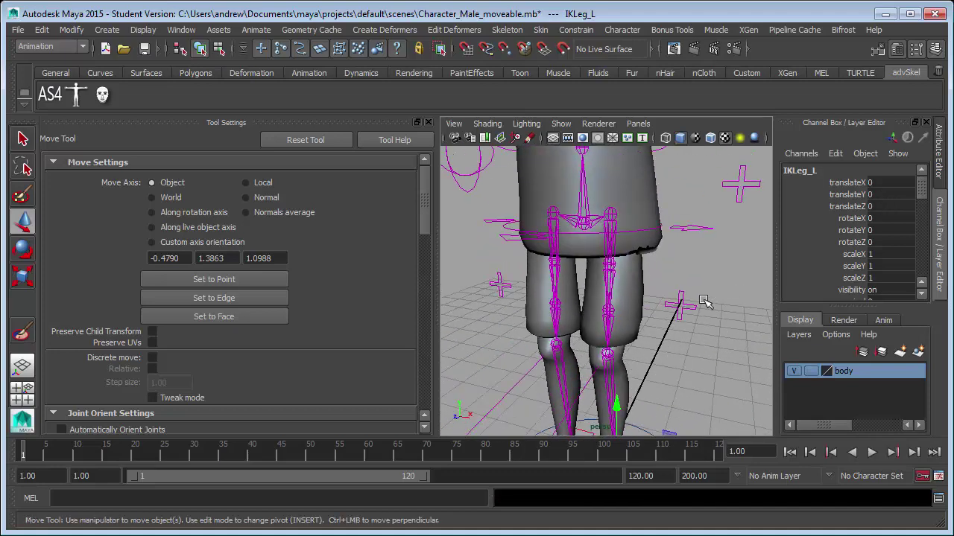
Return to the selected hem vertices and flood their Hip_L skin weights using Smooth at opacity 1.0.
right_click_drag(657, 248, 633, 248)
left_click_drag(679, 281, 633, 270, "alt")
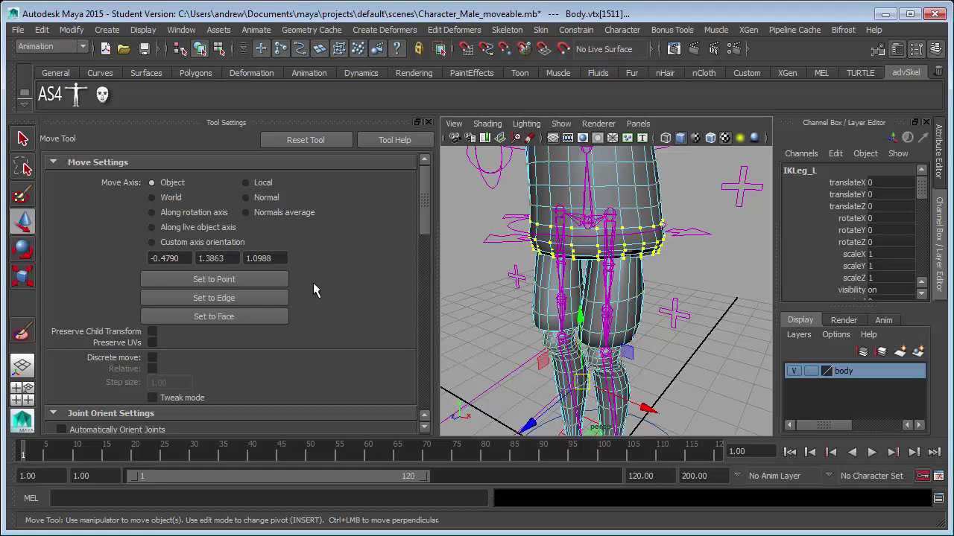
left_click(23, 330)
scroll(236, 325, "down", 2)
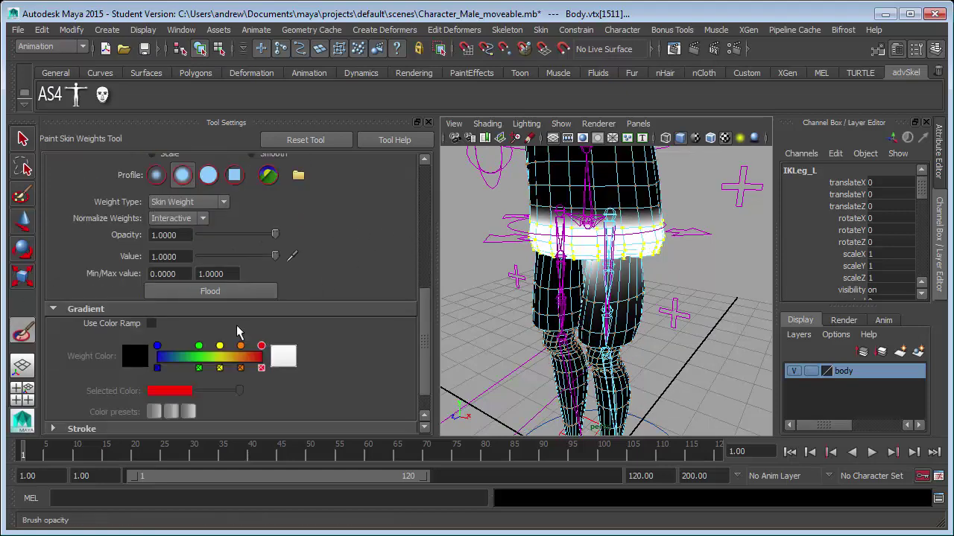
scroll(236, 332, "down", 1)
scroll(283, 351, "up", 5)
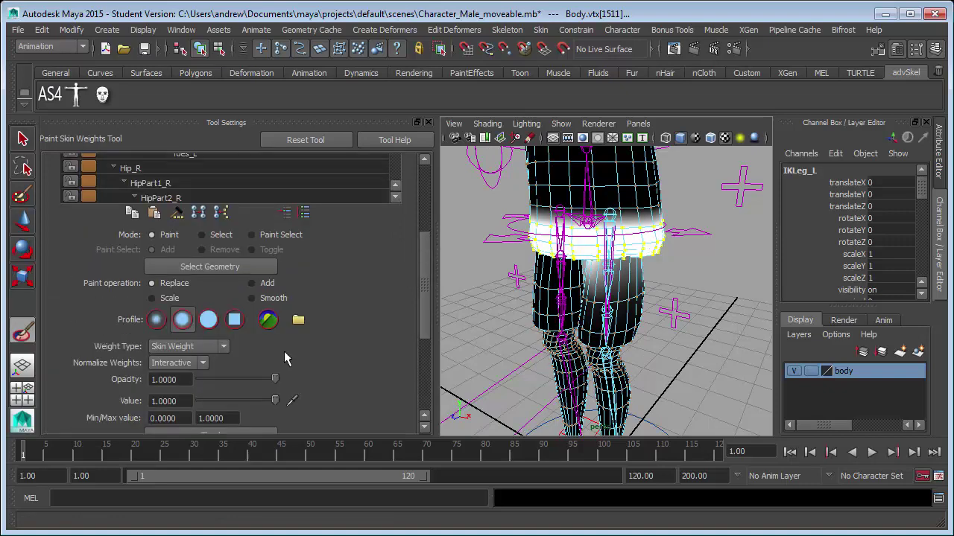
left_click(273, 298)
scroll(366, 350, "down", 1)
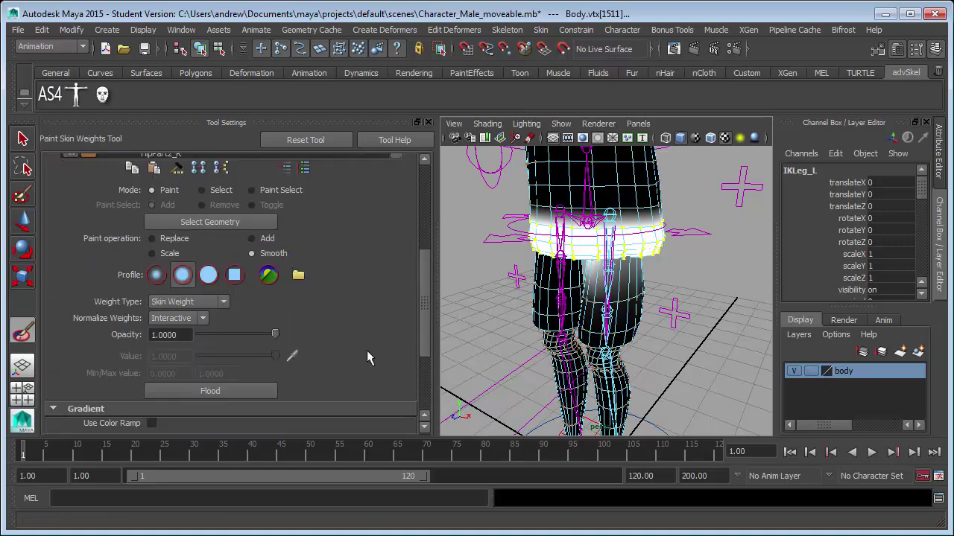
left_click(245, 383)
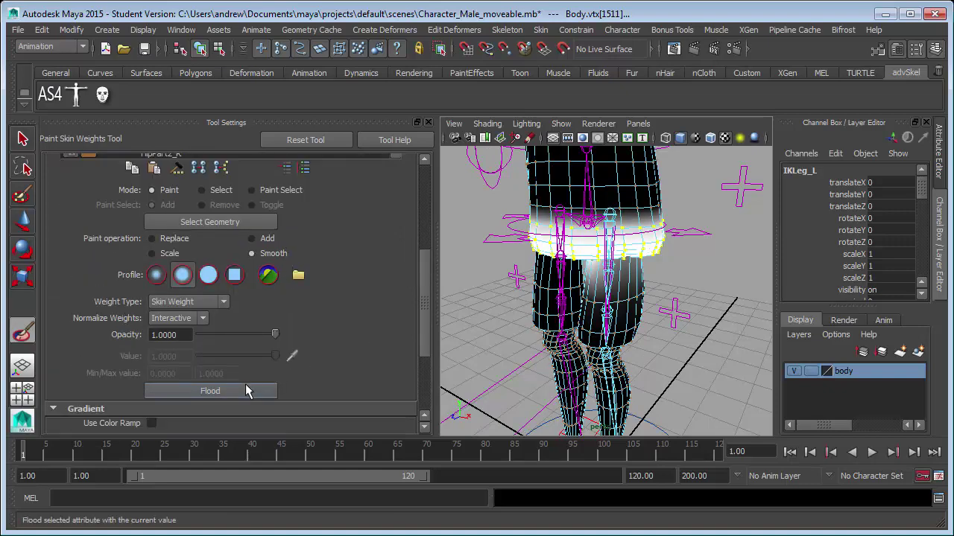
left_click(245, 384)
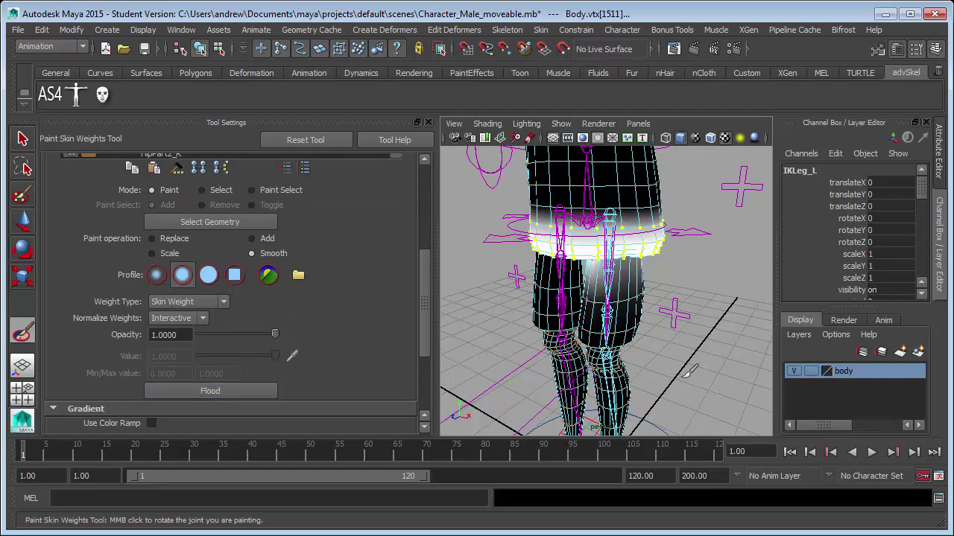
Leave the paint tool, clear the selection, close the tool settings and turn on the full screen view.
key("q")
left_click(682, 405)
key("f")
key("bracketleft")
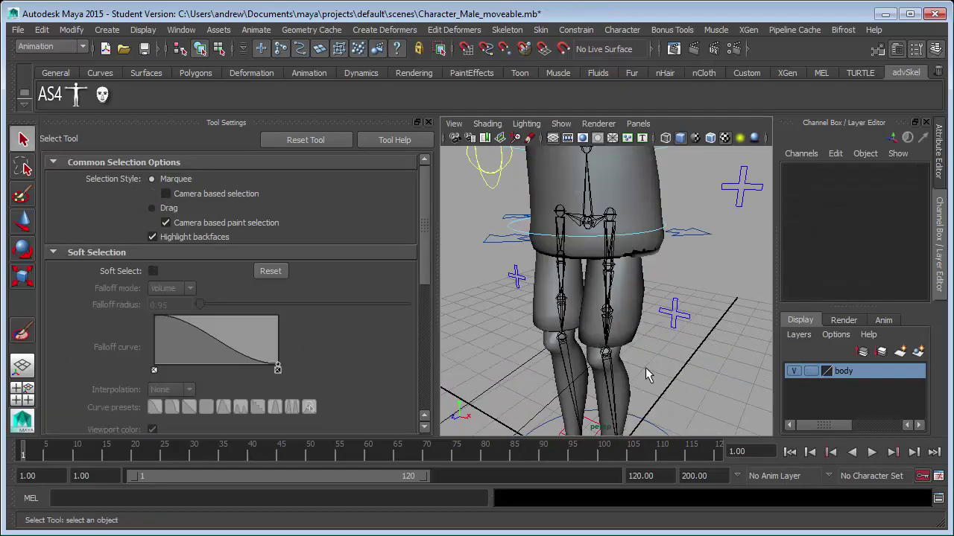
left_click(428, 121)
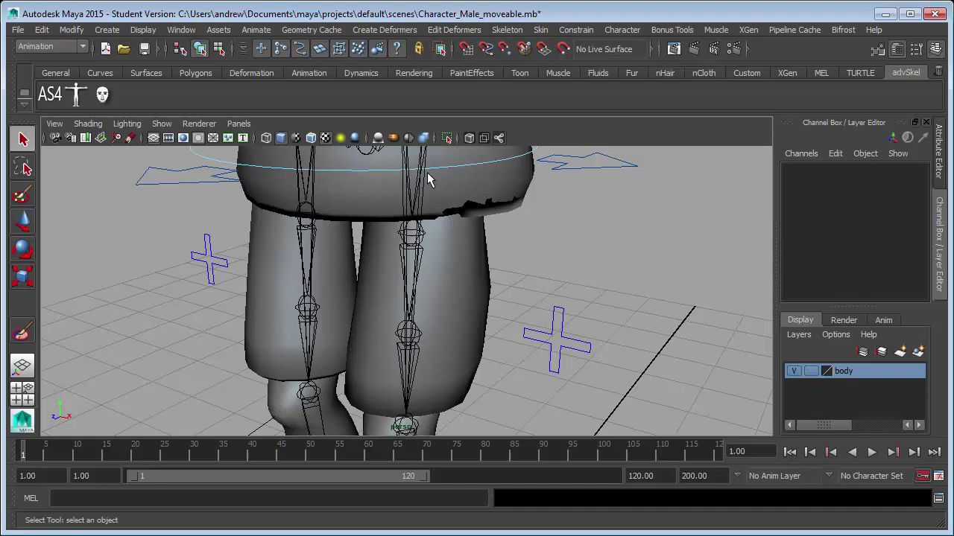
key("ctrl+space")
scroll(513, 309, "down", 8)
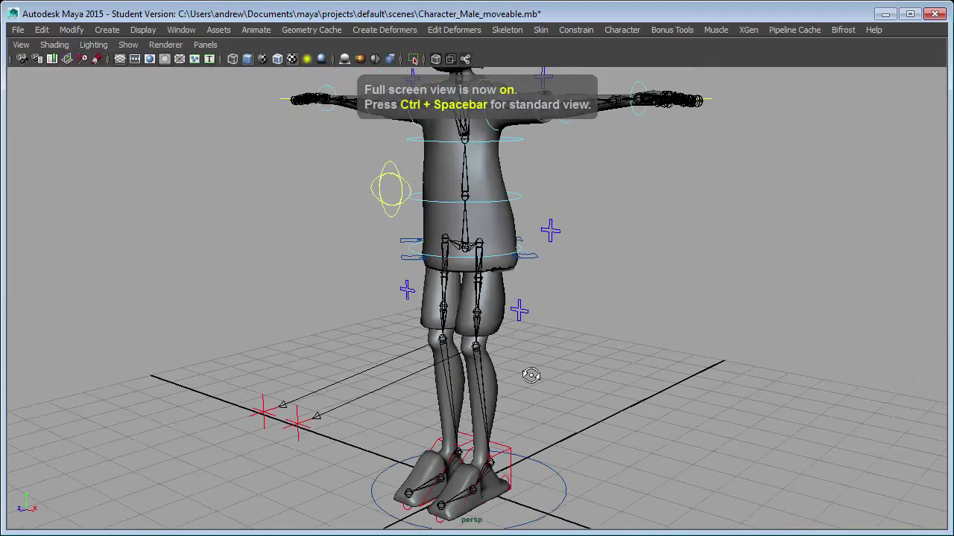
Select the IKLeg_L control, try raising the leg to check the hem, and undo the move.
left_click(511, 466)
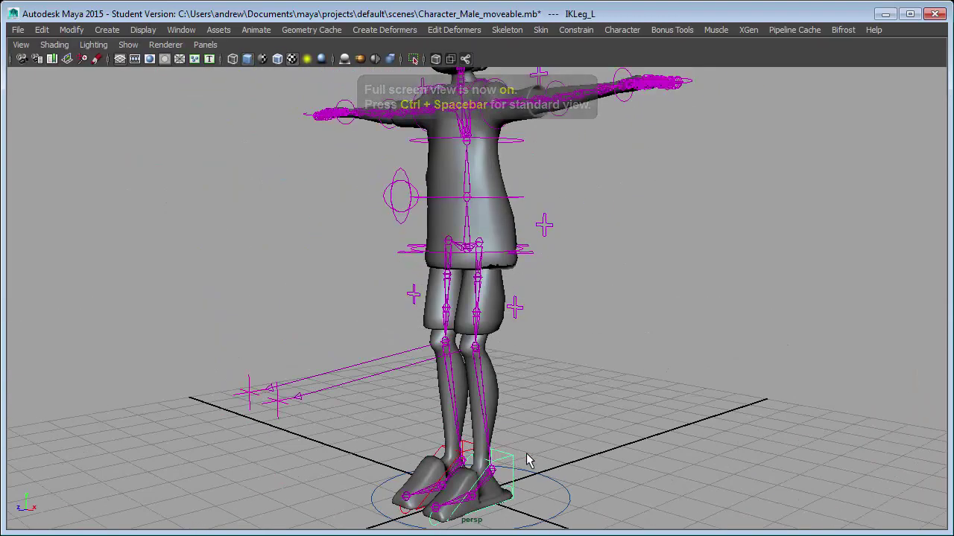
key("w")
left_click_drag(452, 442, 472, 337)
key("ctrl+z")
right_click_drag(473, 336, 633, 372, "alt")
left_click_drag(499, 421, 628, 428, "alt")
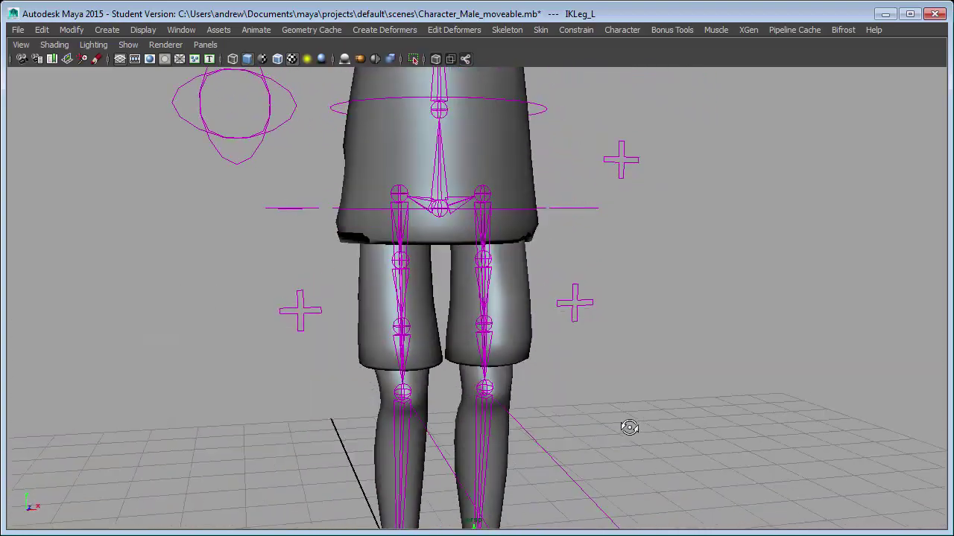
Pose the IKLeg_L control so that the left leg is lifted high and away from the standing leg.
middle_click_drag(606, 435, 533, 288, "alt")
left_click_drag(547, 350, 507, 393, "alt")
mouse_move(482, 430)
left_mouse_down("alt")
mouse_move(488, 419)
mouse_move(479, 419)
left_mouse_up("alt")
middle_click_drag(469, 421, 443, 326)
left_click_drag(443, 325, 445, 354)
key("ctrl+z")
left_click_drag(483, 381, 401, 380, "alt")
middle_click_drag(477, 440, 815, 240, "alt")
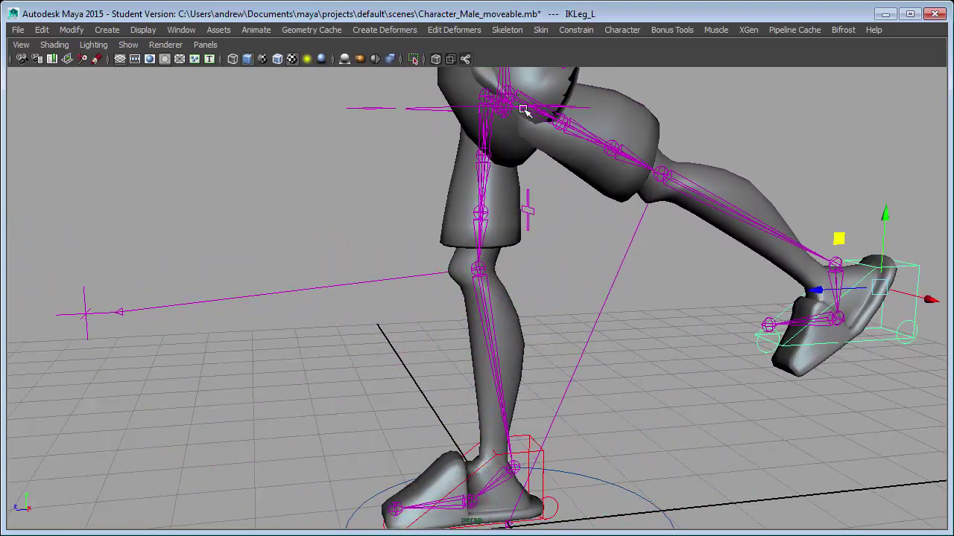
Enter edge mode on the body mesh and select the edge loops of the inner geometry poking through the shirt.
left_click(485, 102)
left_click_drag(504, 253, 567, 322, "alt")
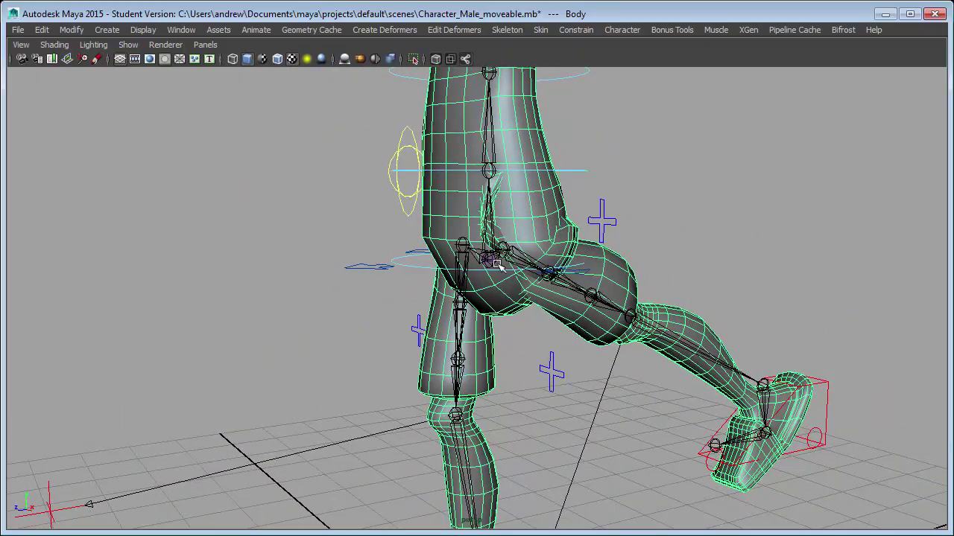
left_click_drag(525, 333, 362, 295, "alt")
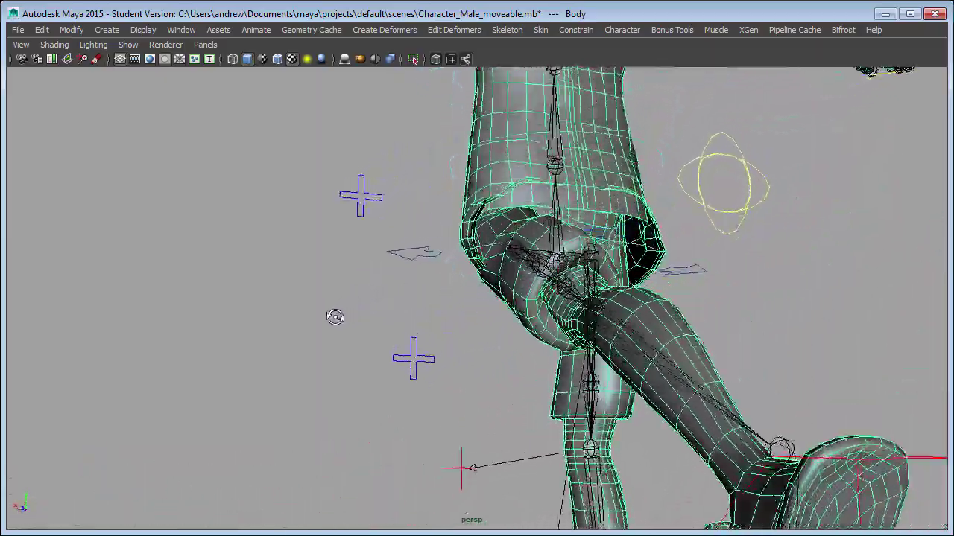
left_click_drag(334, 318, 745, 338, "alt")
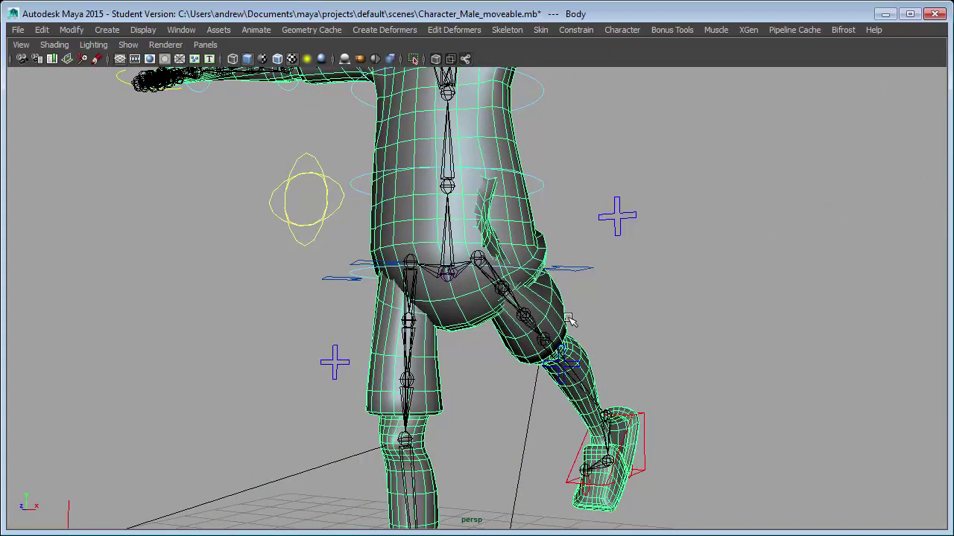
left_click_drag(555, 225, 521, 221, "alt")
left_click_drag(403, 209, 539, 273, "alt")
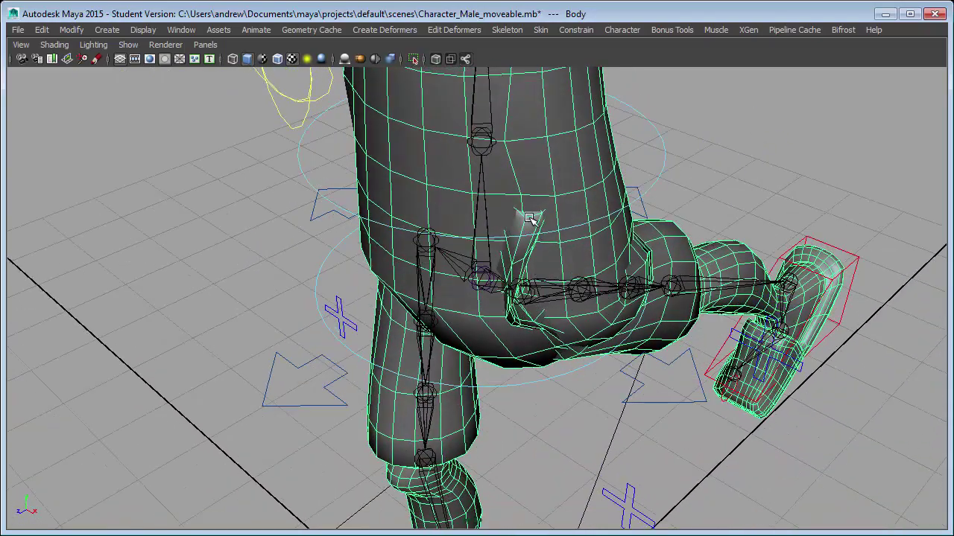
right_click_drag(529, 219, 530, 184)
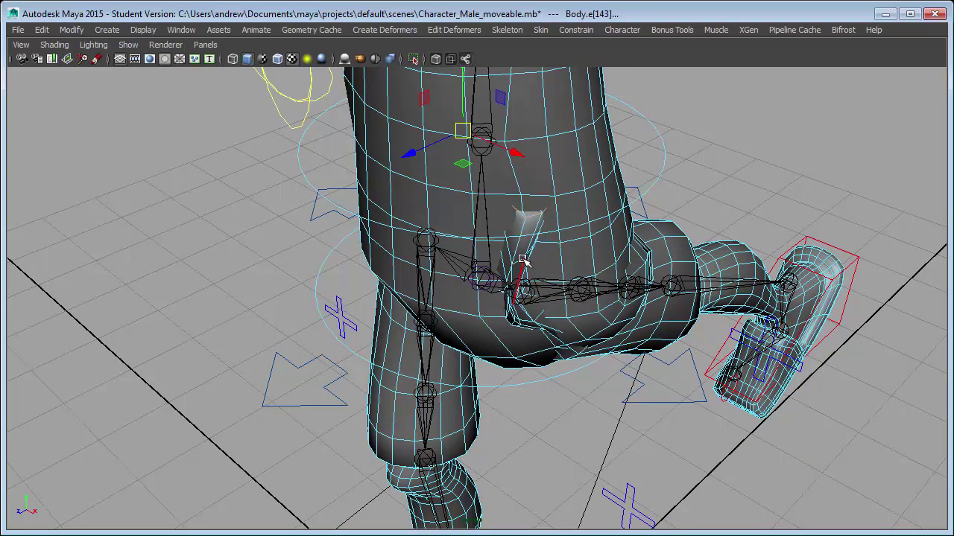
left_click_drag(554, 272, 554, 248, "alt")
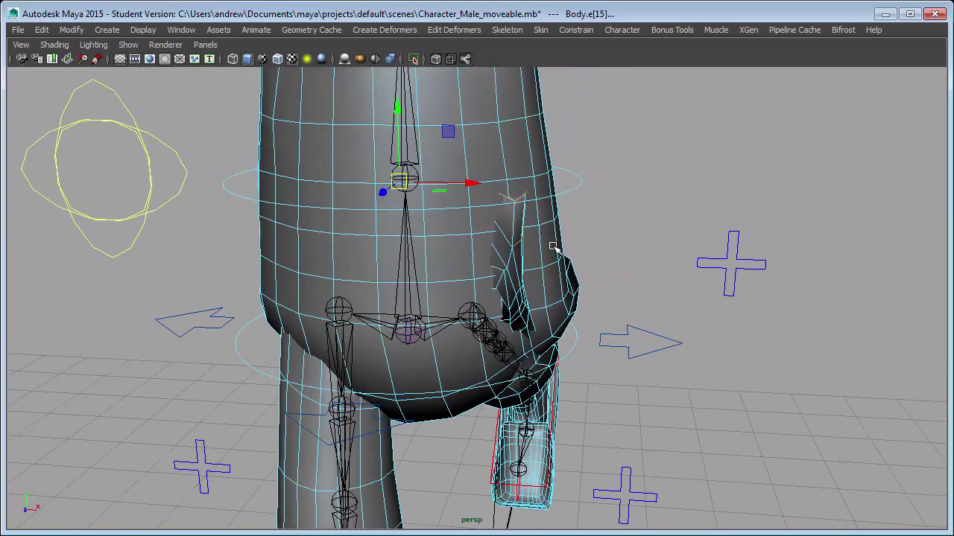
Convert the selected edge loops to vertices and display the model in wireframe.
left_click_drag(636, 277, 666, 266, "alt")
right_click_drag(666, 266, 552, 268, "ctrl")
mouse_move(611, 275)
left_mouse_down("alt")
mouse_move(611, 253)
mouse_move(565, 242)
mouse_move(647, 236)
mouse_move(596, 279)
mouse_move(568, 239)
mouse_move(636, 255)
mouse_move(581, 255)
mouse_move(626, 278)
left_mouse_up("alt")
key("4")
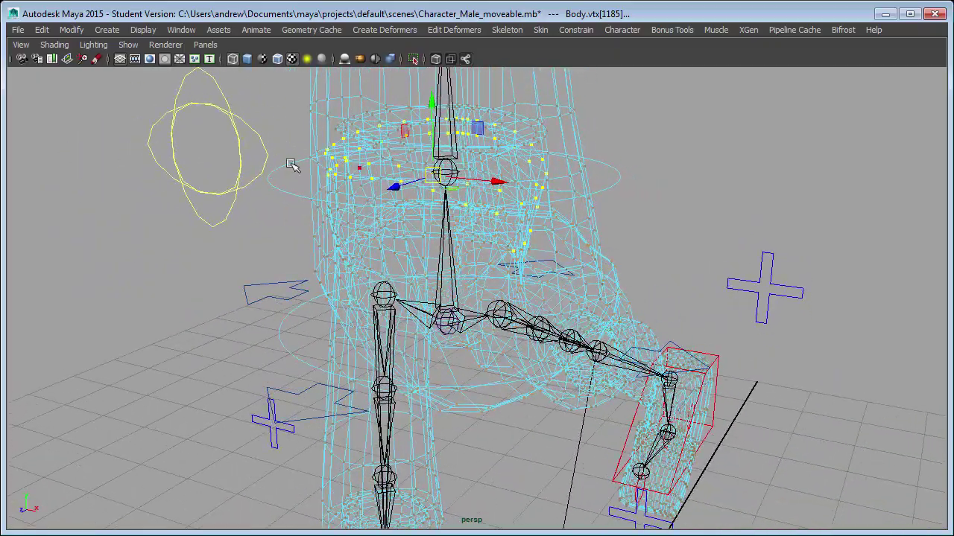
Return to the standard view layout and switch to the Polygons menu set.
key("ctrl+space")
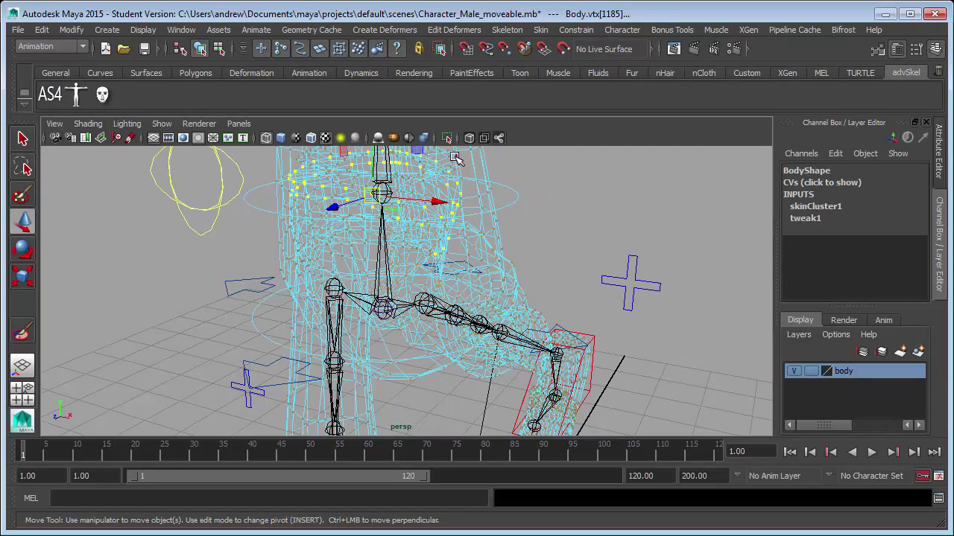
left_click(71, 46)
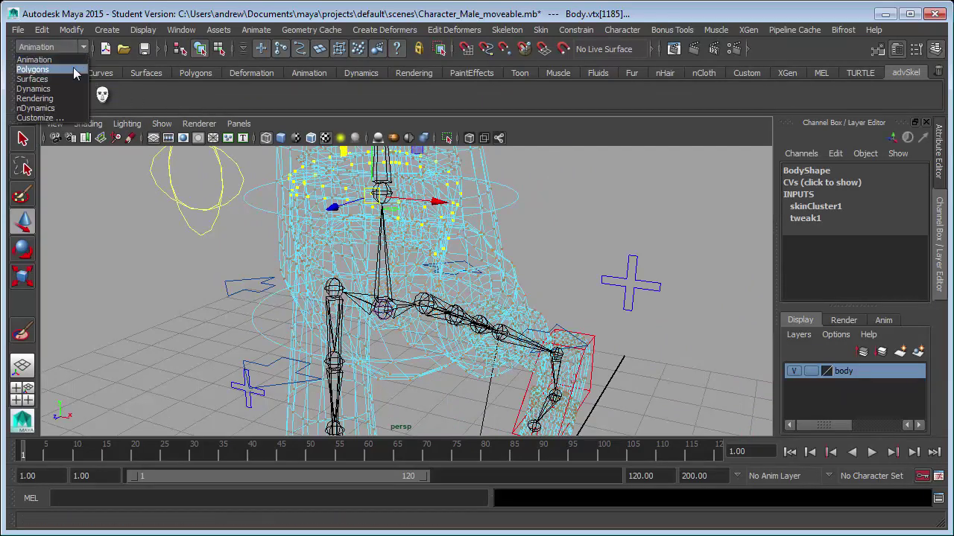
left_click(73, 67)
left_click(253, 30)
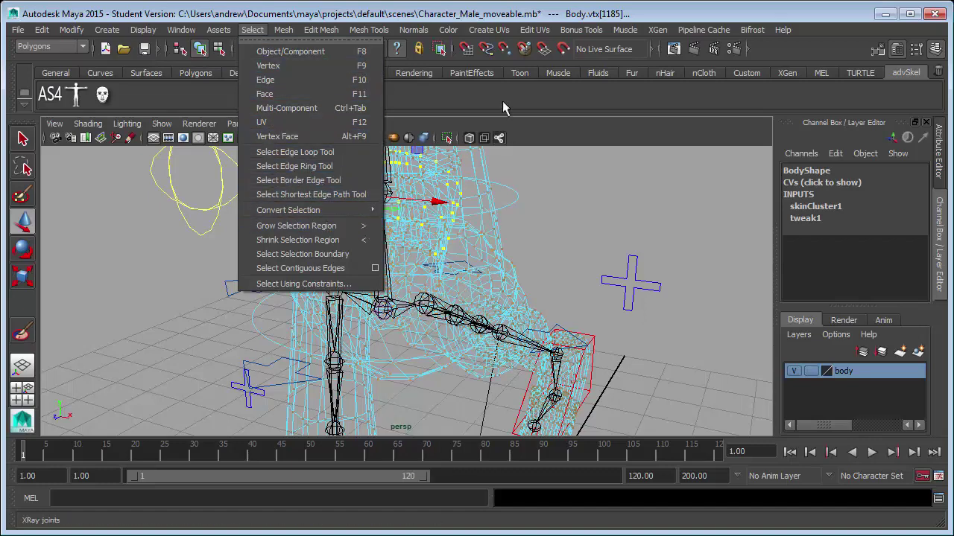
left_click(489, 14)
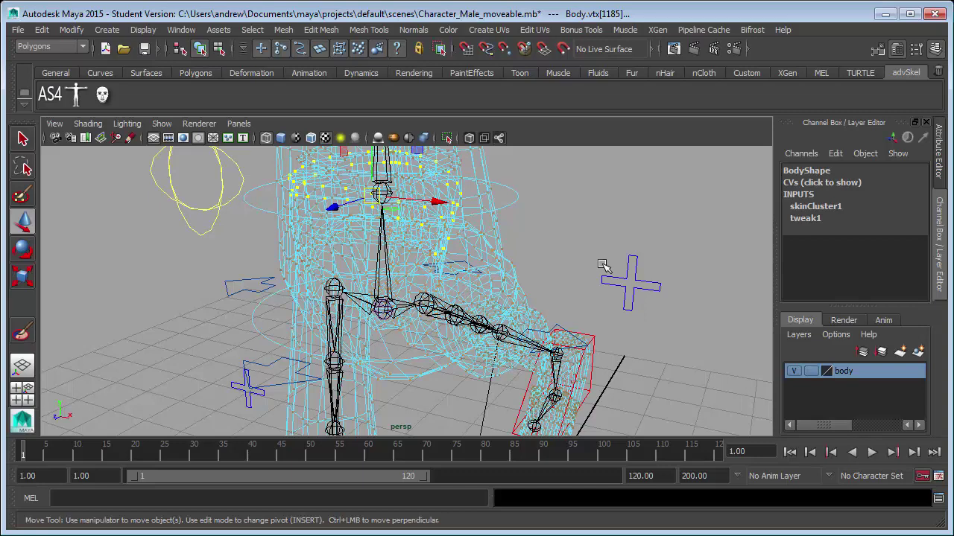
Grow the vertex selection region repeatedly to take in the surrounding inner geometry at the waist.
key("shift+period")
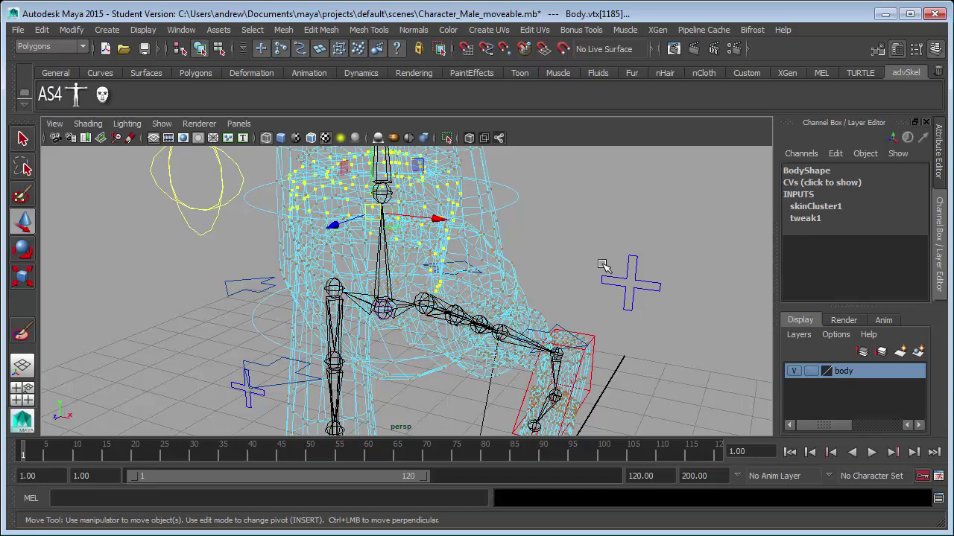
key("shift+period")
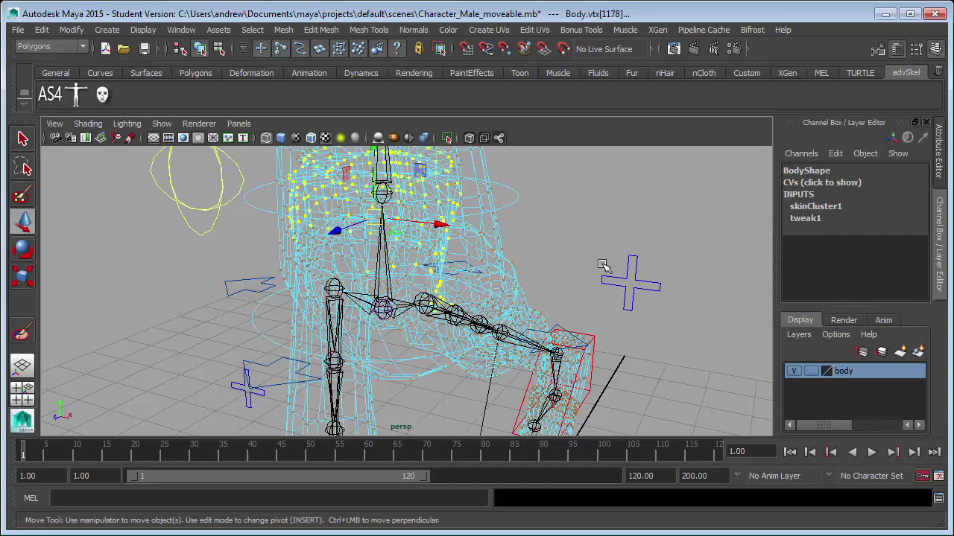
key("shift+period")
Examine the coverage of the grown vertex selection around the waist and raised leg from several angles.
left_click_drag(602, 266, 521, 280, "alt")
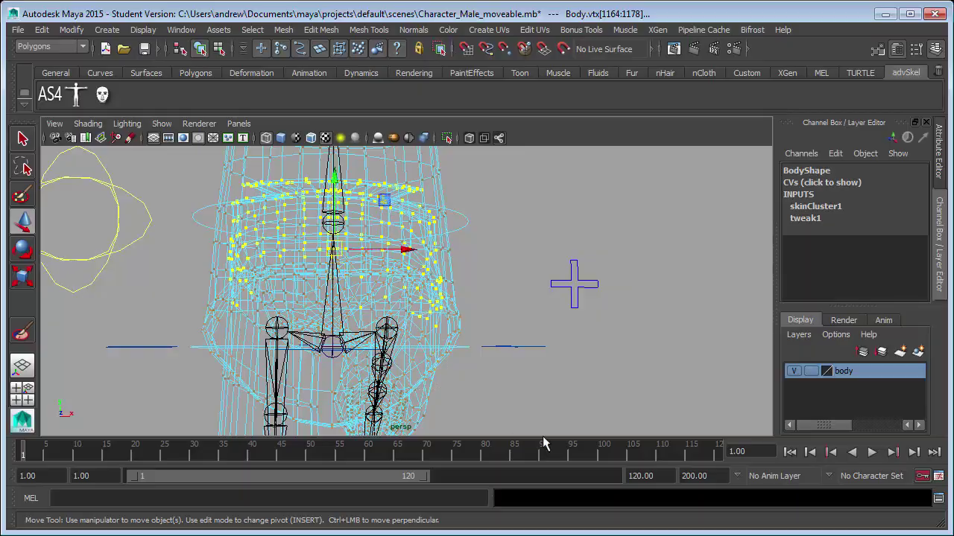
left_click_drag(514, 376, 620, 365, "alt")
right_click_drag(619, 365, 568, 360, "alt")
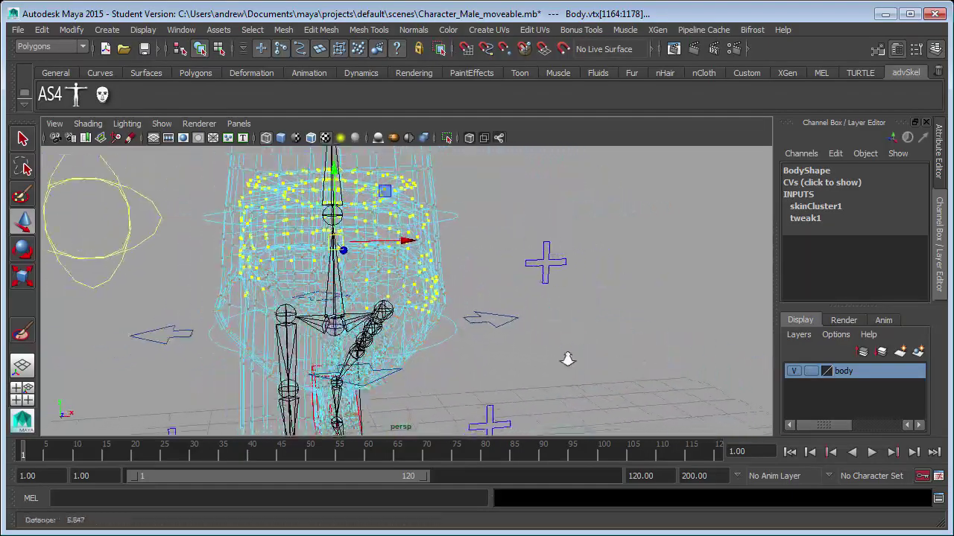
left_click_drag(568, 360, 541, 360, "alt")
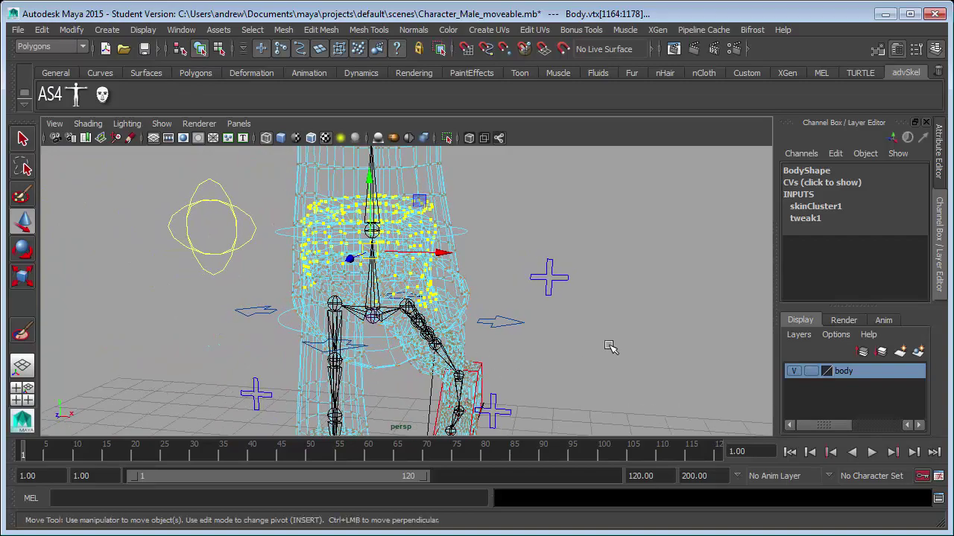
left_click_drag(609, 348, 447, 330, "alt")
mouse_move(494, 355)
left_mouse_down("alt")
mouse_move(602, 354)
mouse_move(496, 366)
left_mouse_up("alt")
right_click_drag(613, 365, 530, 369, "alt")
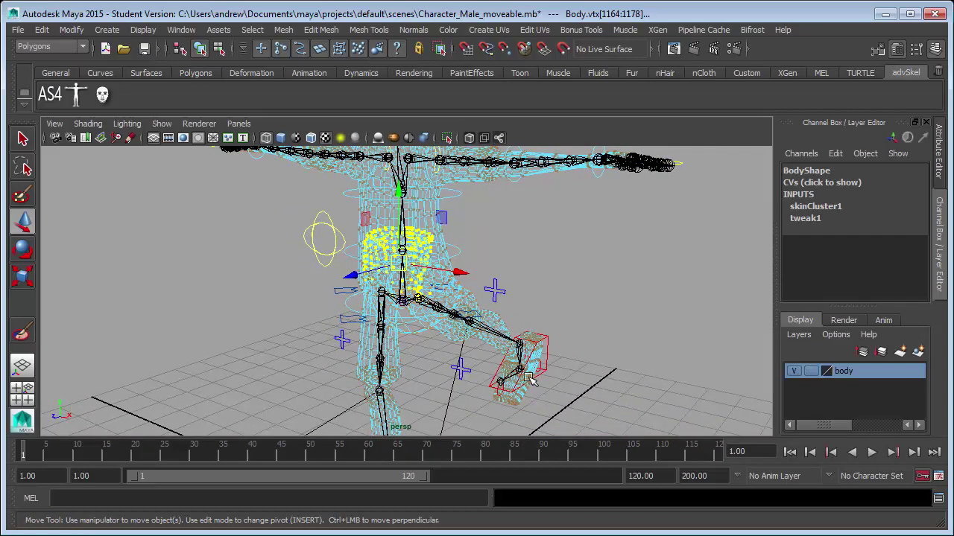
left_click_drag(450, 372, 407, 371, "alt")
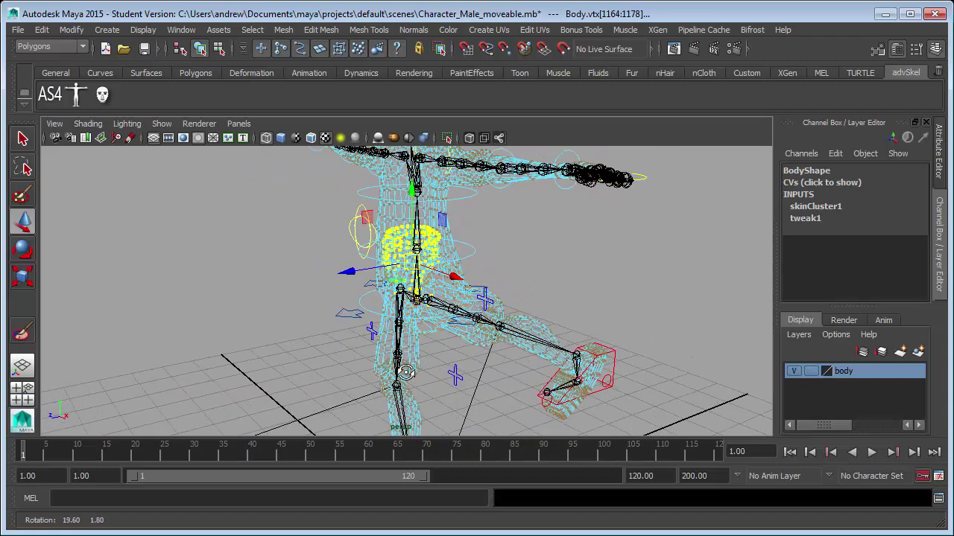
Open the Paint Skin Weights Tool settings for the selected vertices and display the Hip_L weights on the shaded model.
double_click(21, 332)
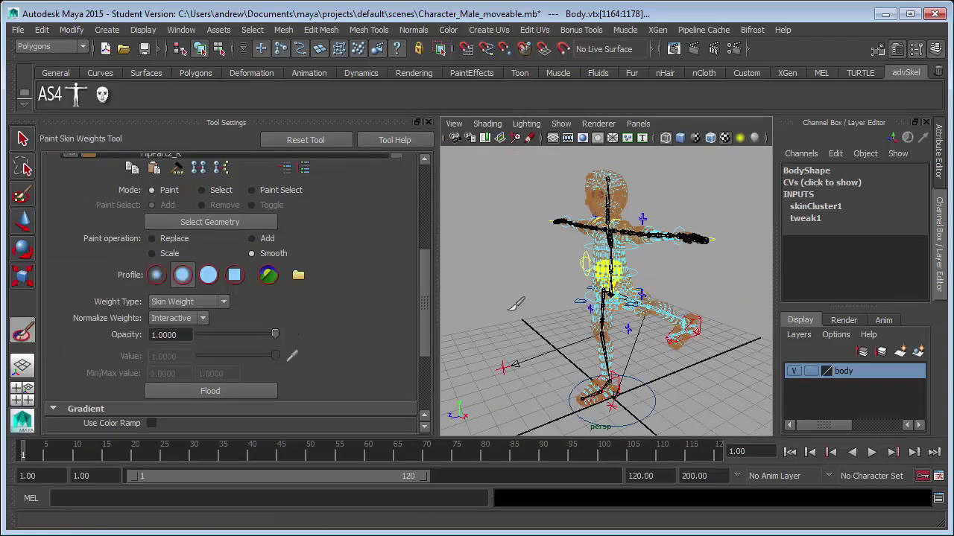
right_click_drag(629, 328, 689, 316, "alt")
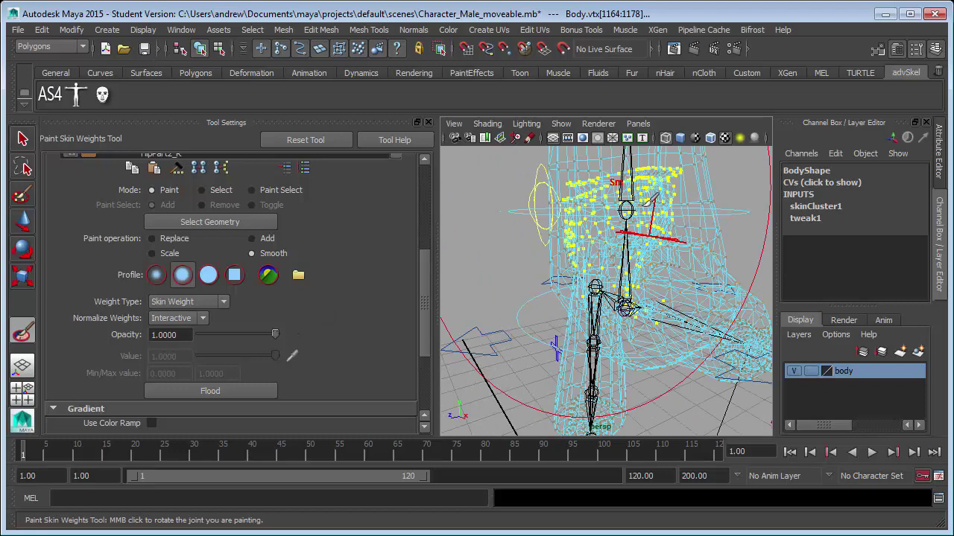
scroll(298, 329, "down", 3)
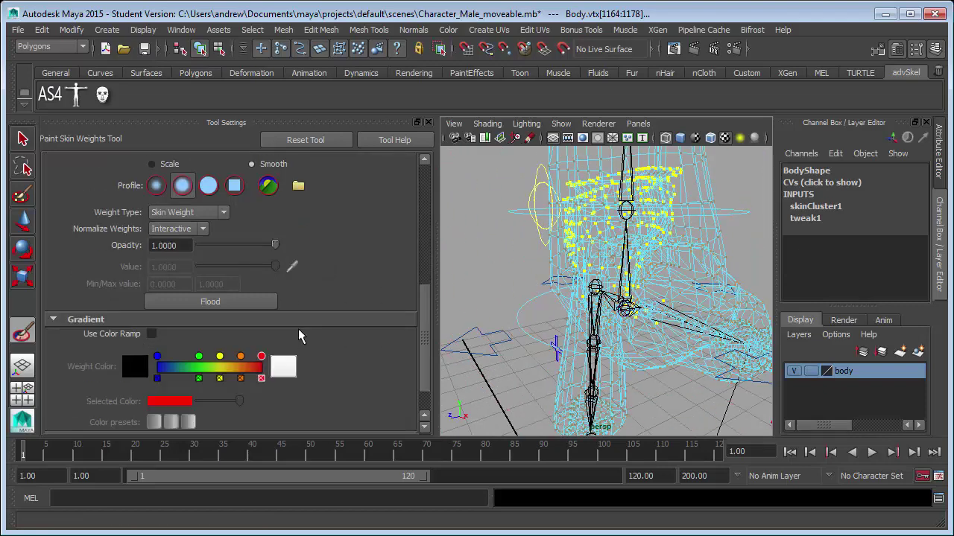
scroll(298, 329, "up", 8)
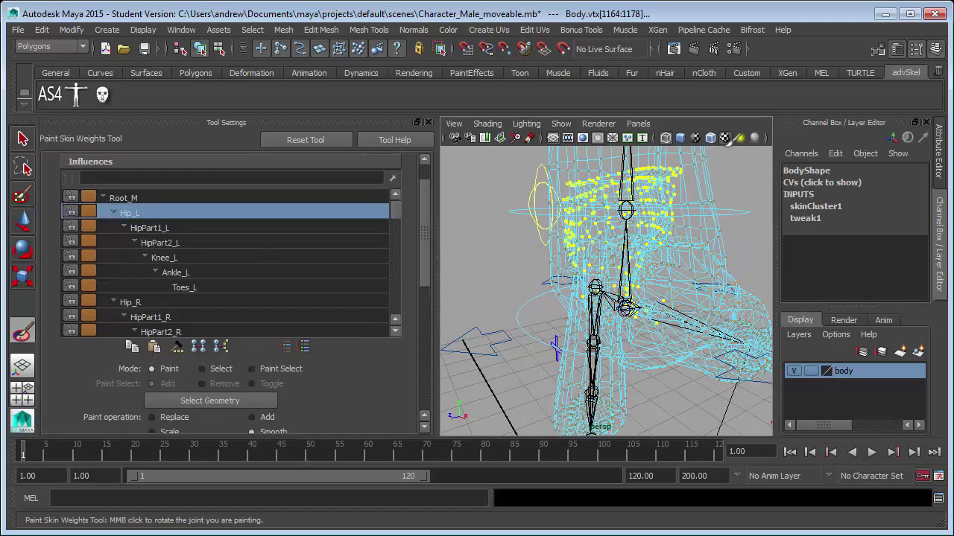
key("5")
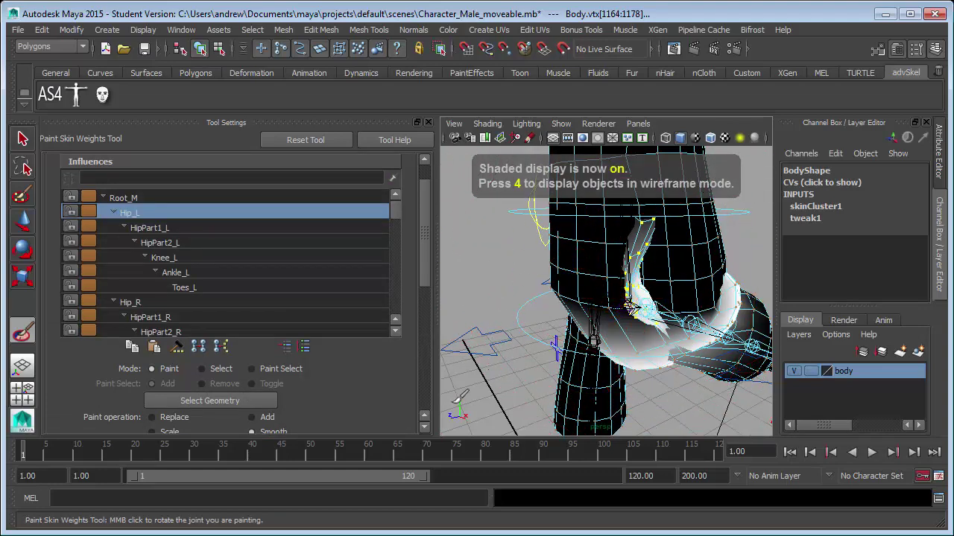
Replace the Hip_L weight of the selected inner vertices with 0 by flooding them.
scroll(348, 372, "down", 2)
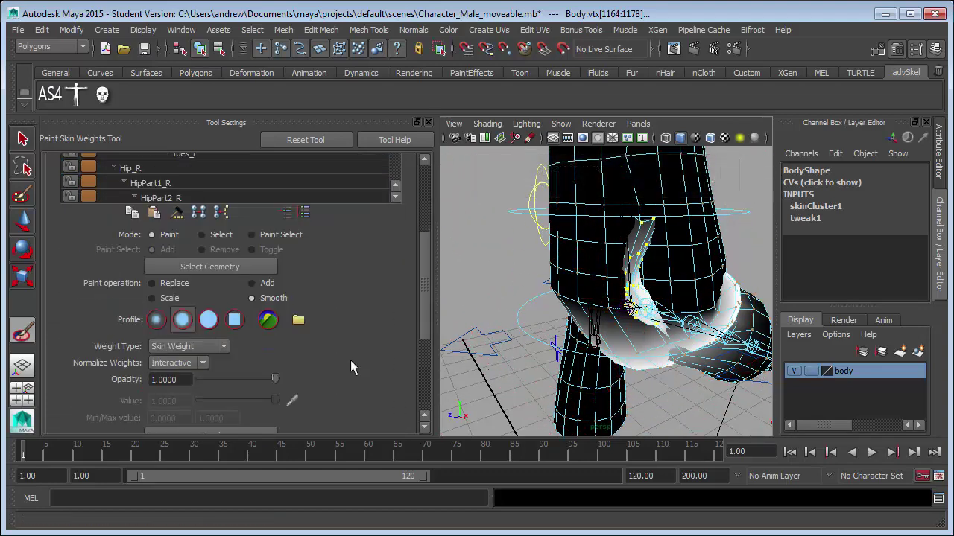
scroll(350, 360, "down", 3)
left_click(153, 194)
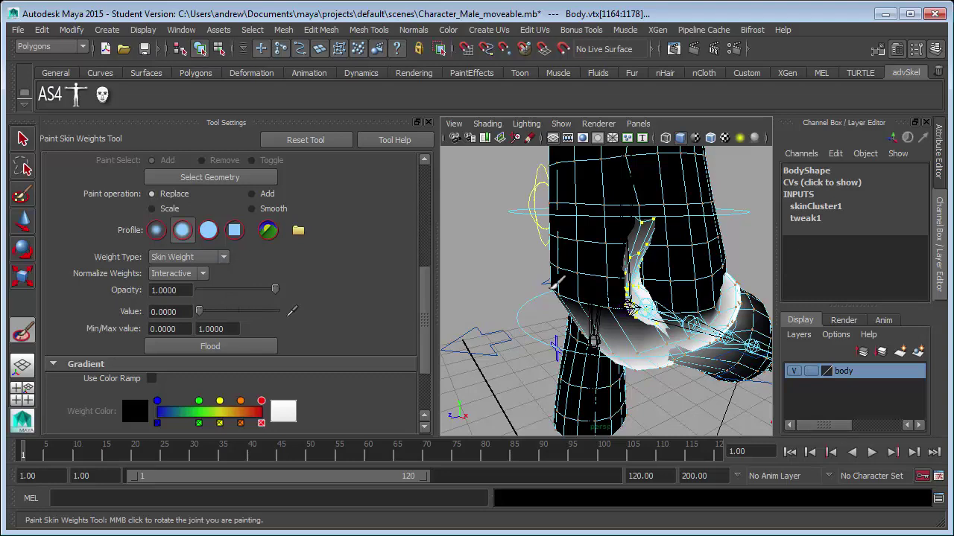
middle_click_drag(629, 255, 640, 284)
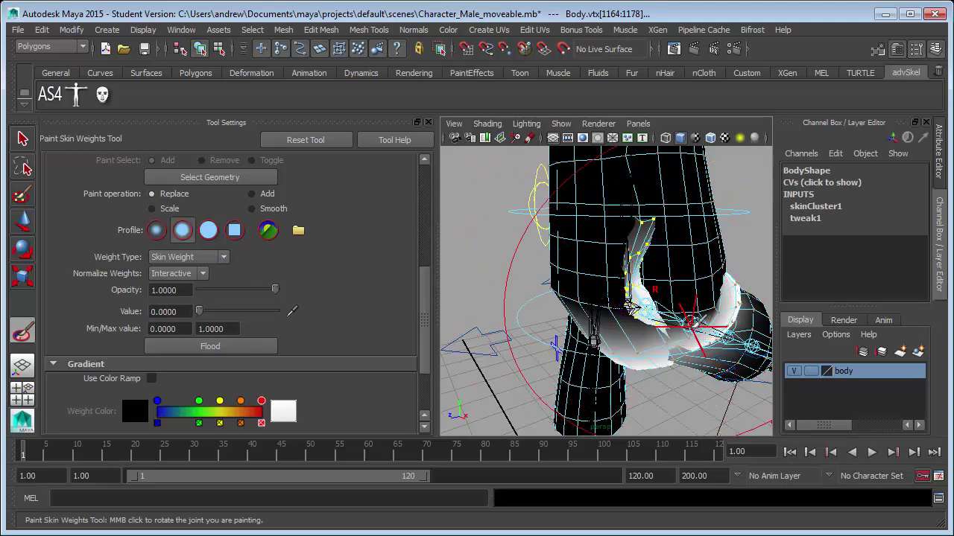
left_click(221, 346)
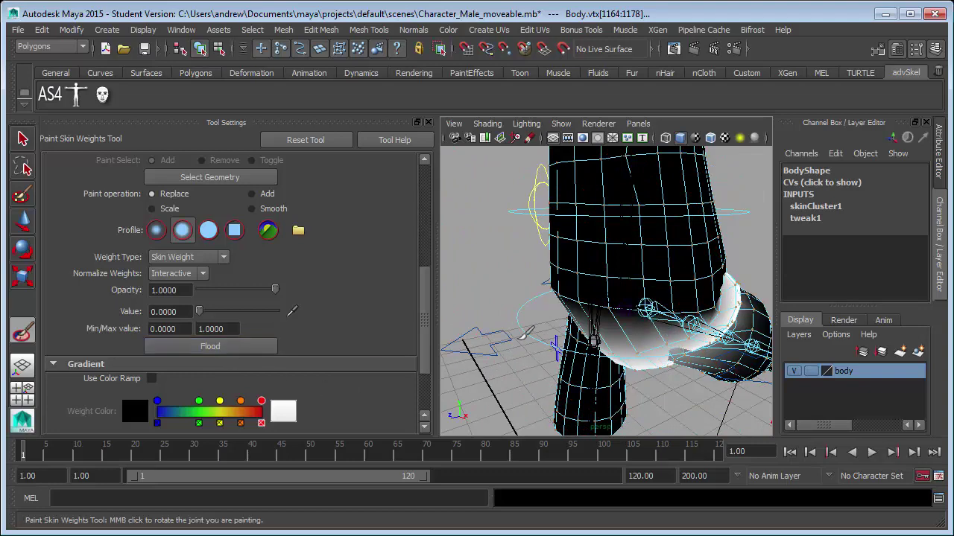
Bring the left leg's IK control back to its rest pose by setting Translate X, Y and Z to 0.
key("q")
scroll(525, 347, "down", 8)
left_click_drag(642, 361, 602, 359, "alt")
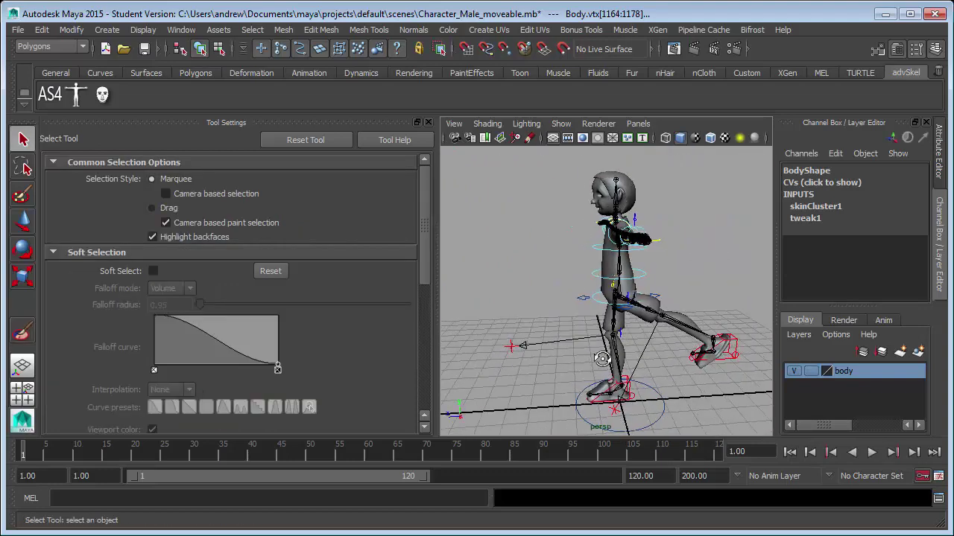
left_click(729, 364)
key("w")
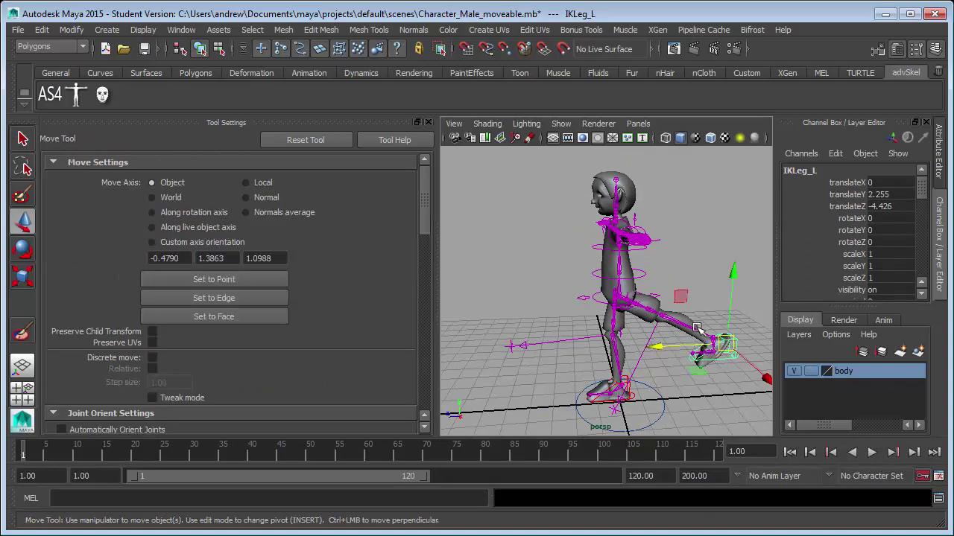
left_click_drag(697, 328, 633, 395)
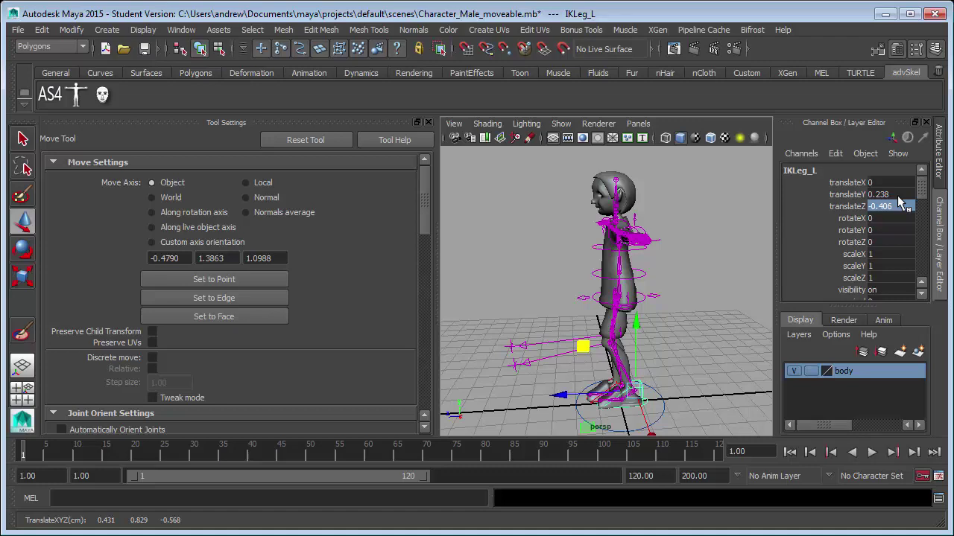
key("Return")
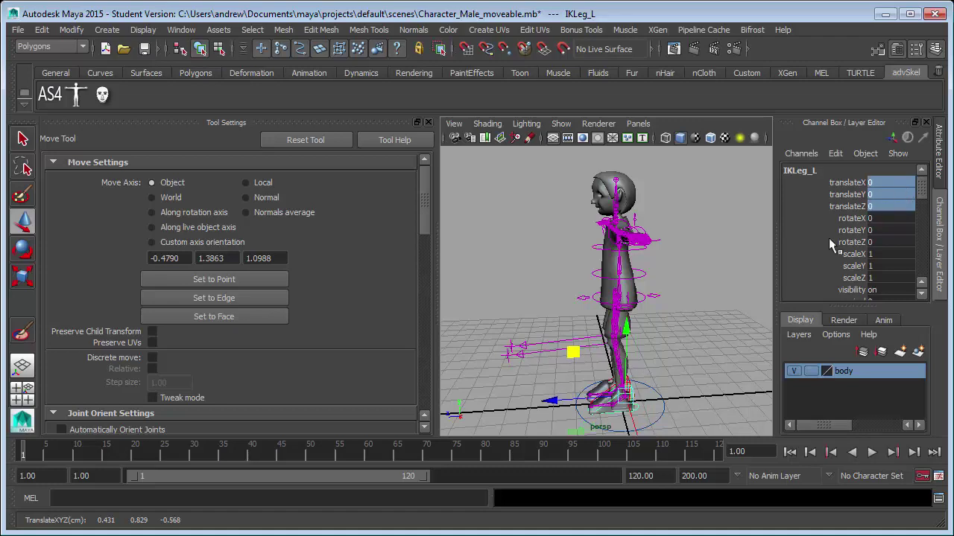
Examine the torso, shirt hem and legs in the rest pose from the front and side.
left_click(710, 320)
left_click_drag(678, 319, 780, 313, "alt")
right_click_drag(692, 316, 770, 320, "alt")
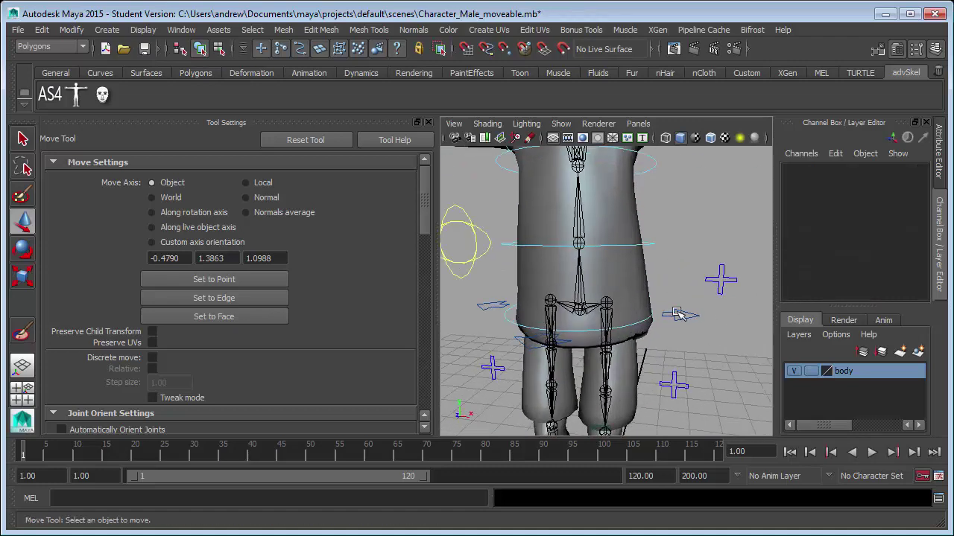
middle_click_drag(678, 300, 687, 375, "alt")
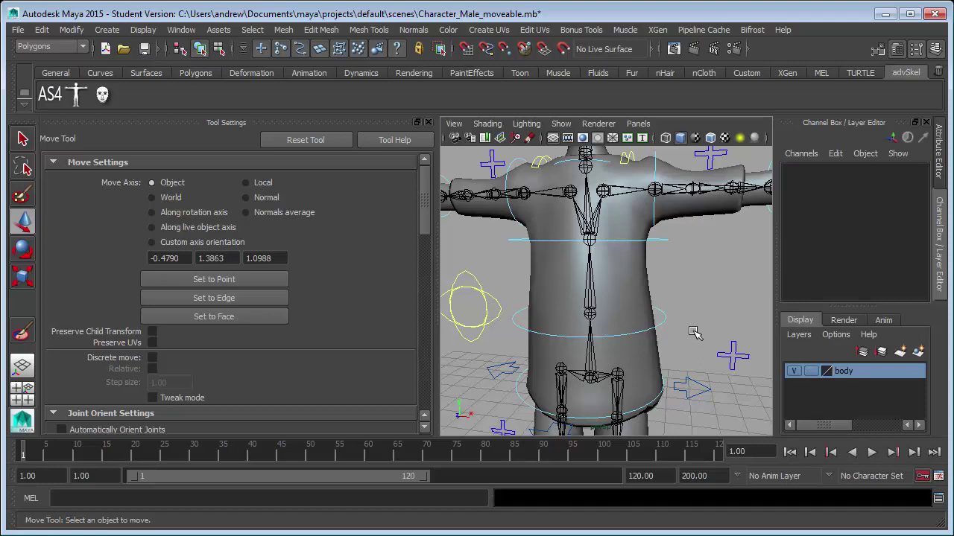
scroll(679, 318, "down", 10)
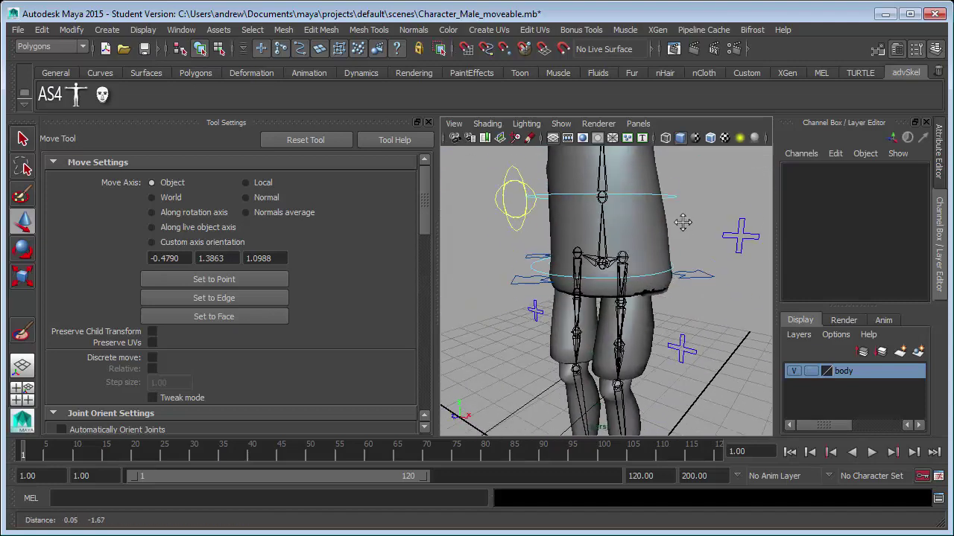
scroll(679, 340, "up", 7)
left_click_drag(671, 366, 624, 366, "alt")
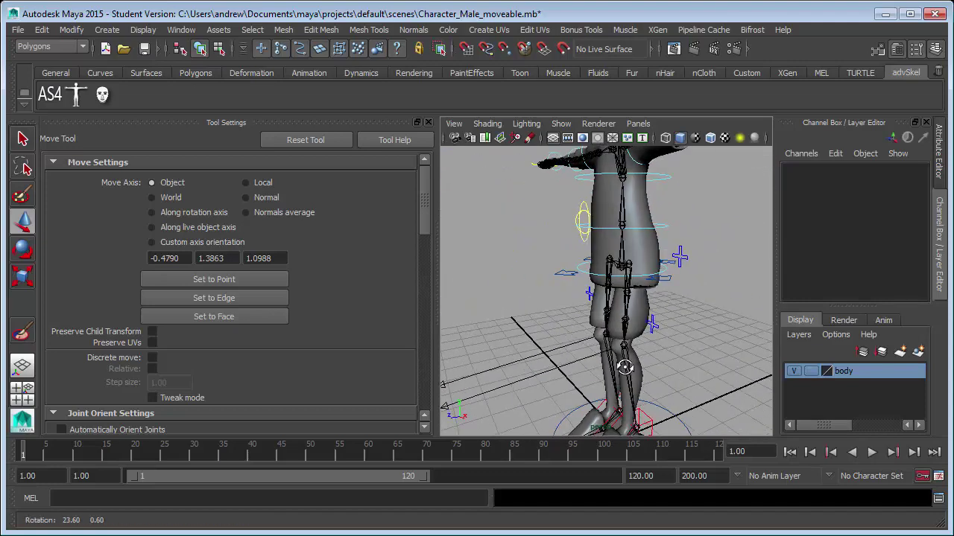
middle_click_drag(637, 379, 629, 313, "alt")
Raise the left foot control behind the body and inspect how the shirt hem and inner geometry deform at the hip.
left_click(652, 376)
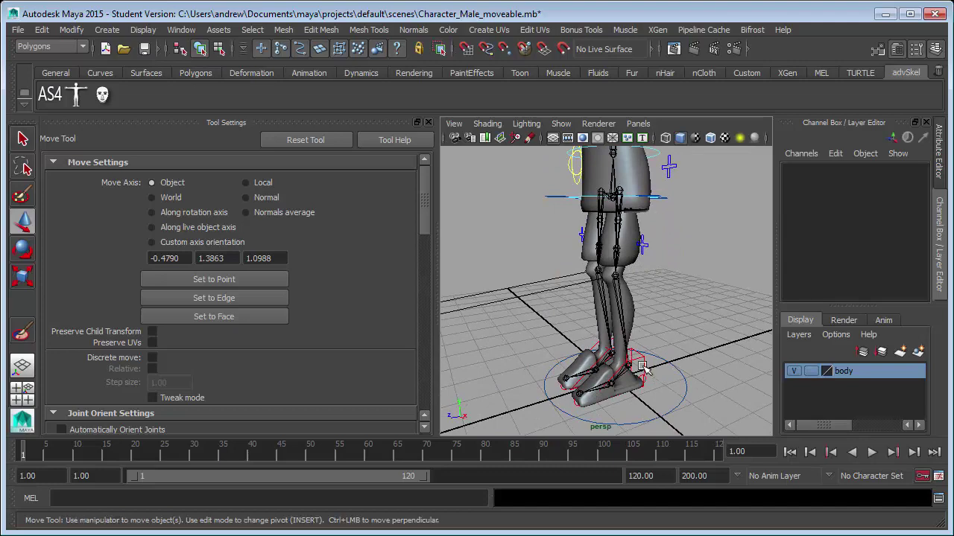
left_click_drag(630, 365, 713, 226)
left_click_drag(646, 295, 572, 283, "alt")
middle_click_drag(641, 300, 605, 379, "alt")
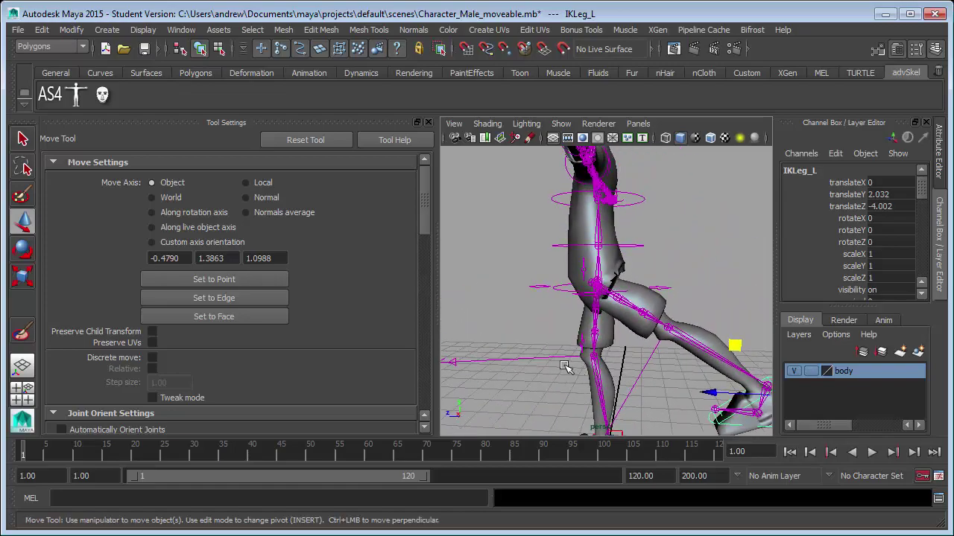
left_click_drag(569, 368, 635, 340, "alt")
right_click_drag(558, 370, 702, 371, "alt")
left_click_drag(704, 372, 608, 366, "alt")
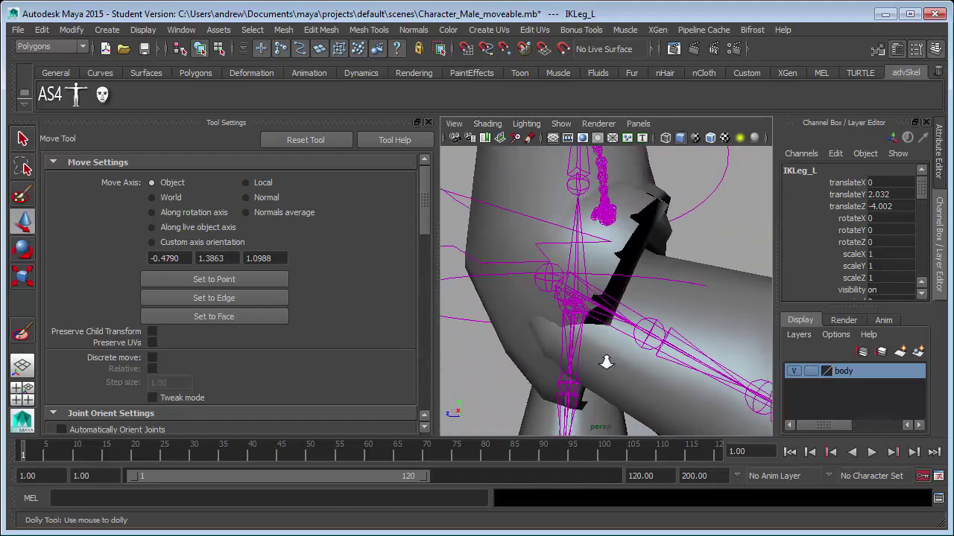
Swing the left leg forward and back, leaving its IK control at about Translate Y 1.5 and Translate Z -3.2.
scroll(656, 347, "down", 8)
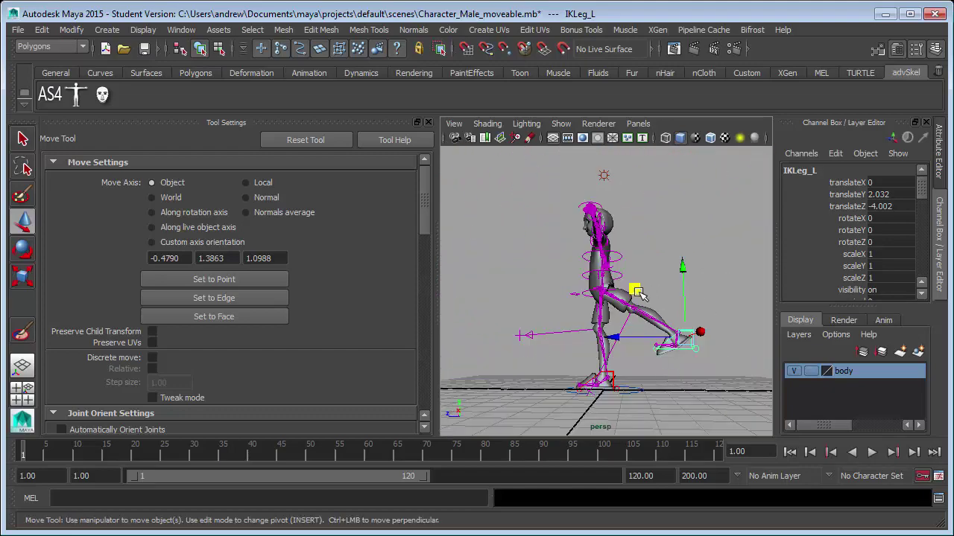
left_click_drag(638, 293, 506, 314)
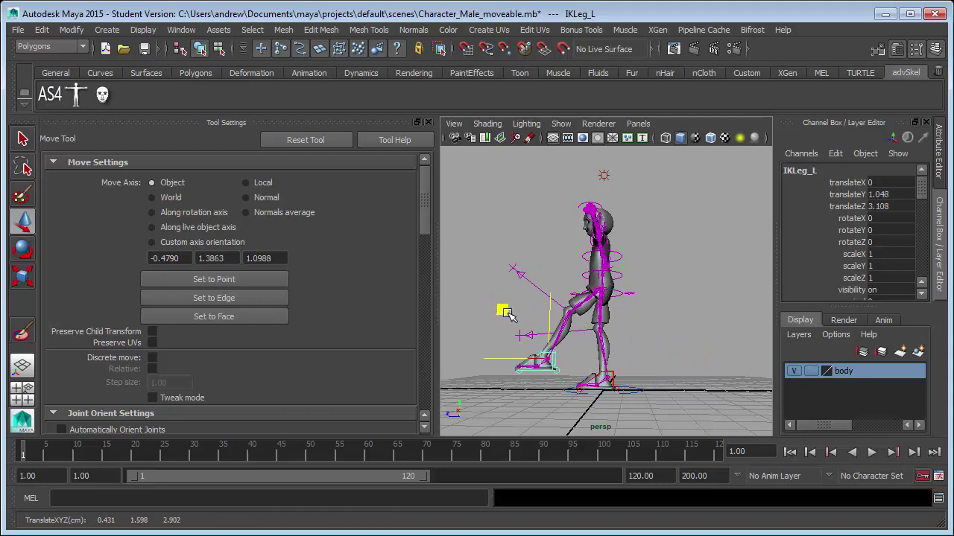
left_click_drag(635, 319, 583, 320)
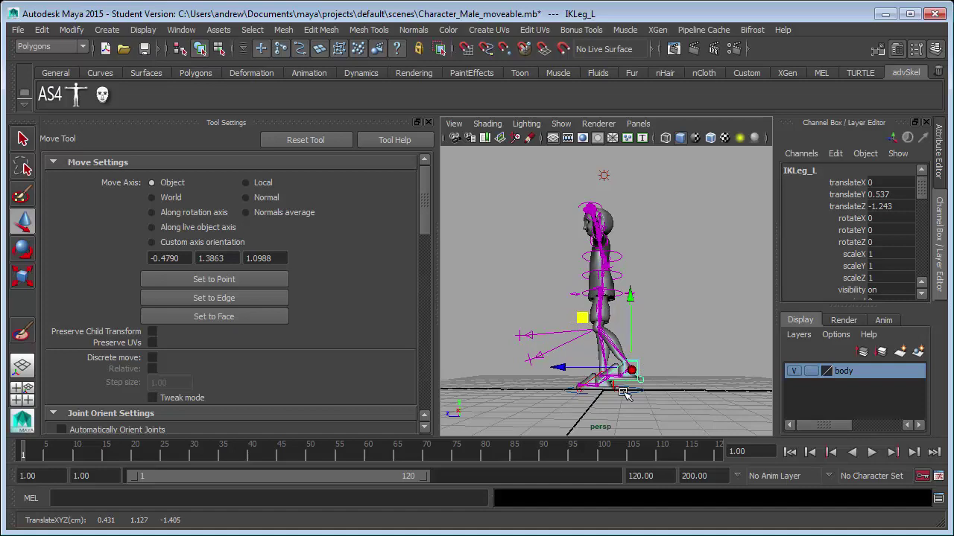
scroll(625, 395, "up", 6)
middle_click_drag(650, 367, 698, 267, "alt")
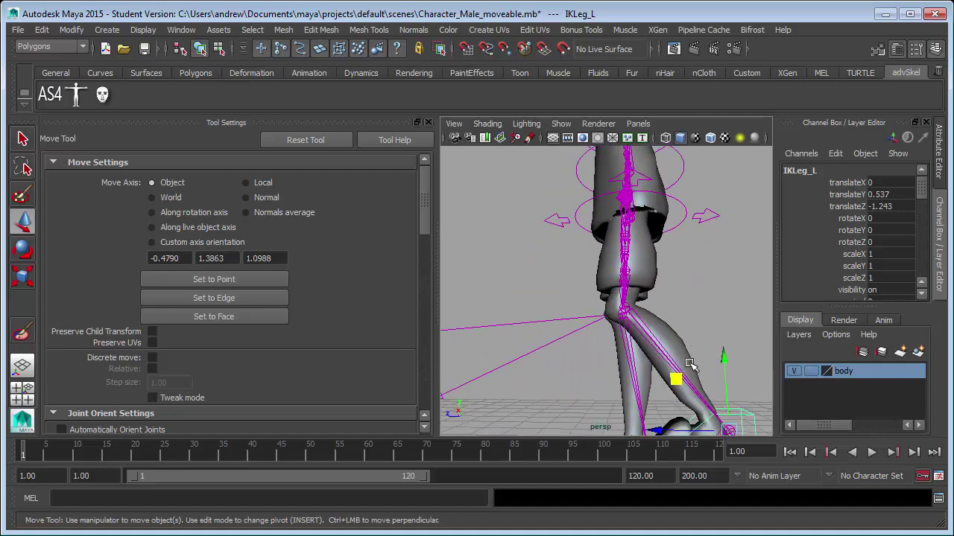
left_click_drag(678, 380, 749, 331)
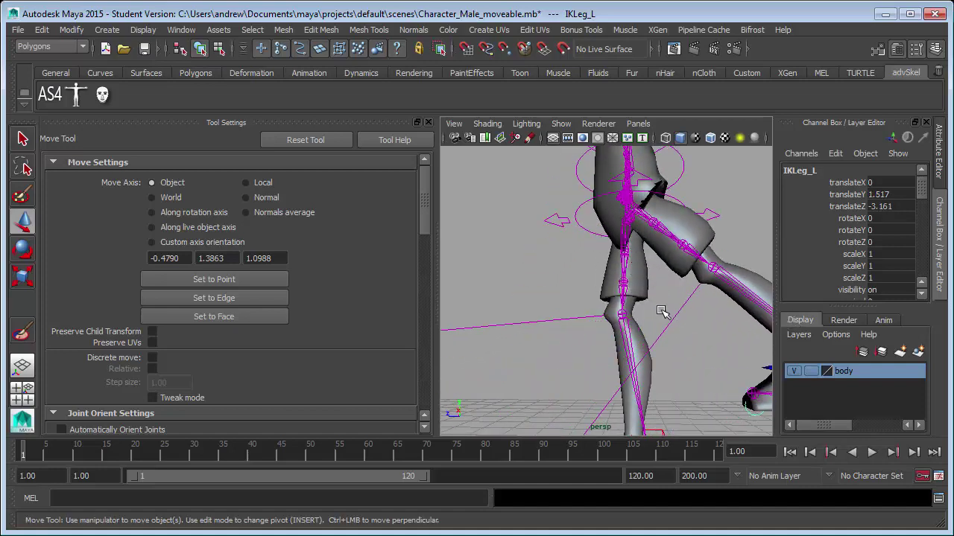
left_click_drag(652, 365, 711, 356, "alt")
Select the two vertices poking out at the inner top of the raised left thigh on the Body mesh.
left_click(584, 263)
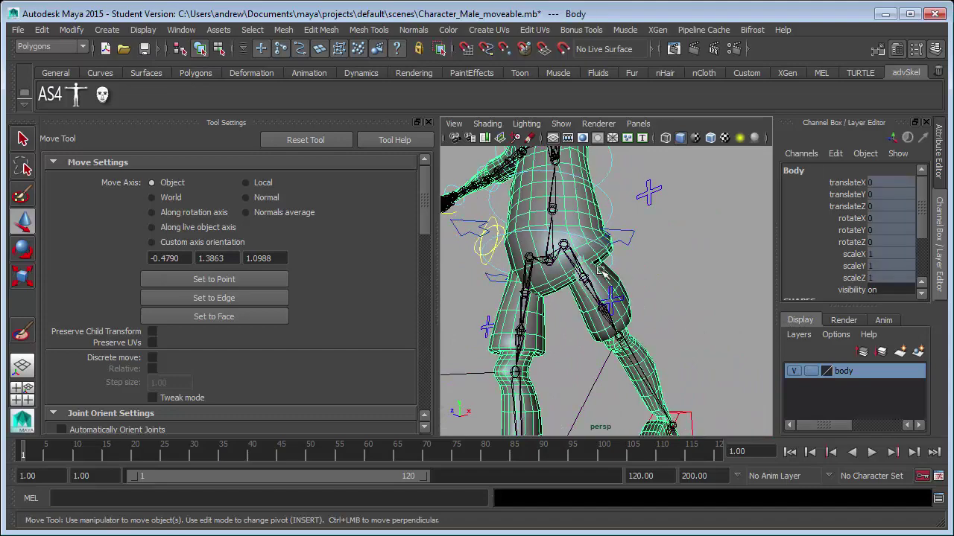
left_click_drag(637, 263, 567, 287, "alt")
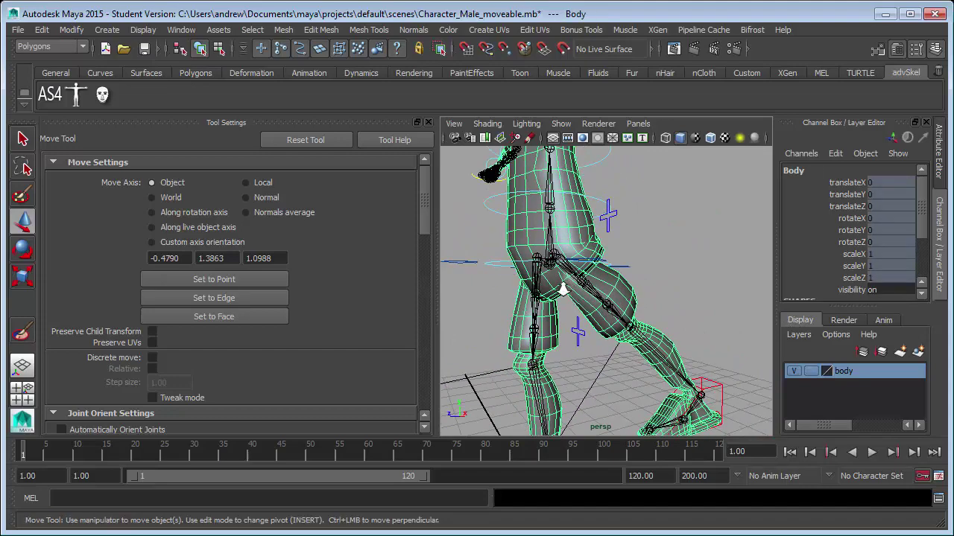
right_click_drag(564, 290, 679, 288, "alt")
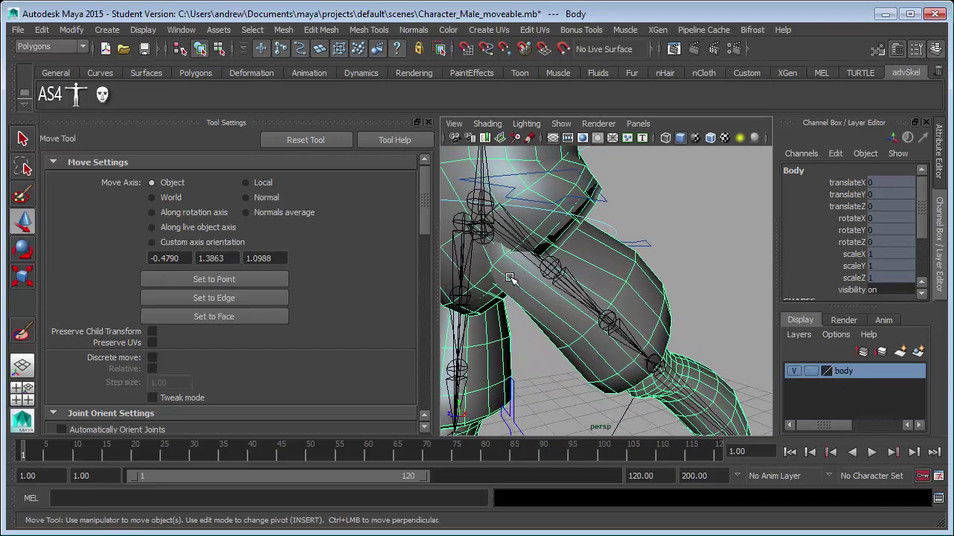
left_click_drag(539, 319, 513, 202, "alt")
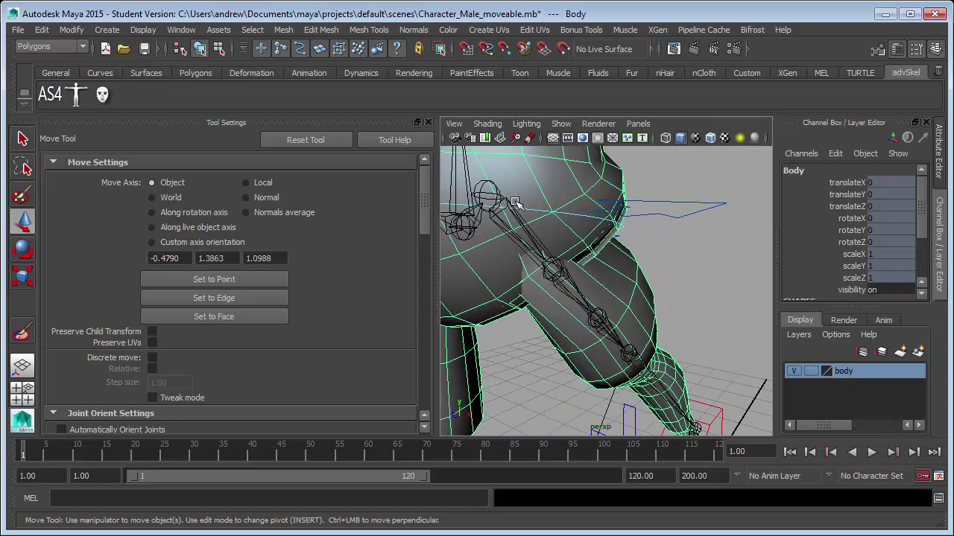
left_click_drag(553, 283, 461, 278, "alt")
left_click_drag(596, 256, 554, 280, "alt")
right_click_drag(516, 259, 488, 257)
left_click(506, 261)
left_click_drag(526, 270, 507, 277, "alt")
left_click(514, 254, "shift")
left_click_drag(543, 351, 527, 350, "alt")
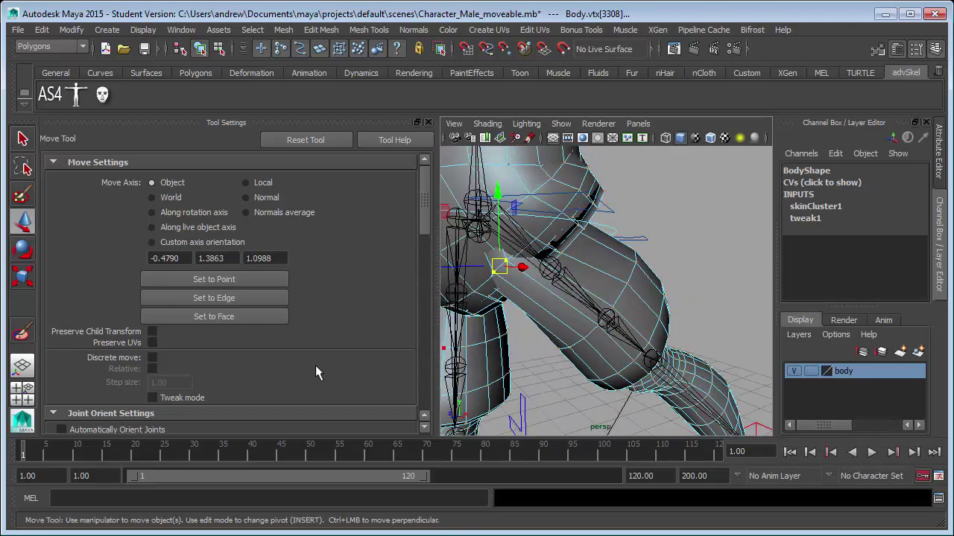
Flood the selected inner-thigh vertices three times in the Paint Skin Weights Tool with the Add operation at value 0.1.
scroll(237, 361, "down", 5)
left_click(21, 330)
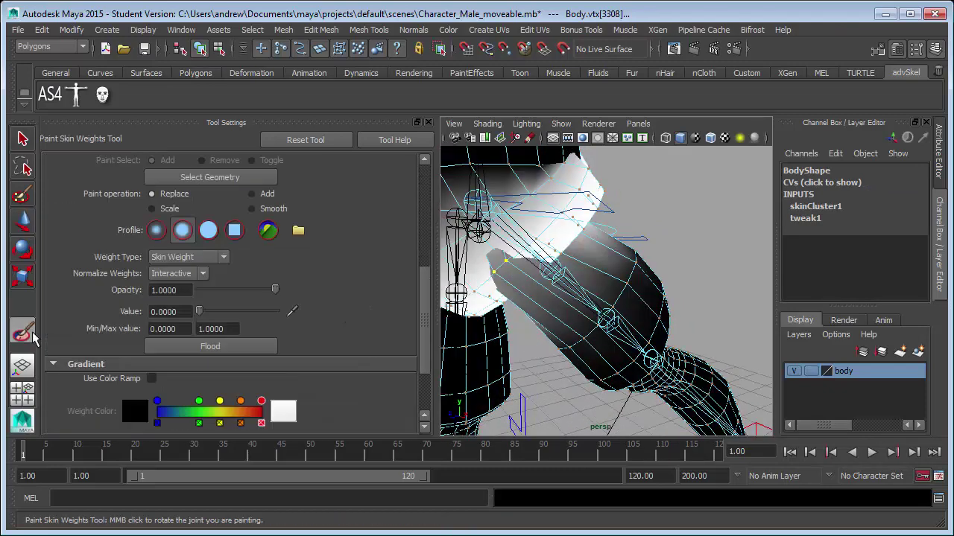
scroll(296, 333, "down", 3)
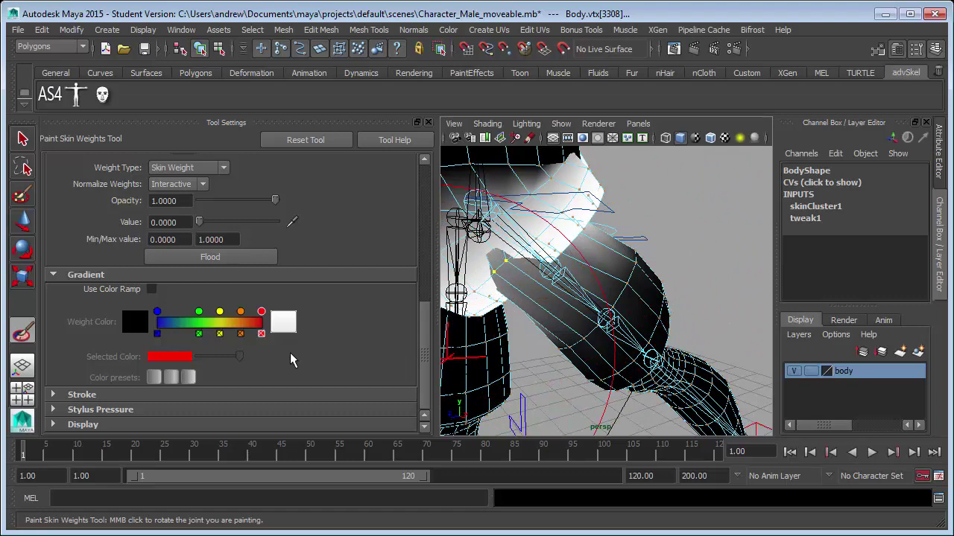
scroll(208, 198, "up", 3)
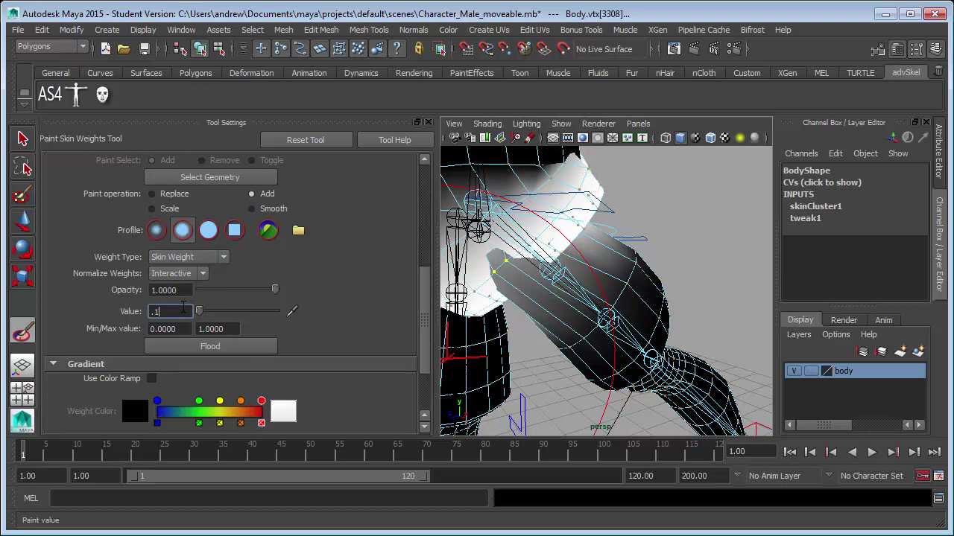
left_click(230, 347)
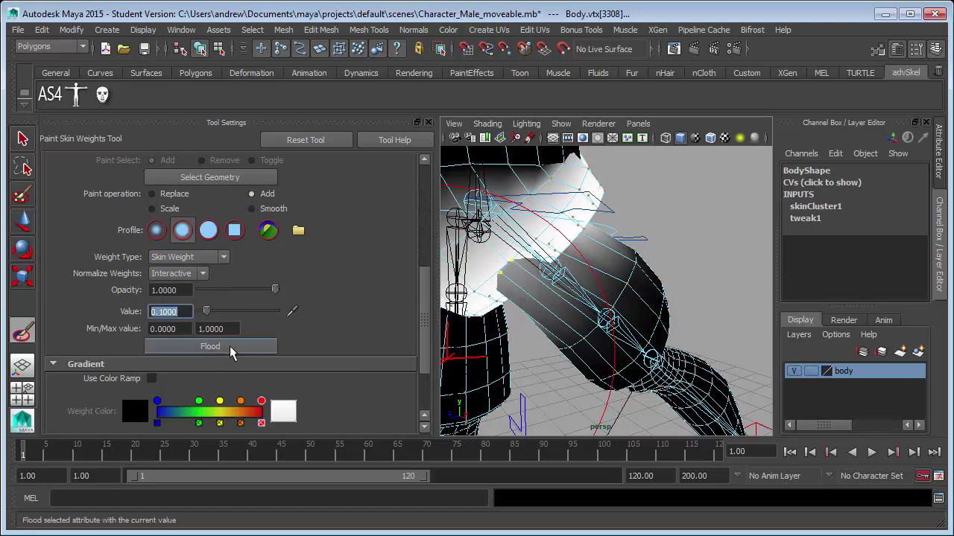
left_click(231, 347)
left_click(230, 347)
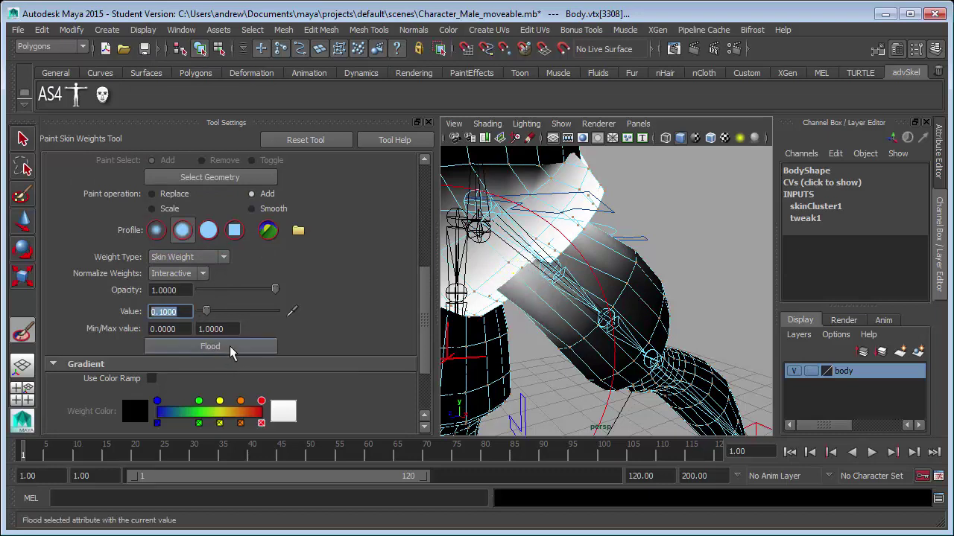
Select the ring of vertices around the middle of the raised left thigh on the Body mesh.
left_click_drag(682, 310, 768, 268, "alt")
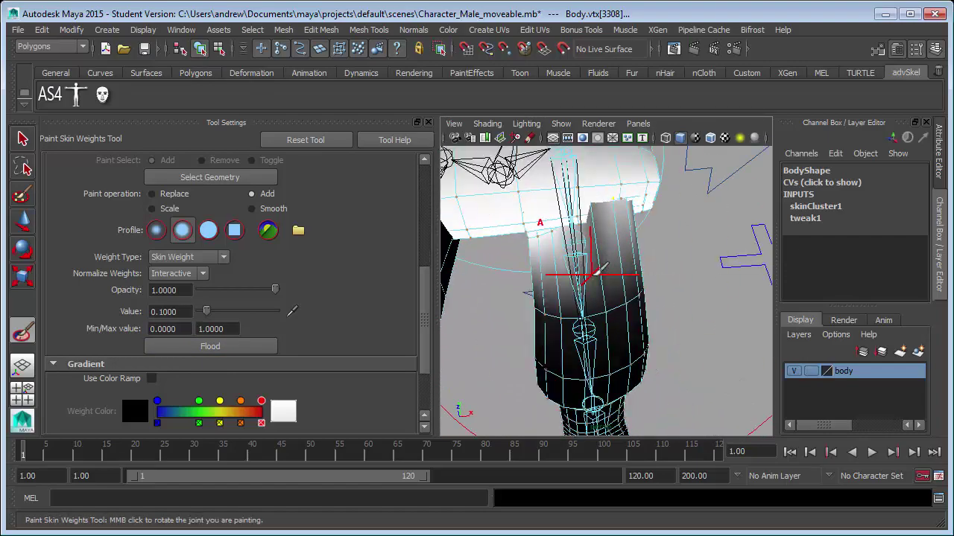
left_click_drag(612, 265, 663, 255, "alt")
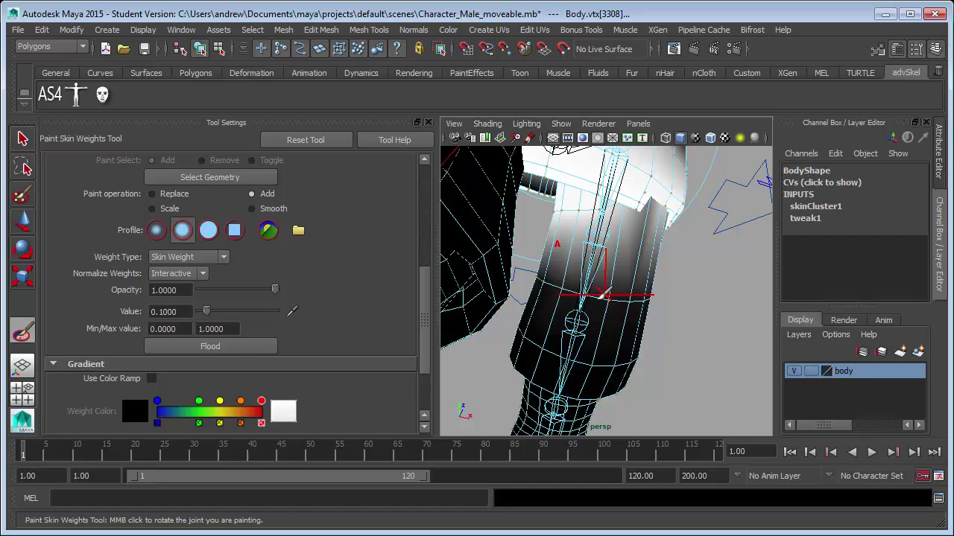
mouse_move(624, 301)
left_mouse_down("alt")
mouse_move(564, 305)
mouse_move(653, 330)
mouse_move(532, 276)
mouse_move(548, 272)
mouse_move(574, 394)
mouse_move(496, 358)
mouse_move(607, 313)
mouse_move(656, 324)
mouse_move(585, 296)
mouse_move(586, 332)
mouse_move(597, 328)
left_mouse_up("alt")
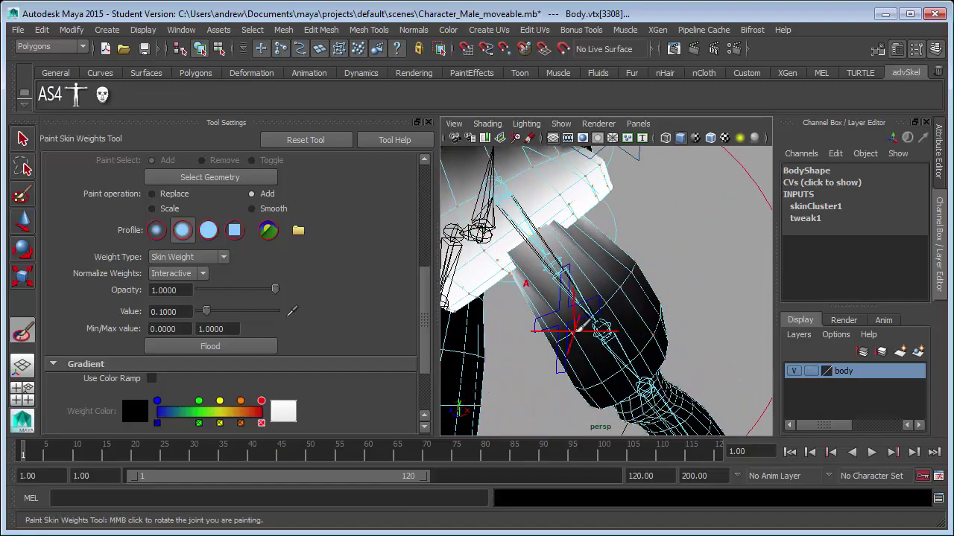
key("q")
right_click(629, 296)
left_click(629, 263)
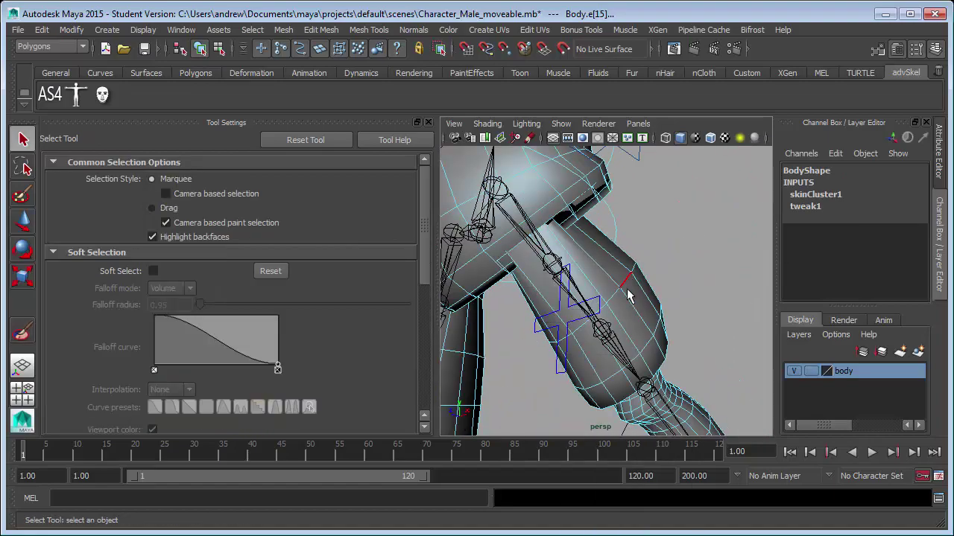
left_click_drag(642, 326, 709, 321, "alt")
right_click_drag(709, 320, 628, 325, "shift")
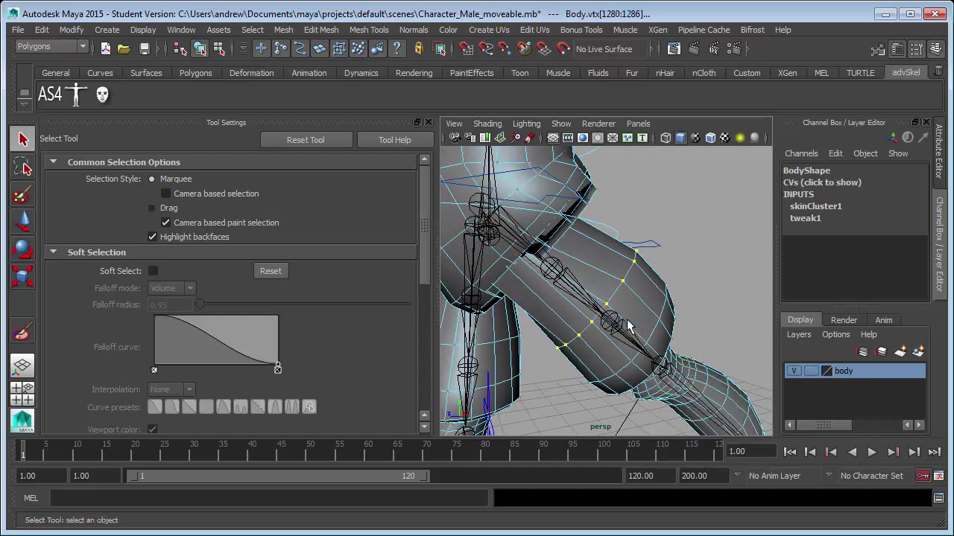
Try flooding the mid-thigh vertex ring with the Add operation at value 0.1, and undo the flood.
left_click(23, 333)
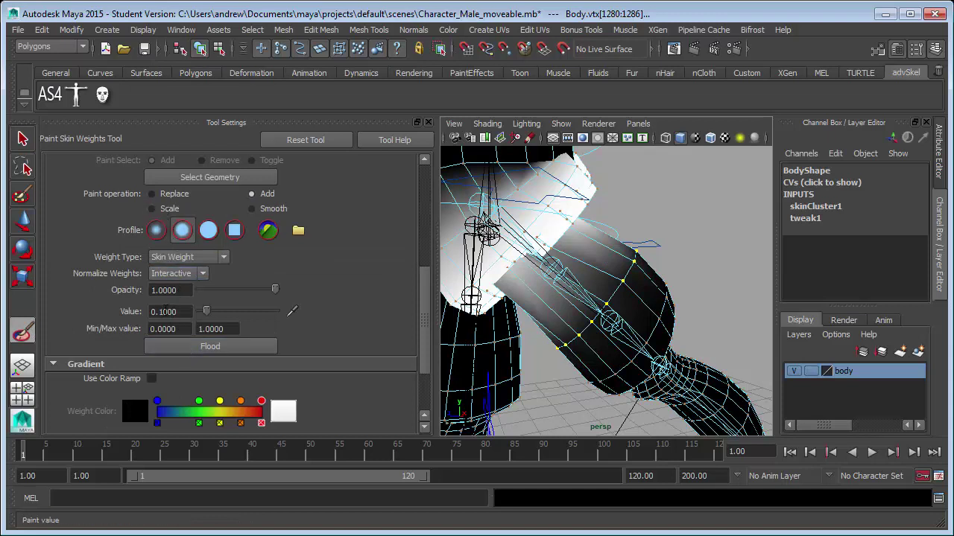
left_click(167, 350)
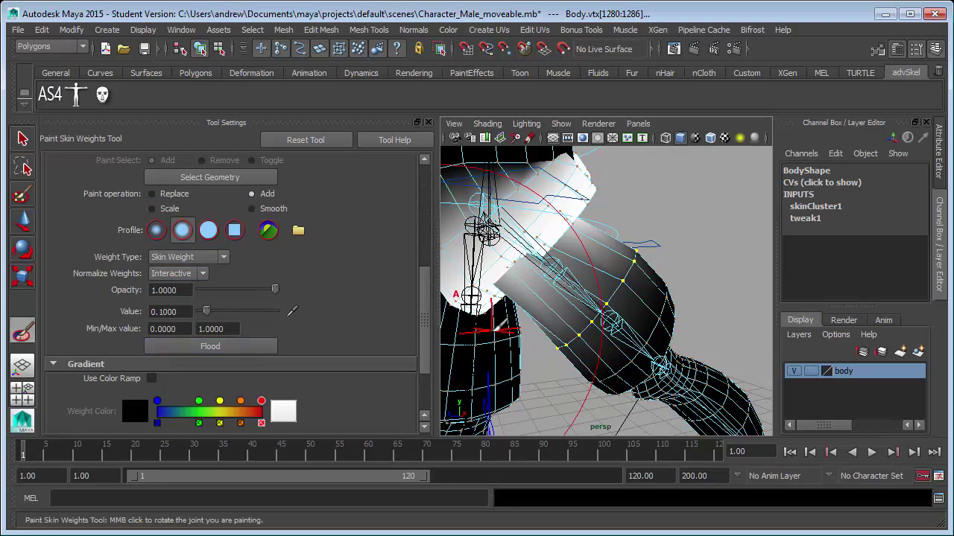
key("ctrl+z")
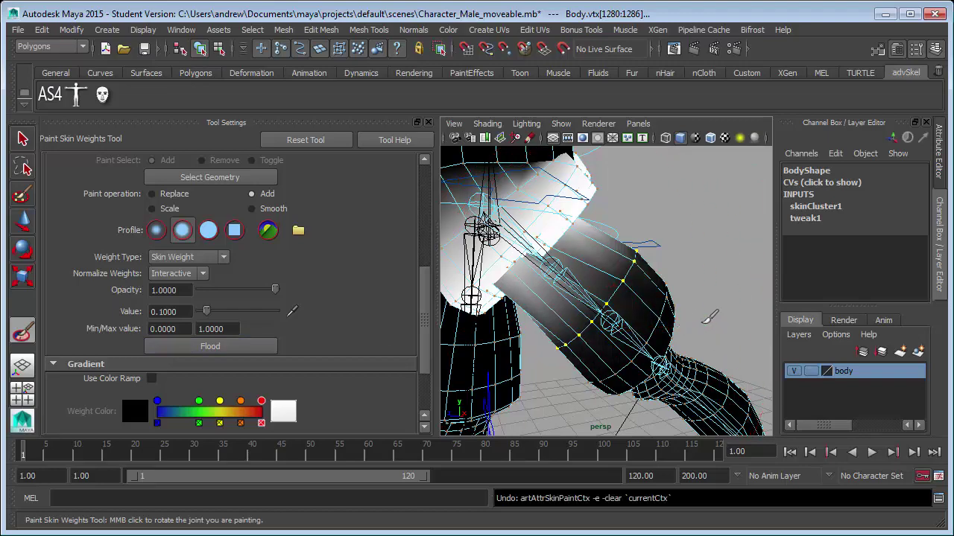
Leave skin weight painting and select the left foot's IK control with the Move tool.
mouse_move(709, 317)
left_mouse_down("alt")
mouse_move(632, 318)
mouse_move(631, 380)
mouse_move(648, 375)
mouse_move(522, 418)
mouse_move(599, 377)
mouse_move(623, 380)
left_mouse_up("alt")
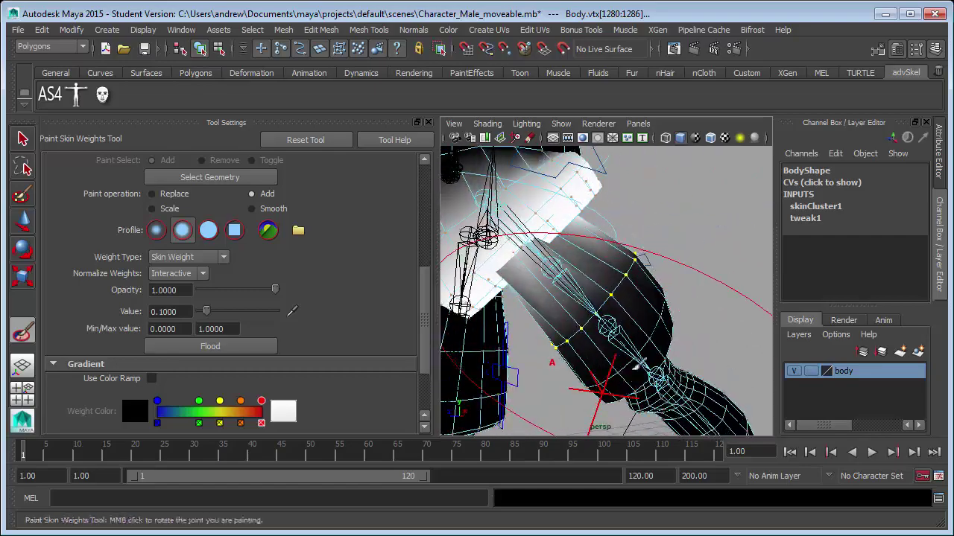
left_click_drag(506, 368, 441, 390, "alt")
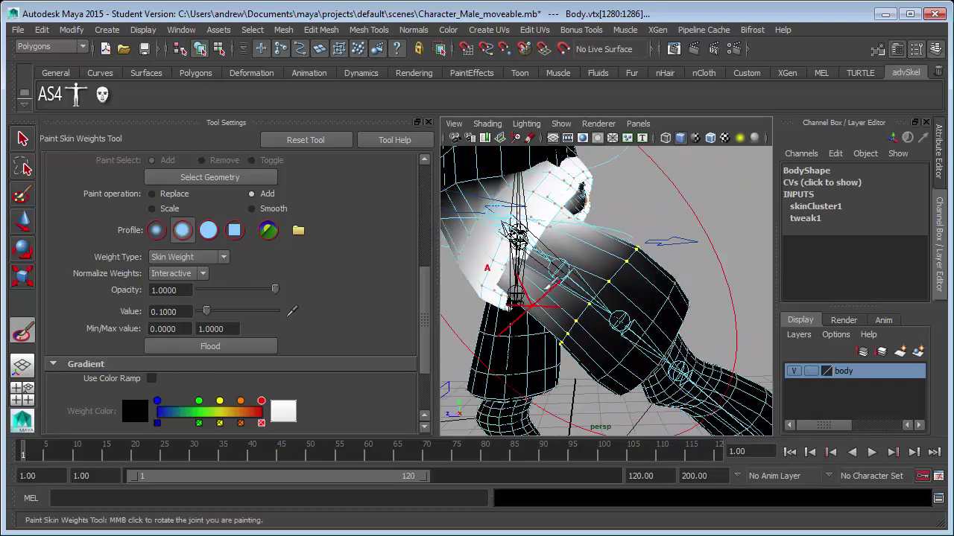
left_click_drag(564, 324, 591, 313, "alt")
scroll(594, 312, "down", 8)
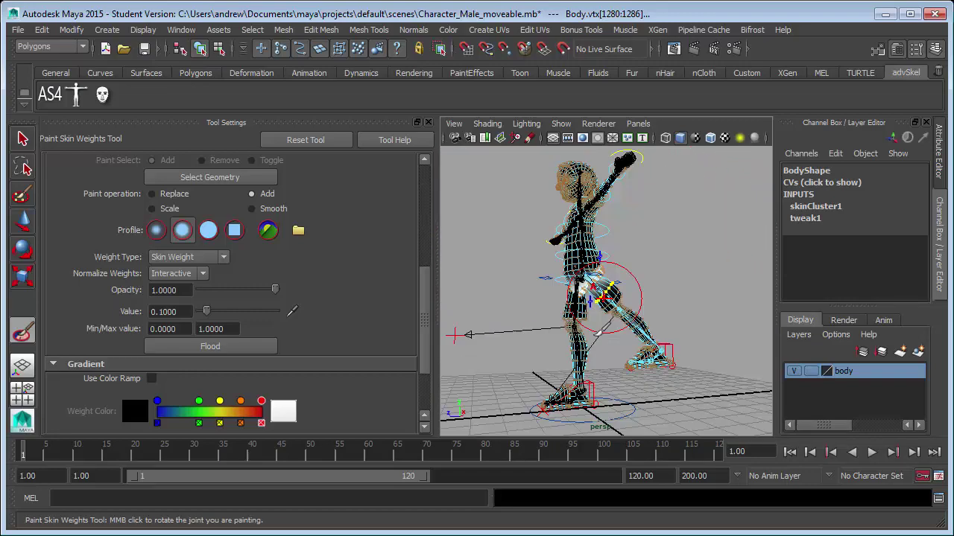
key("q")
left_click(679, 334)
scroll(585, 396, "up", 5)
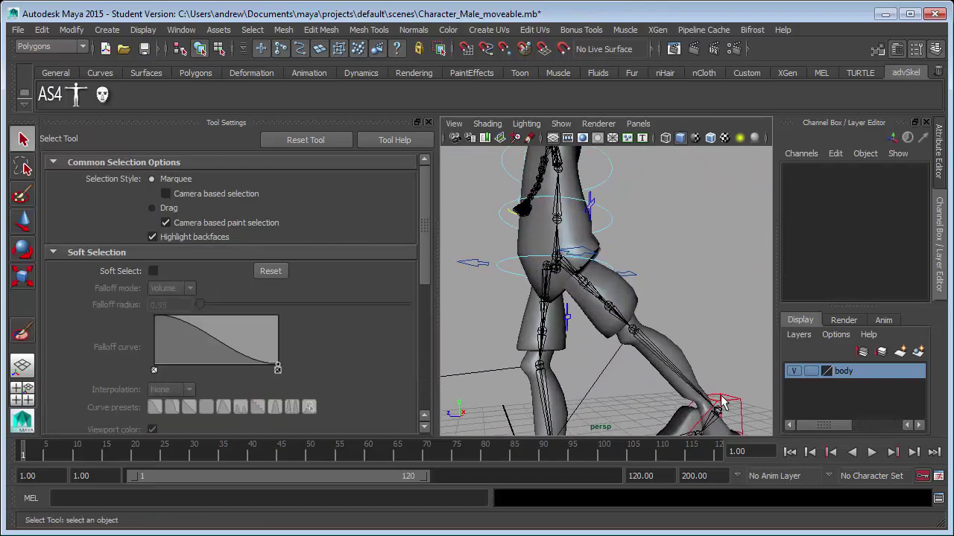
left_click(686, 411)
key("w")
scroll(657, 417, "down", 5)
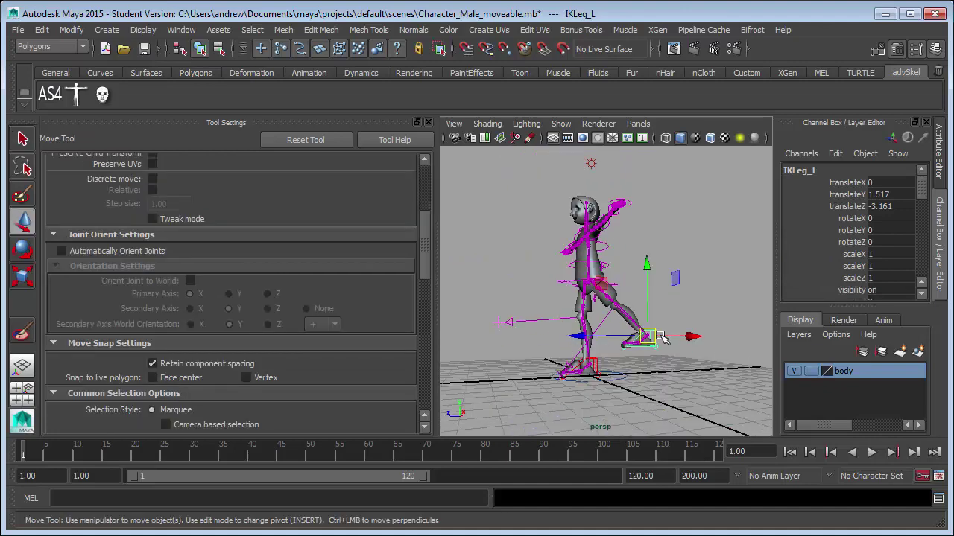
Swing the left foot control to test the thigh deformation, and reset its Translate X, Y and Z to 0.
scroll(667, 346, "up", 3)
middle_click_drag(629, 314, 608, 324)
left_click_drag(883, 206, 880, 190)
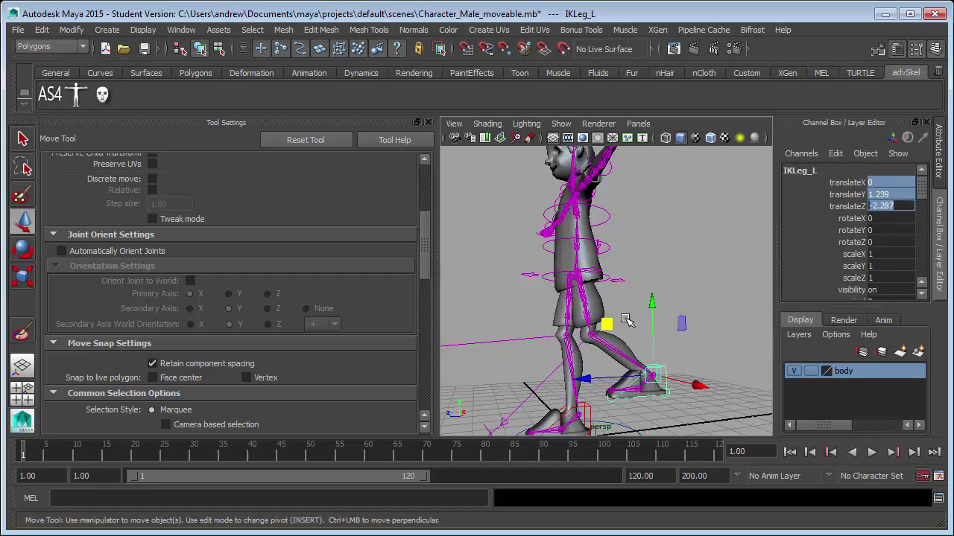
mouse_move(613, 330)
middle_mouse_down()
mouse_move(639, 277)
mouse_move(554, 302)
mouse_move(586, 287)
mouse_move(567, 306)
mouse_move(598, 311)
mouse_move(537, 369)
mouse_move(558, 322)
mouse_move(535, 367)
mouse_move(514, 321)
mouse_move(602, 325)
middle_mouse_up()
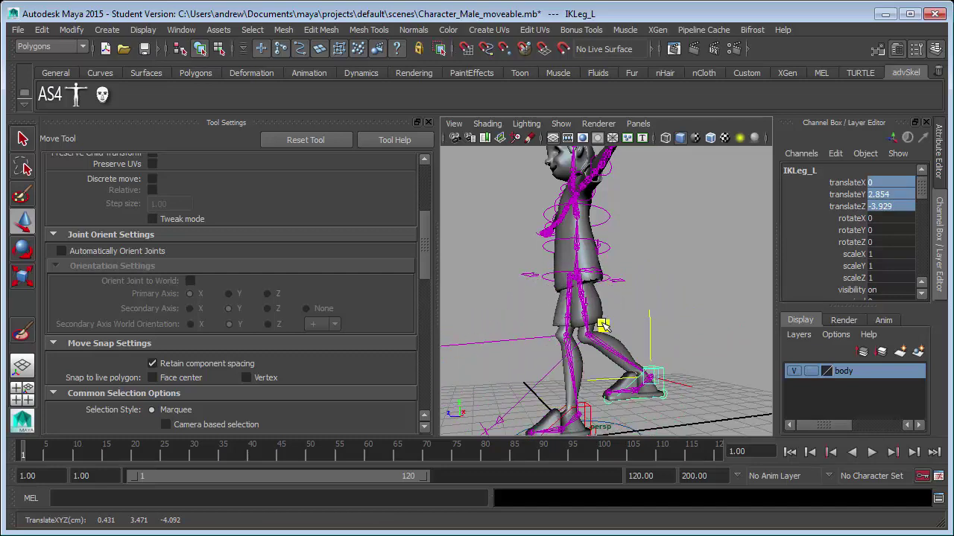
left_click_drag(880, 207, 880, 183)
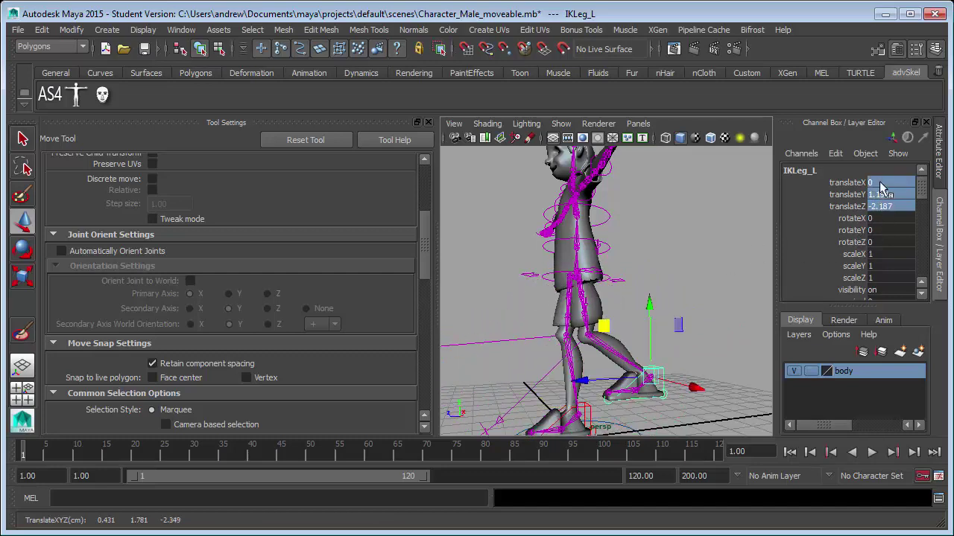
key("Return")
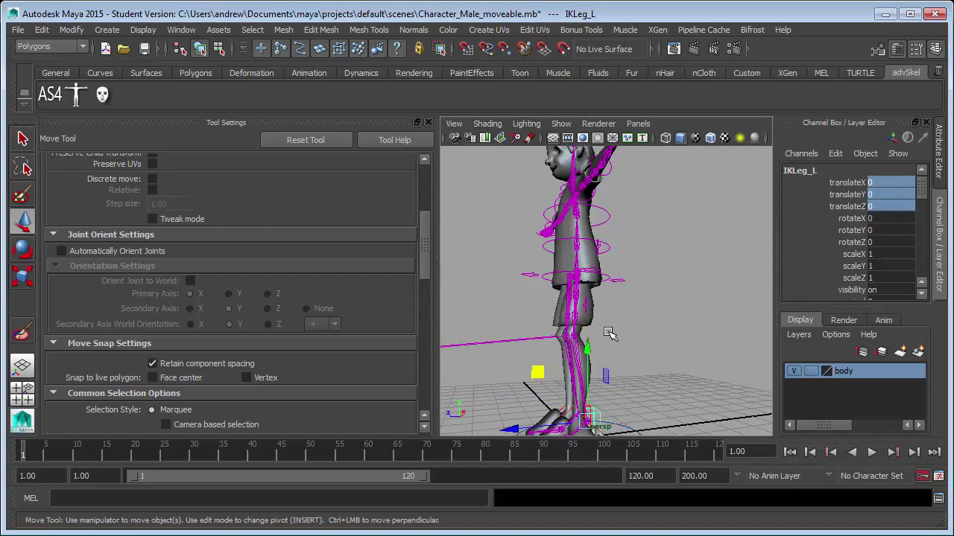
Select the Body mesh and open the Mirror Skin Weights options.
left_click_drag(608, 333, 611, 264, "alt")
left_click(610, 254)
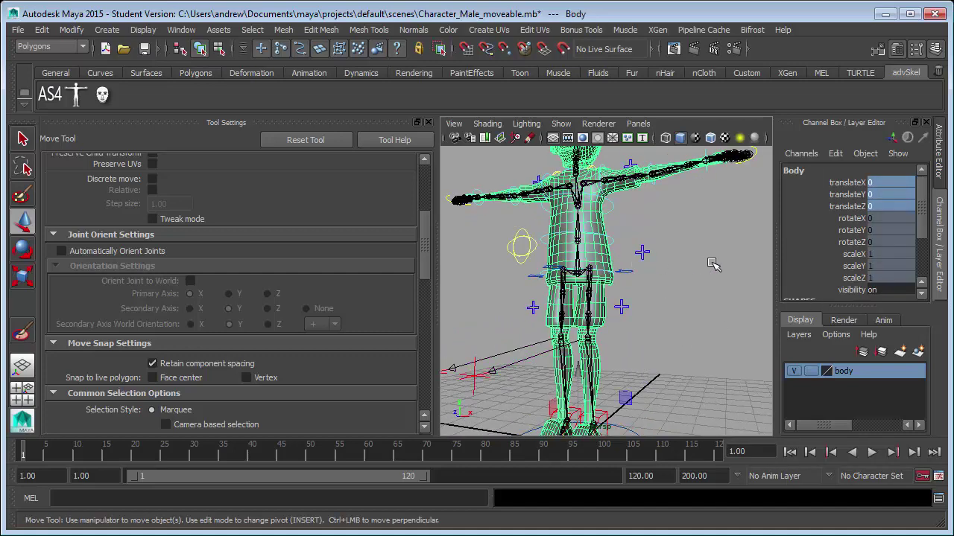
left_click_drag(645, 321, 547, 287, "alt")
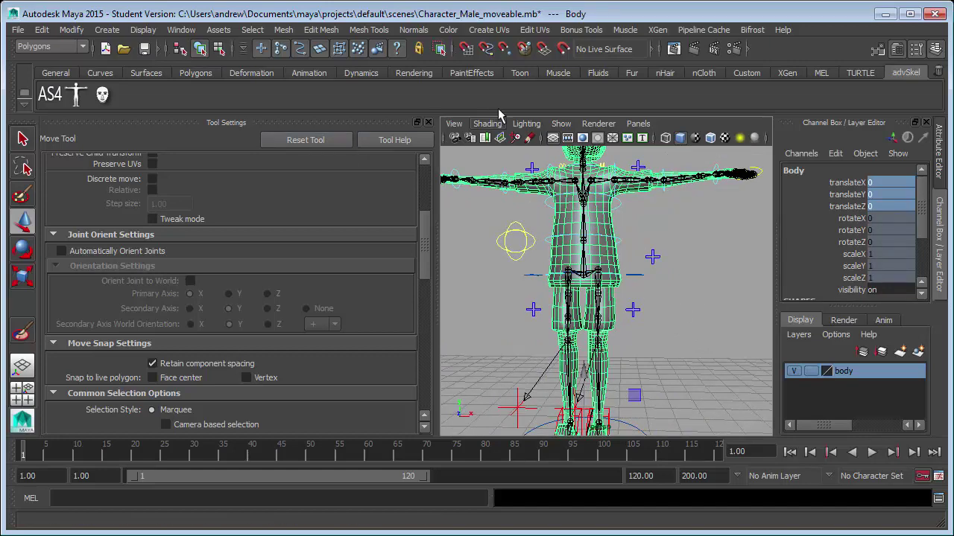
left_click(75, 50)
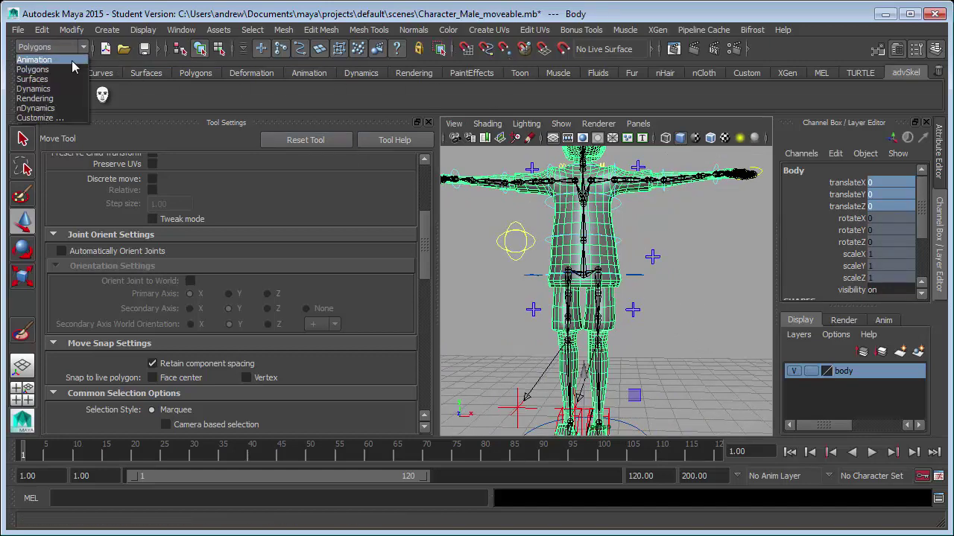
left_click(71, 60)
left_click(540, 29)
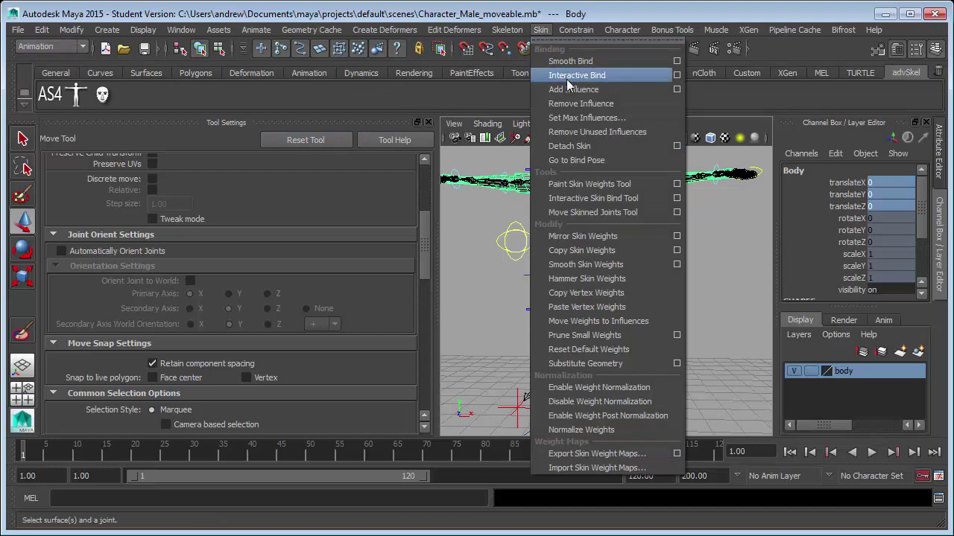
left_click(677, 237)
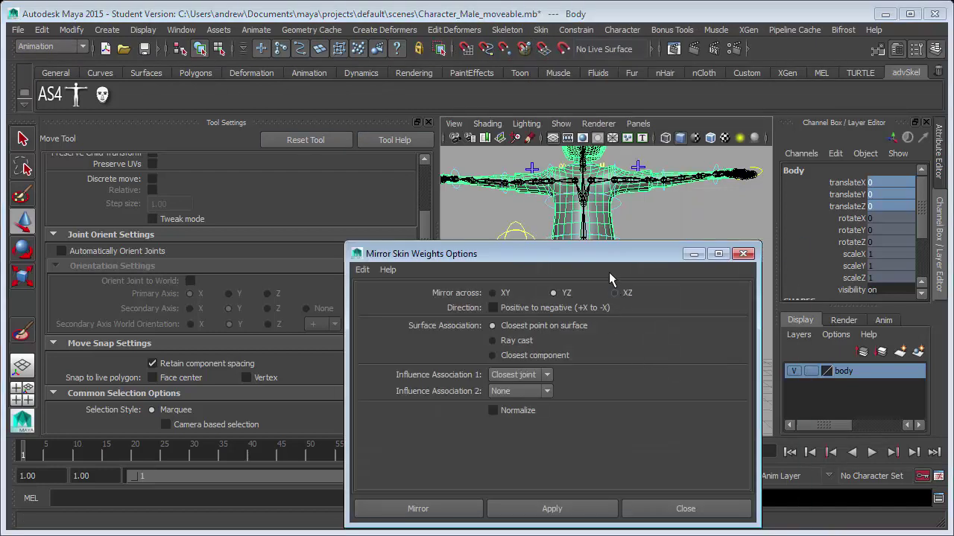
Mirror the Body's skin weights across YZ with Positive to negative (+X to -X) enabled.
left_click_drag(665, 251, 841, 153)
left_click(427, 124)
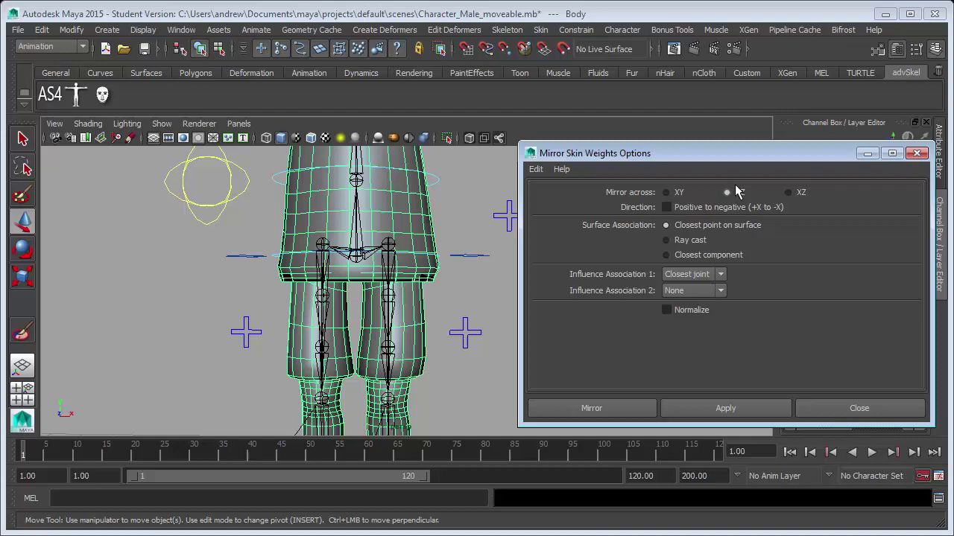
left_click_drag(190, 376, 153, 385, "alt")
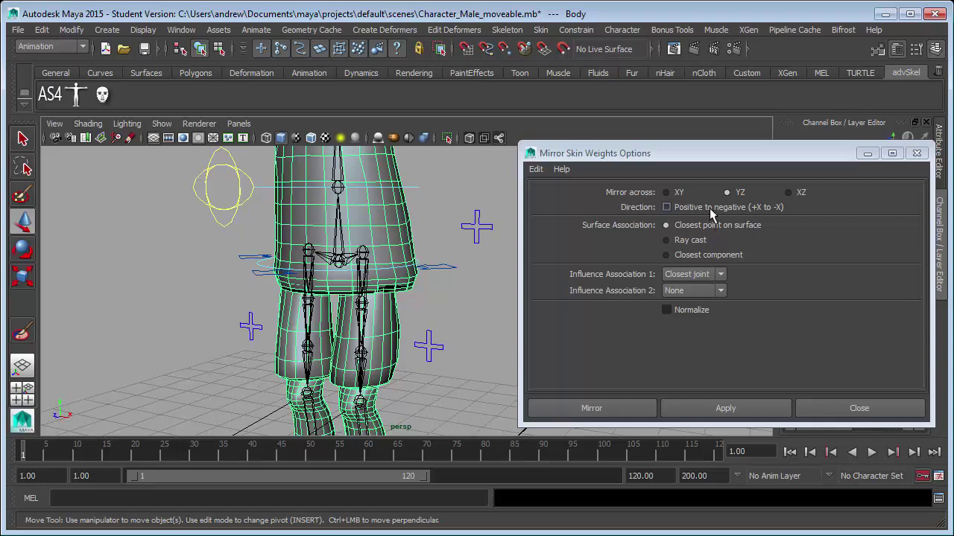
left_click(678, 208)
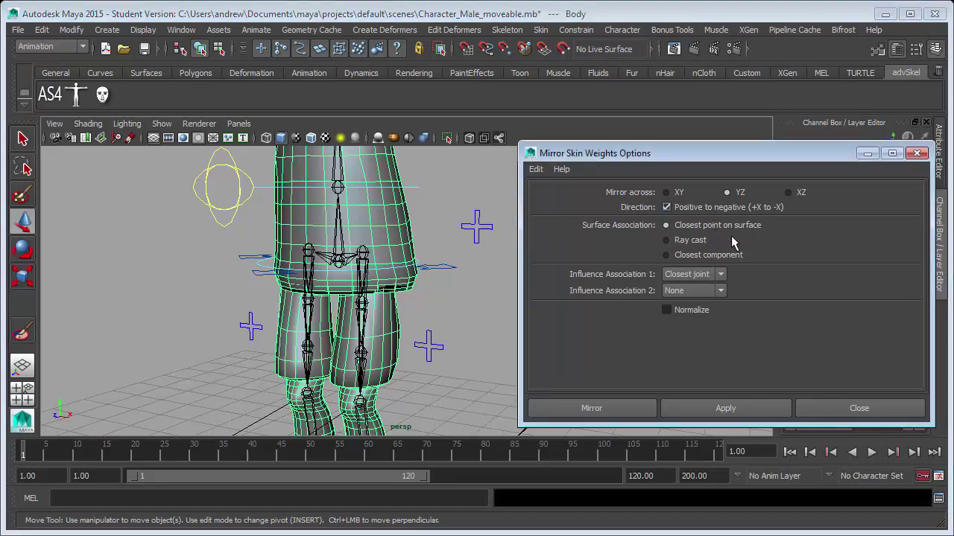
left_click(592, 408)
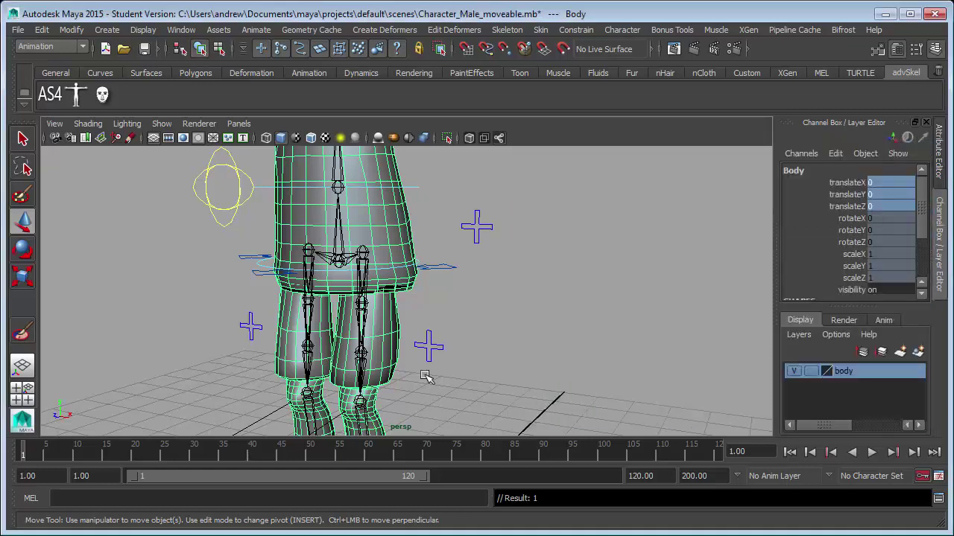
Lift the left foot's IK control to check how the leg and shirt hem deform, and undo the move.
key("f")
left_click(506, 371)
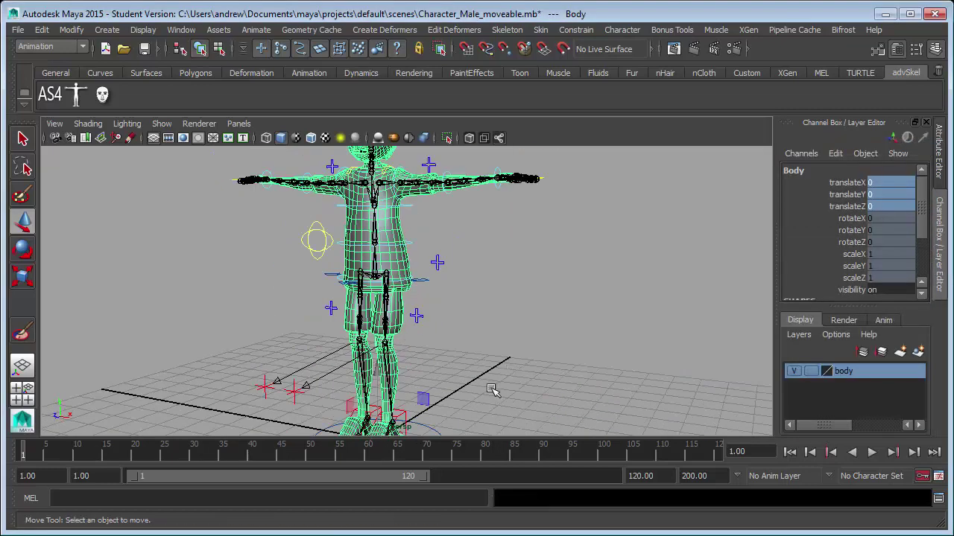
middle_click_drag(450, 397, 450, 329, "alt")
left_click(409, 340)
left_click(410, 342)
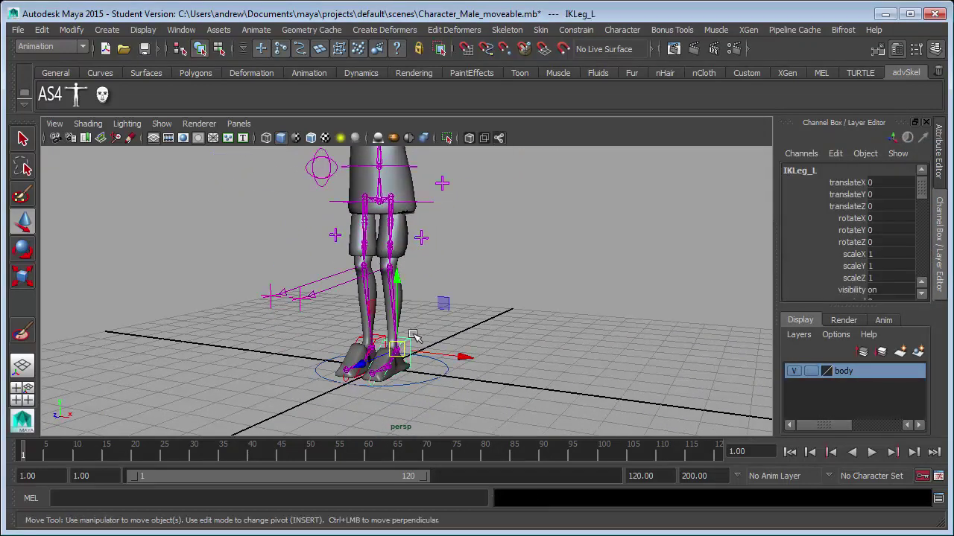
left_click_drag(380, 320, 393, 276)
key("ctrl+z")
key("ctrl+z")
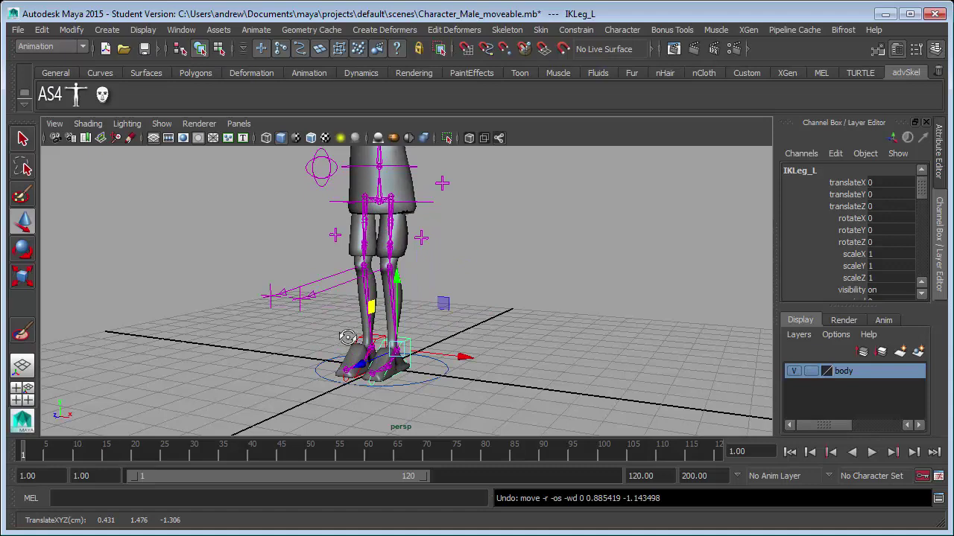
Lift the right foot's IK control to check the mirrored weights, undo the move, and examine the hem and thighs from several angles.
left_click_drag(348, 337, 410, 339, "alt")
left_click(365, 345)
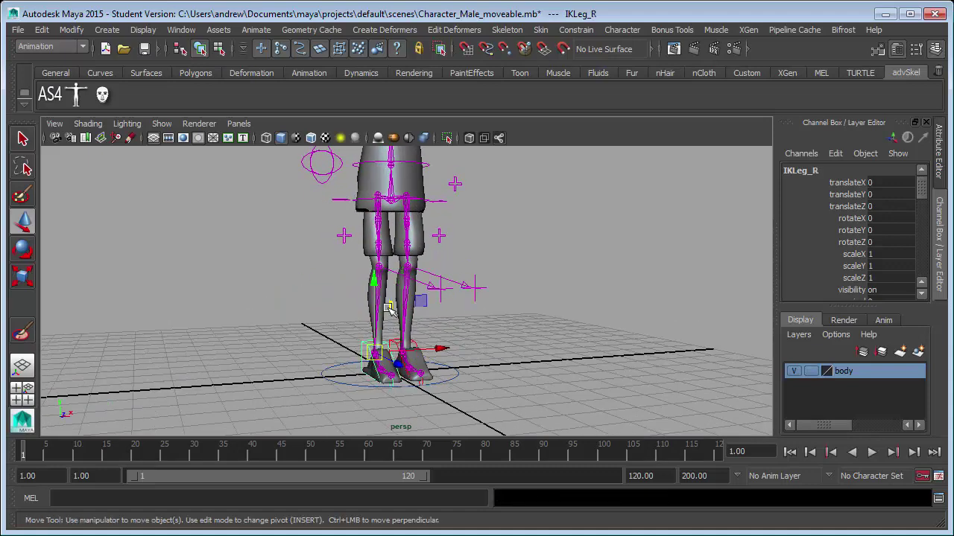
left_click_drag(389, 309, 385, 258)
key("ctrl+z")
left_click_drag(419, 303, 361, 306, "alt")
middle_click_drag(406, 319, 417, 347, "alt")
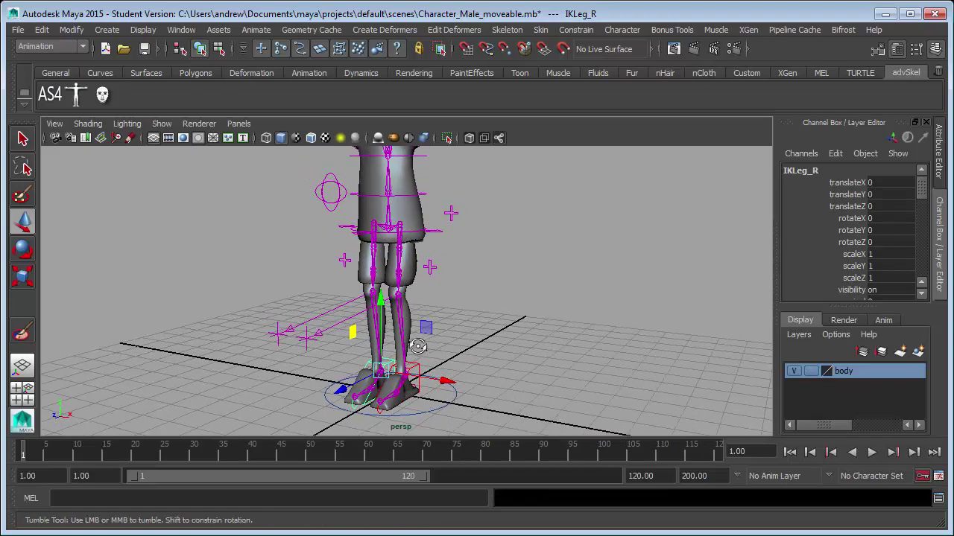
left_click_drag(417, 346, 494, 342, "alt")
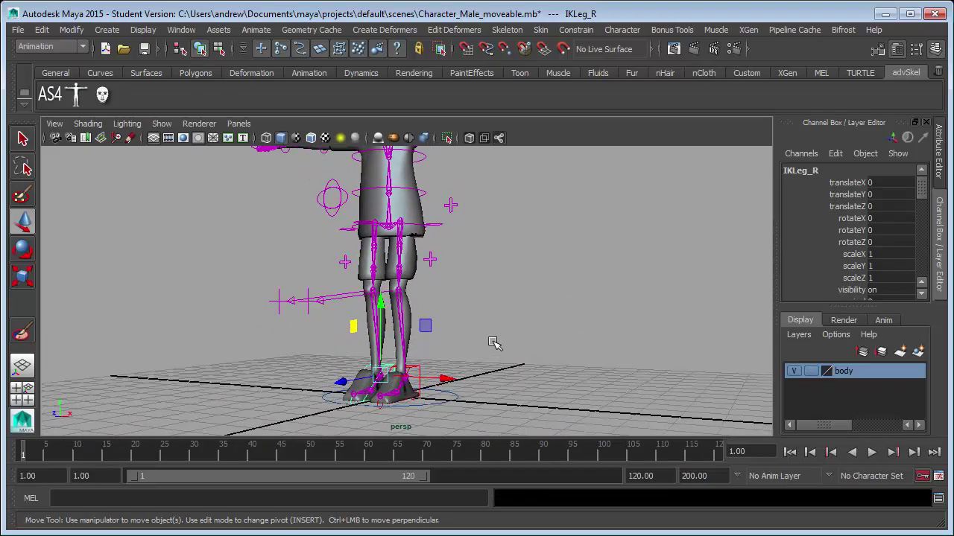
left_click_drag(404, 309, 481, 330, "alt")
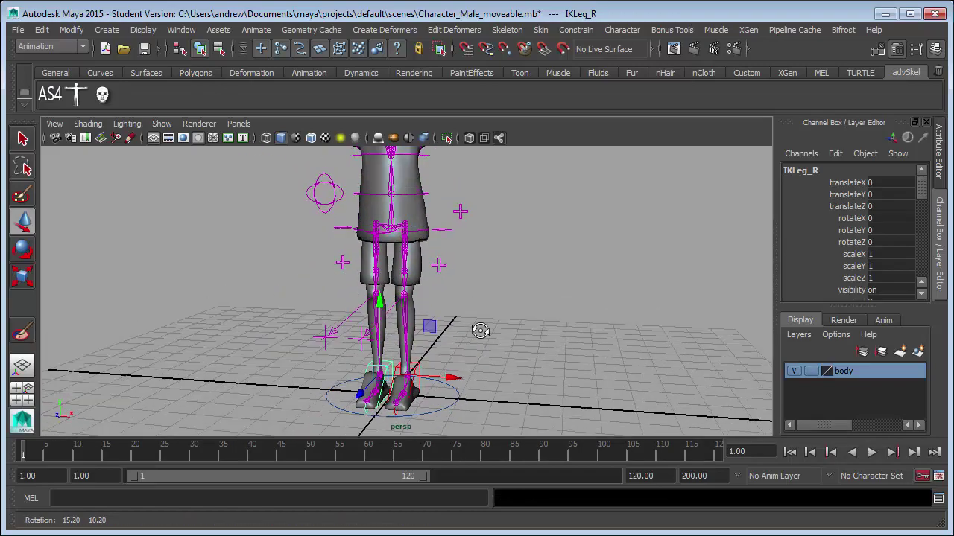
right_click_drag(480, 330, 497, 308, "alt")
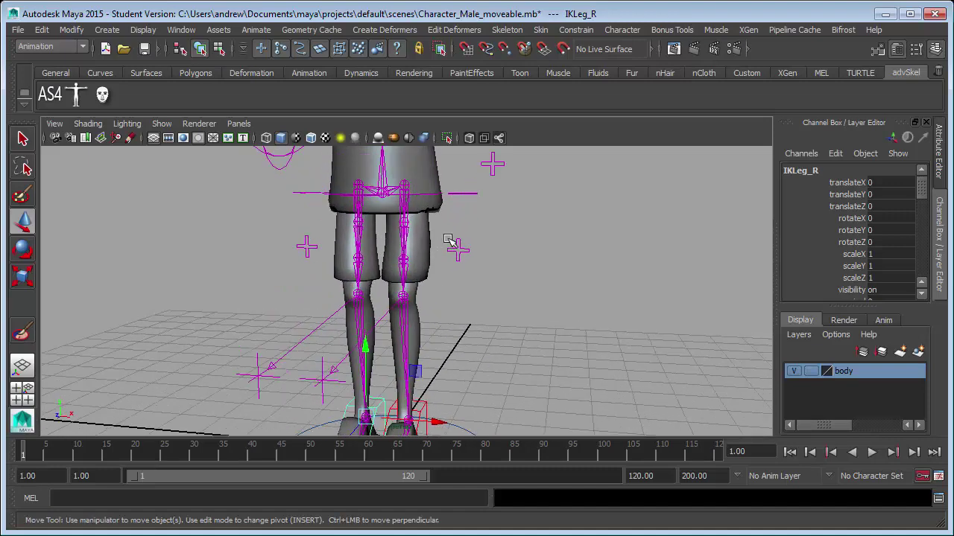
left_click_drag(460, 267, 474, 309, "alt")
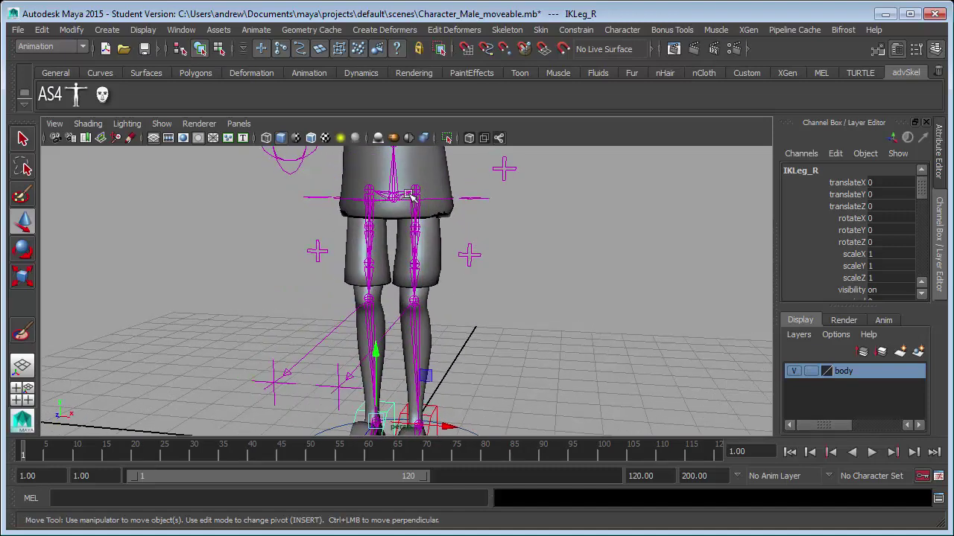
Select the Body mesh and flood the left hip joint's skin weights once with the Smooth paint operation.
left_click(436, 184)
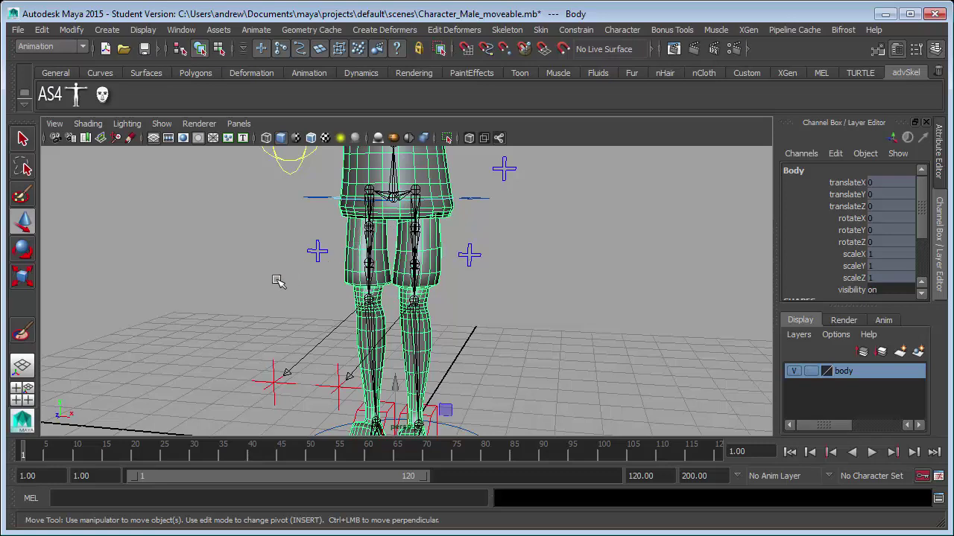
double_click(19, 333)
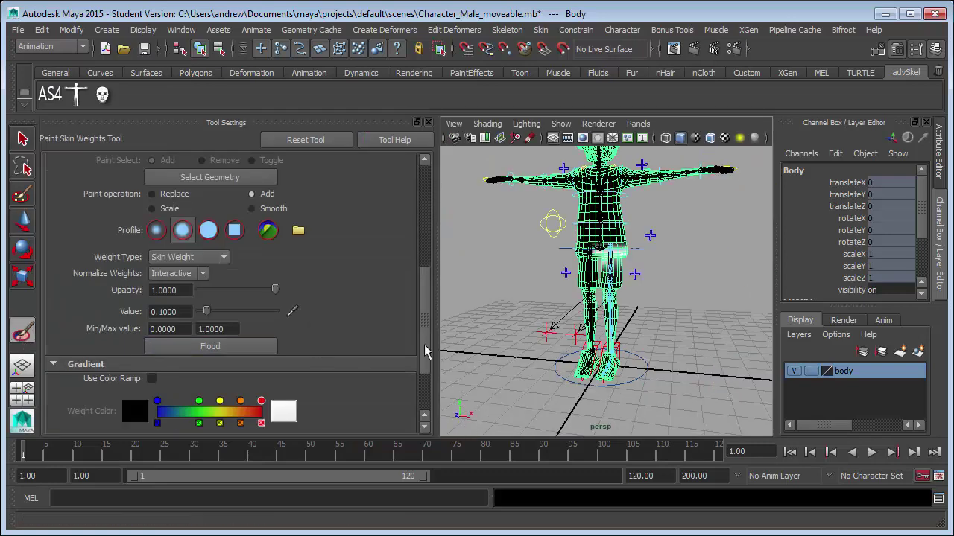
scroll(575, 307, "up", 5)
scroll(576, 307, "down", 5)
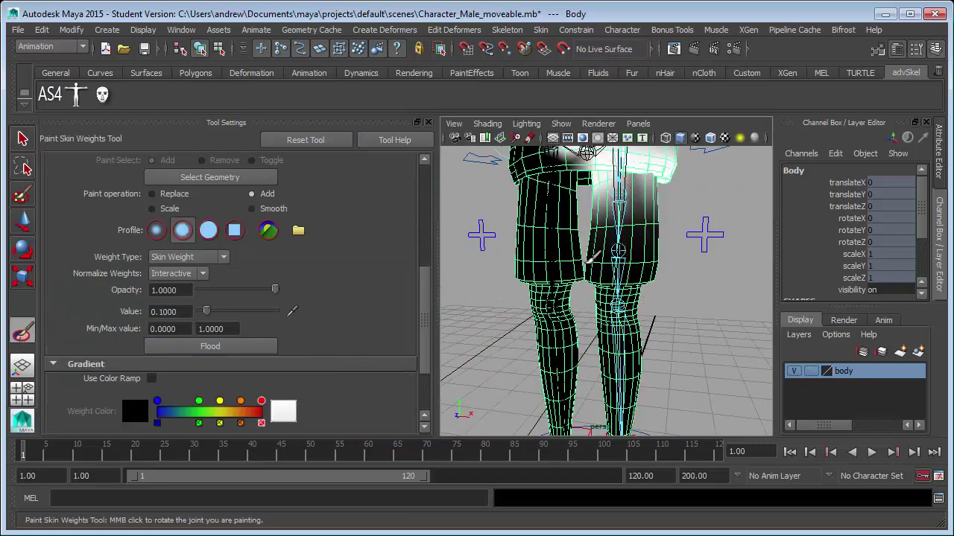
middle_click_drag(591, 289, 589, 389, "alt")
mouse_move(582, 319)
left_mouse_down("alt")
mouse_move(570, 318)
mouse_move(581, 316)
left_mouse_up("alt")
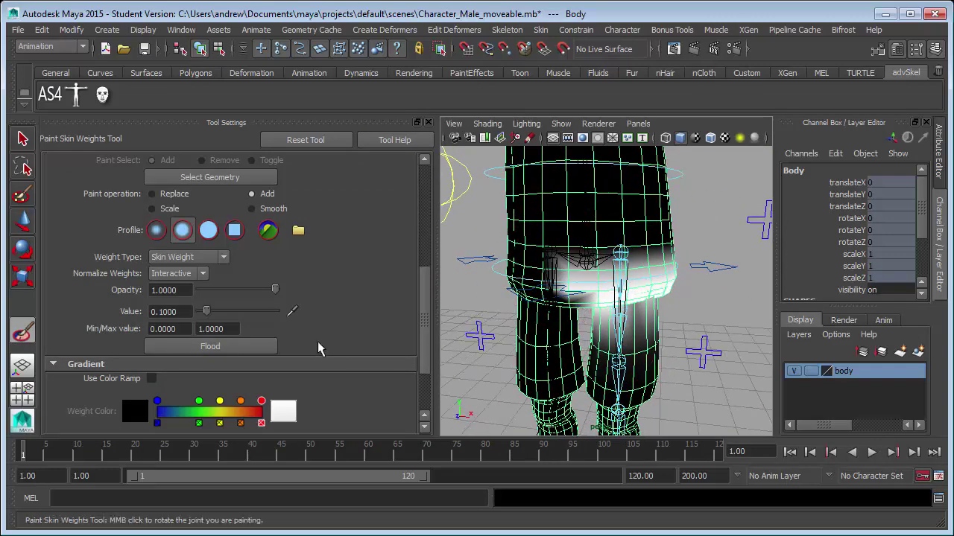
left_click(252, 209)
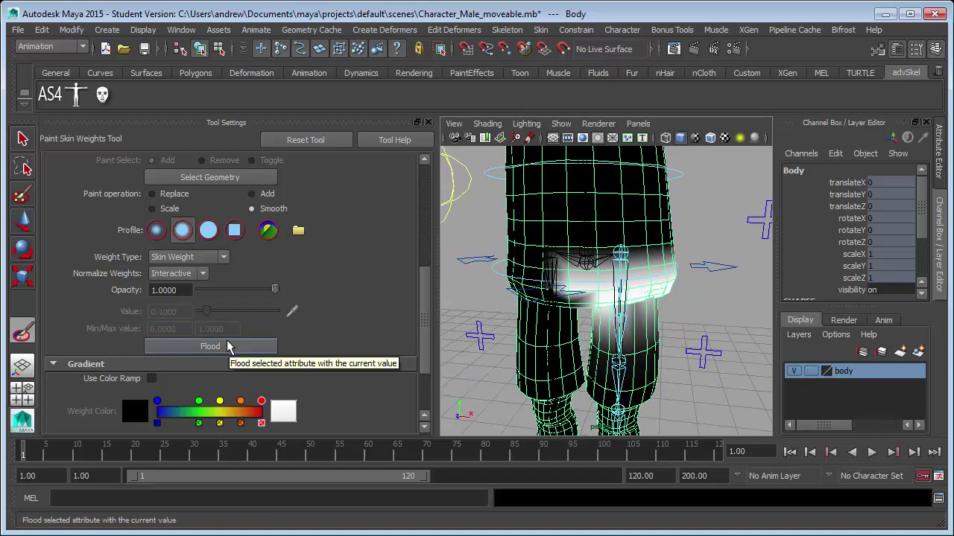
left_click(228, 347)
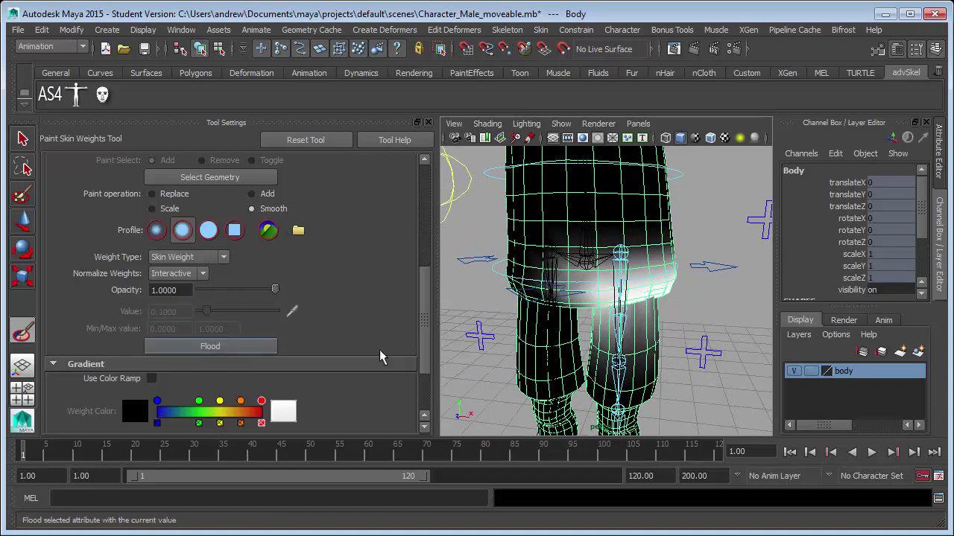
scroll(641, 345, "down", 5)
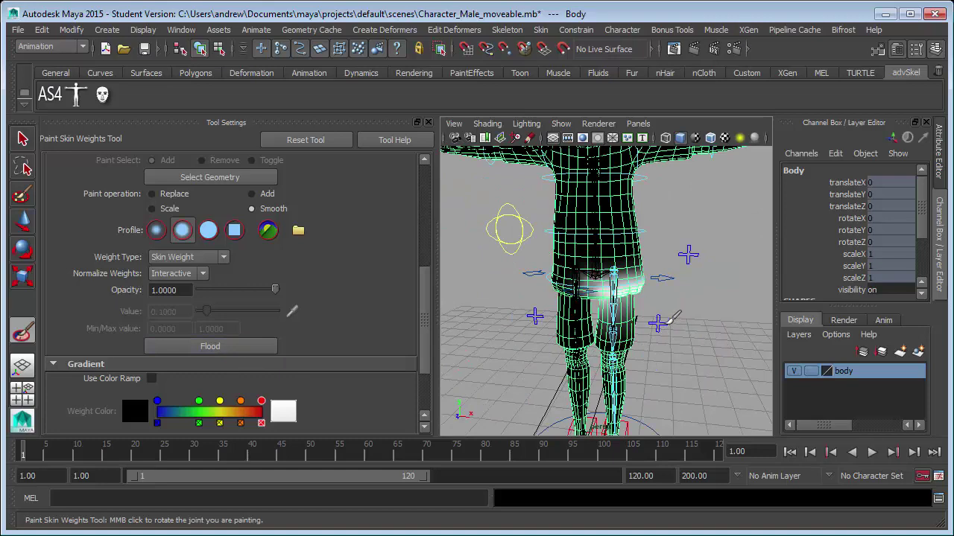
key("q")
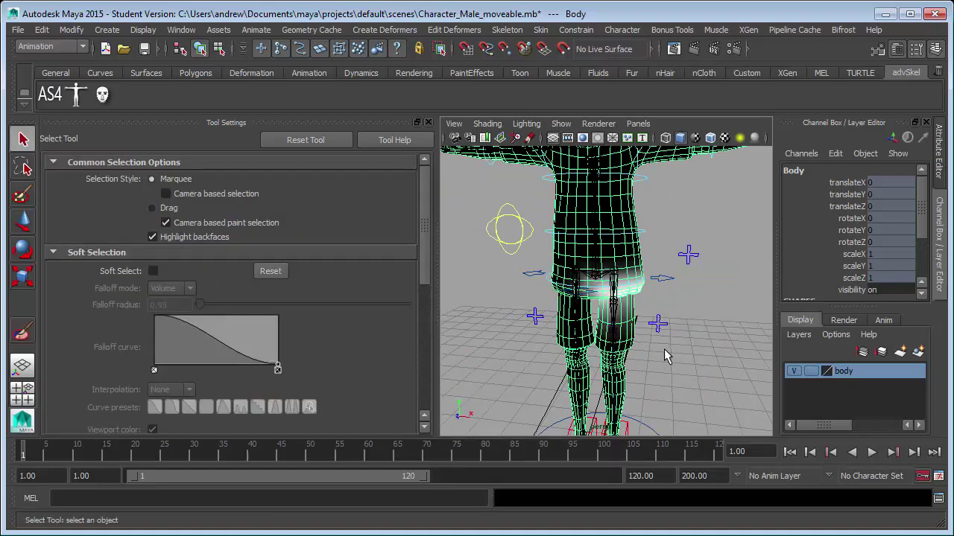
Move the left foot's IK control up and backward to test the smoothed weights in a bent-leg pose.
middle_click_drag(650, 385, 634, 337, "alt")
left_click_drag(634, 338, 617, 342, "alt")
left_click(614, 366)
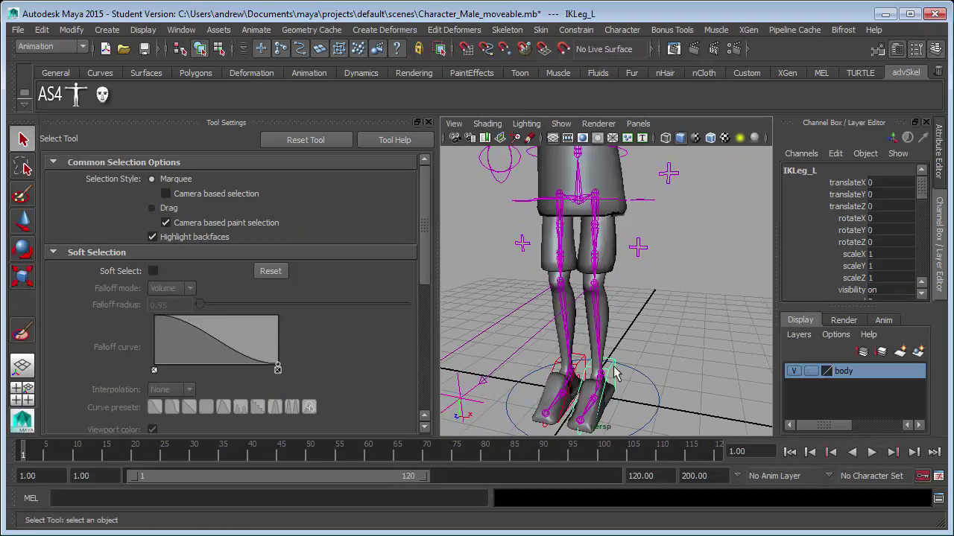
left_click_drag(627, 391, 587, 394, "alt")
key("w")
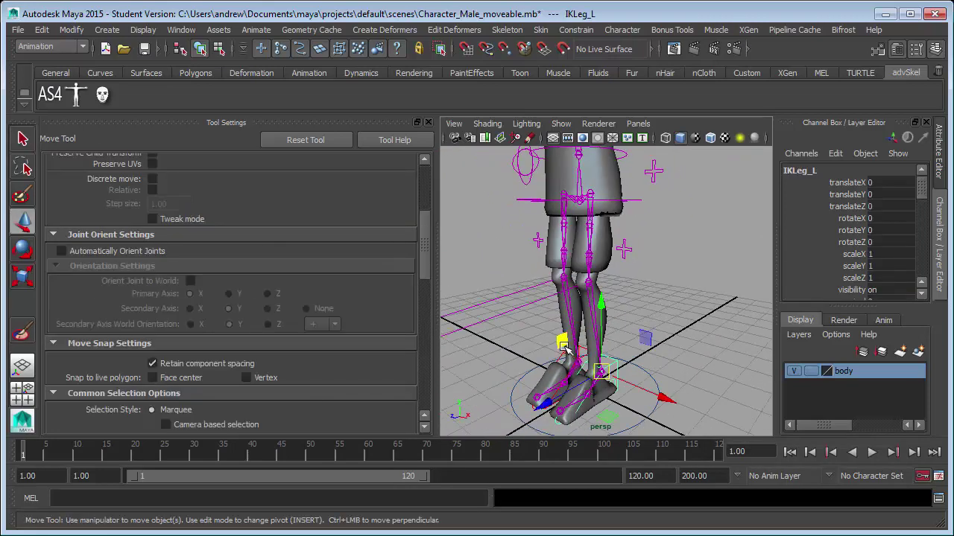
left_click_drag(559, 344, 575, 221)
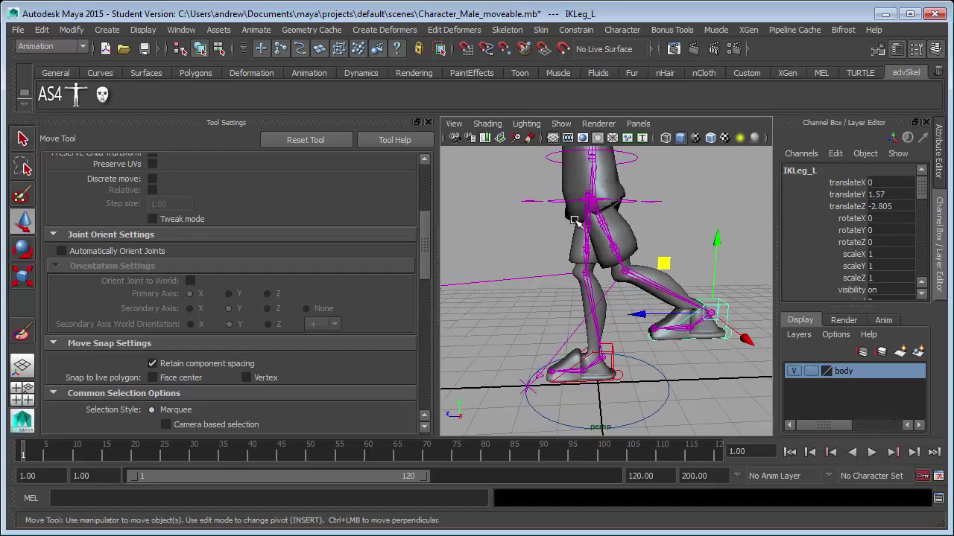
Examine the left thigh and shirt hem in the bent-leg pose, and reset the left foot control's translateX, Y and Z to 0.
left_click_drag(567, 302, 624, 245, "alt")
left_click(624, 245)
scroll(596, 250, "up", 5)
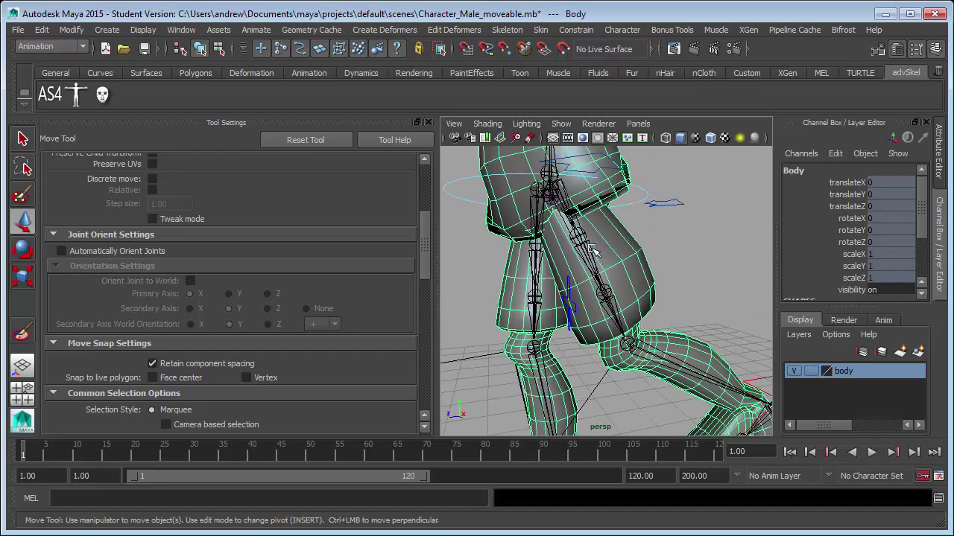
left_click_drag(546, 253, 572, 227, "alt")
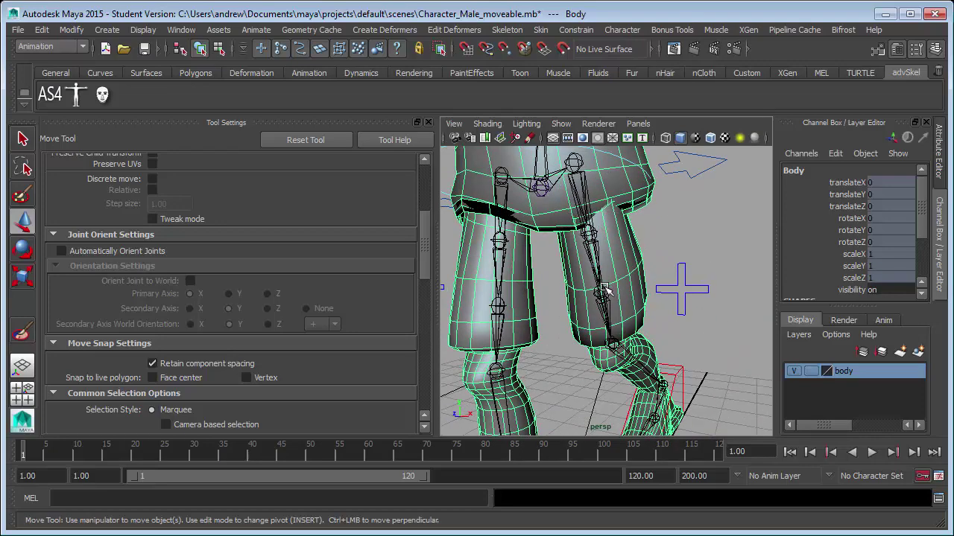
left_click_drag(651, 337, 627, 375, "alt")
scroll(630, 378, "down", 5)
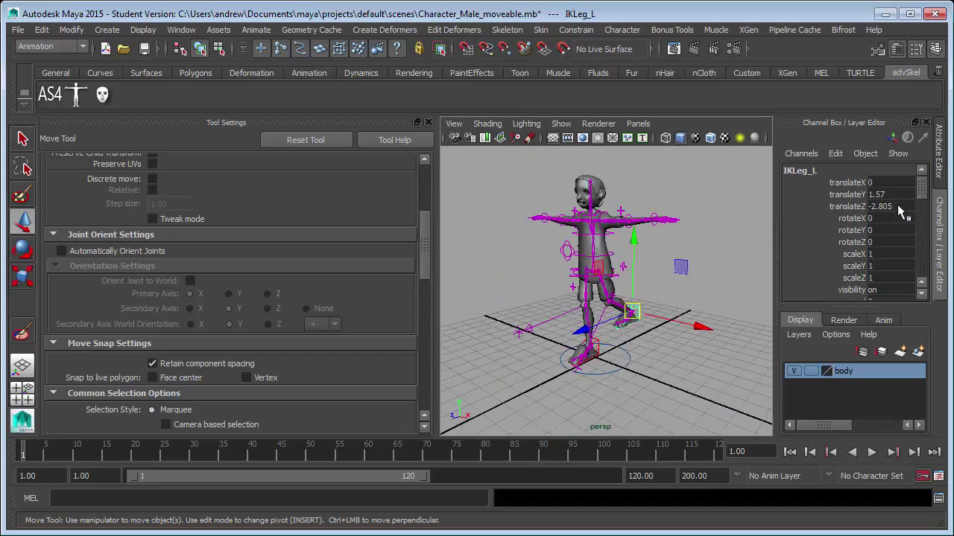
mouse_move(897, 204)
left_mouse_down()
mouse_move(897, 172)
mouse_move(893, 196)
left_mouse_up()
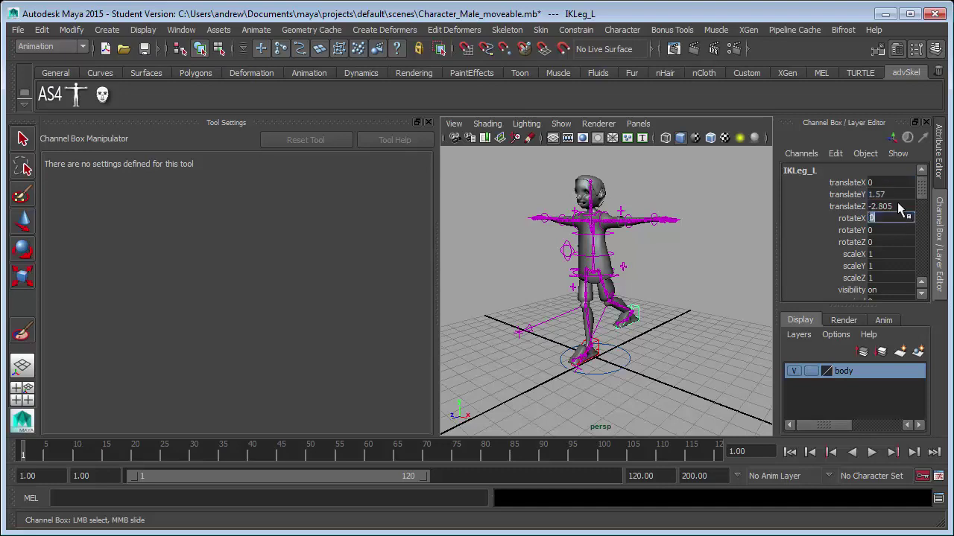
type("0")
key("Return")
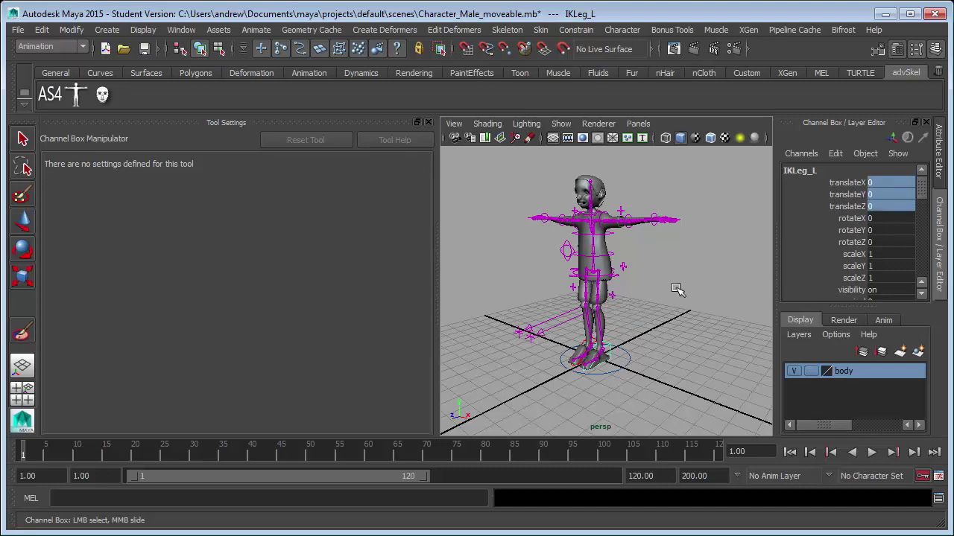
Select the Body mesh and examine the left thigh and shirt hem up close in the rest pose.
scroll(677, 291, "up", 5)
middle_click_drag(603, 260, 643, 301, "alt")
left_click_drag(643, 301, 661, 271, "alt")
left_click(611, 254)
key("w")
right_click_drag(605, 246, 694, 236, "alt")
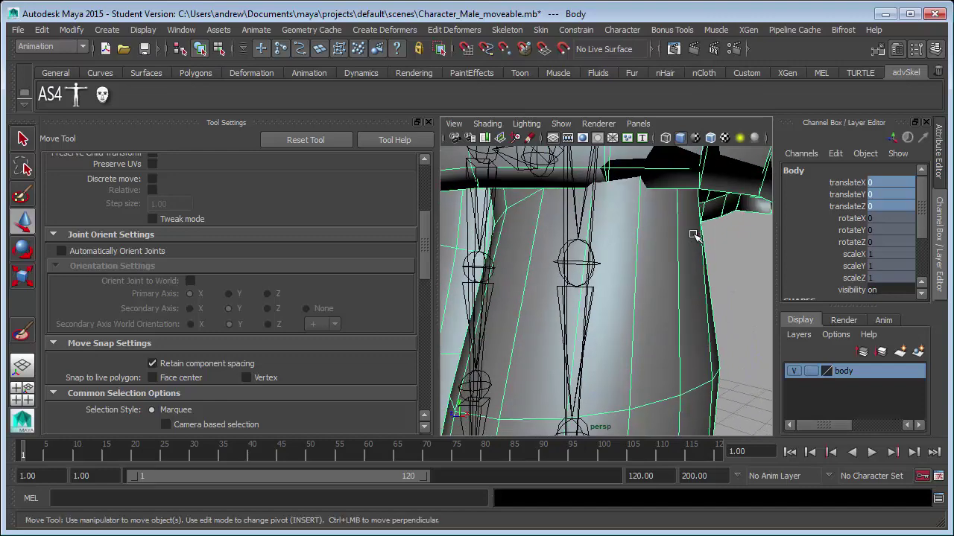
middle_click_drag(661, 216, 651, 289, "alt")
left_click_drag(651, 289, 734, 291, "alt")
right_click_drag(694, 330, 589, 330, "alt")
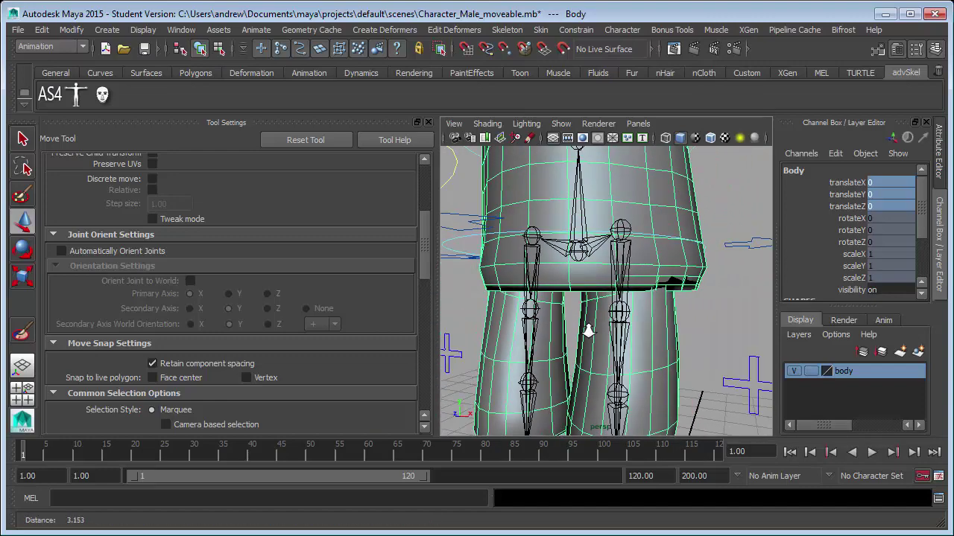
left_click_drag(611, 341, 583, 340, "alt")
left_click_drag(580, 278, 593, 295, "alt")
Pick vertices on the front of the shirt hem, grow the selection, and view the area from the front and side.
right_click_drag(594, 290, 587, 294)
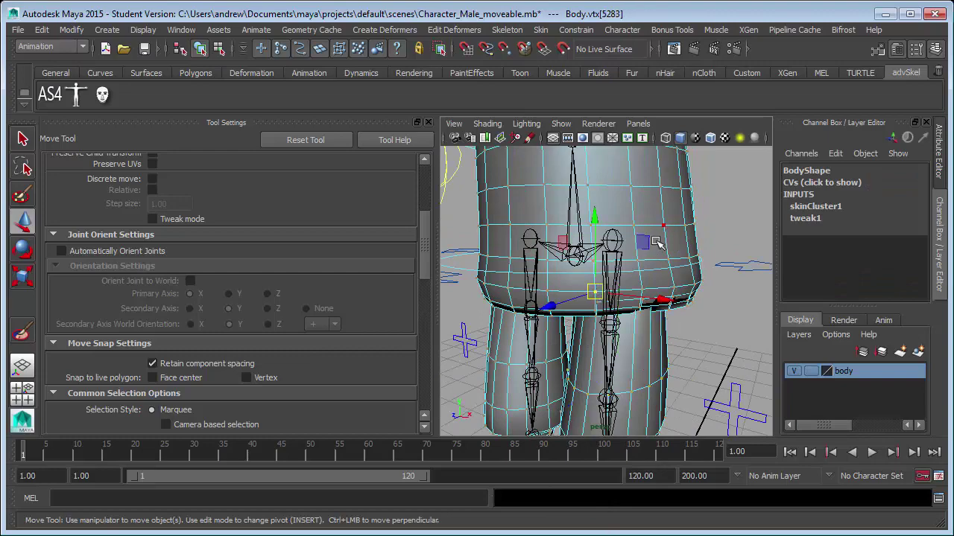
key("shift+period")
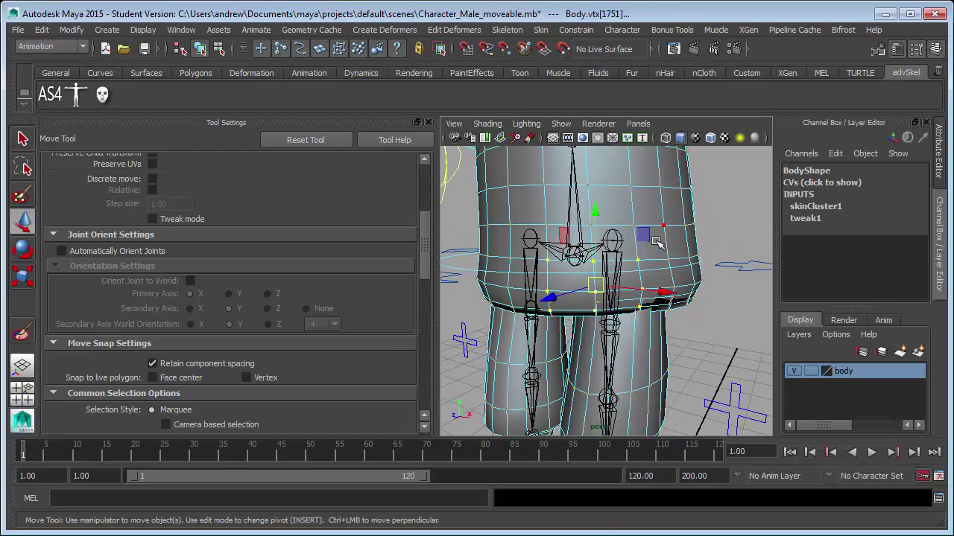
left_click_drag(663, 236, 679, 298, "alt")
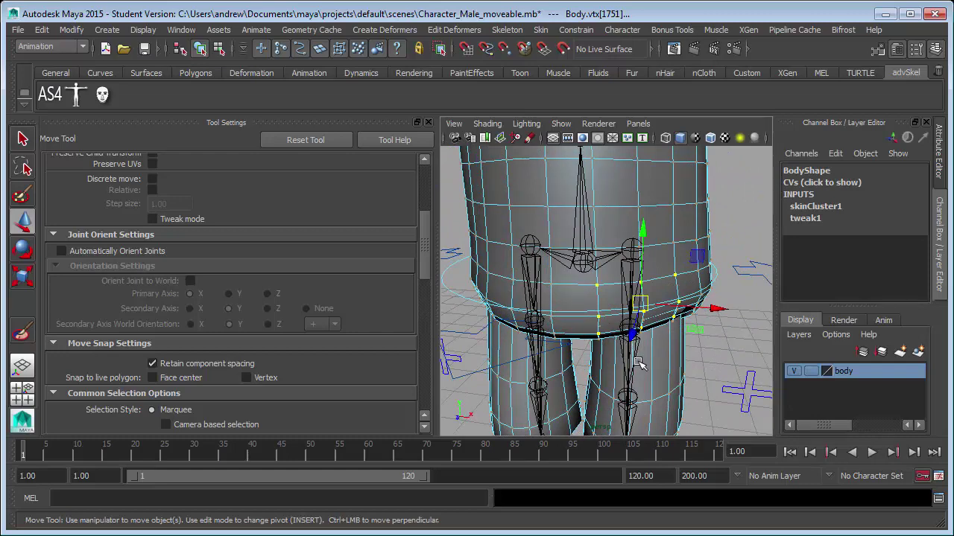
scroll(638, 365, "down", 3)
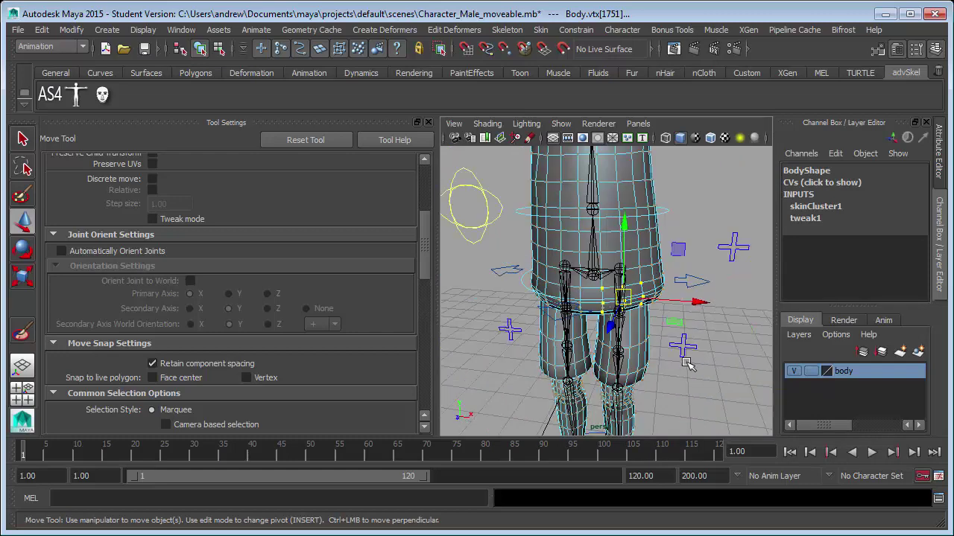
left_click_drag(687, 363, 594, 329, "alt")
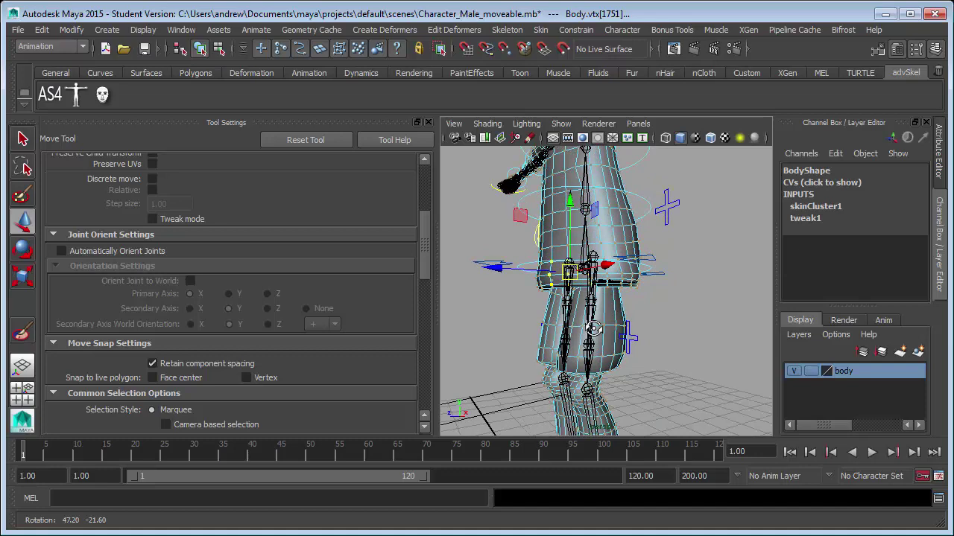
Swing the left foot's IK control backward and forward to check the hem deformation, and undo the moves.
left_click(721, 340)
scroll(688, 399, "down", 4)
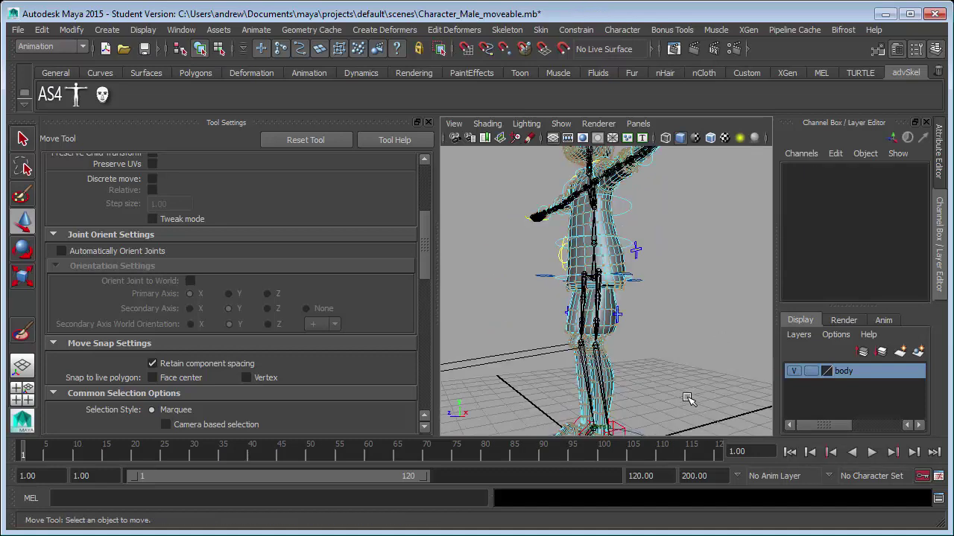
left_click(630, 428)
middle_click_drag(651, 405, 652, 380, "alt")
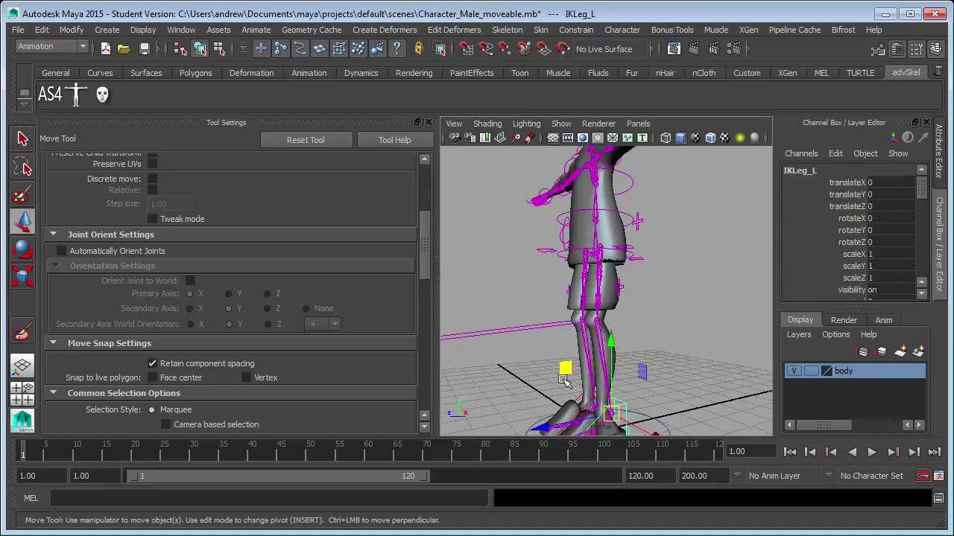
left_click_drag(565, 374, 566, 364)
middle_click_drag(566, 366, 689, 317)
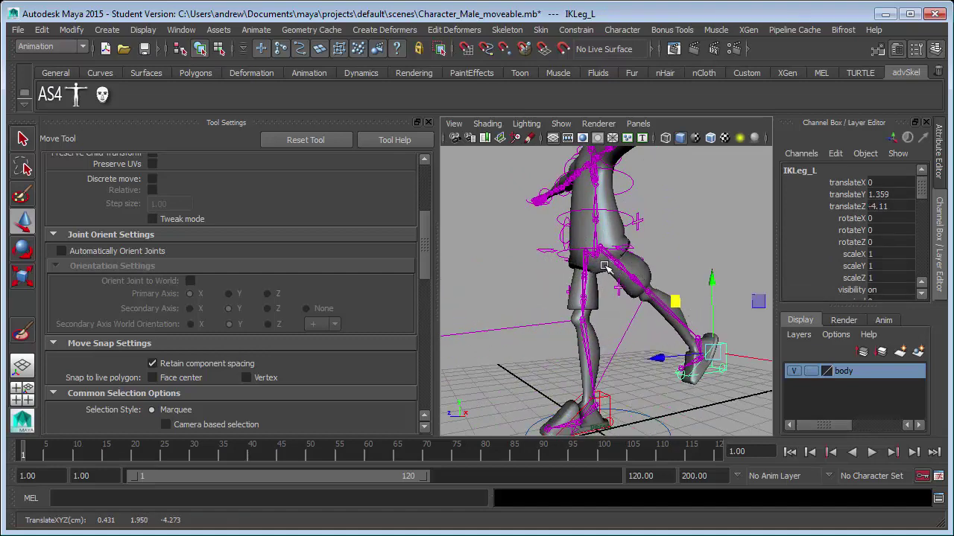
middle_click_drag(676, 303, 564, 292)
key("ctrl+z")
key("ctrl+z")
key("ctrl+z")
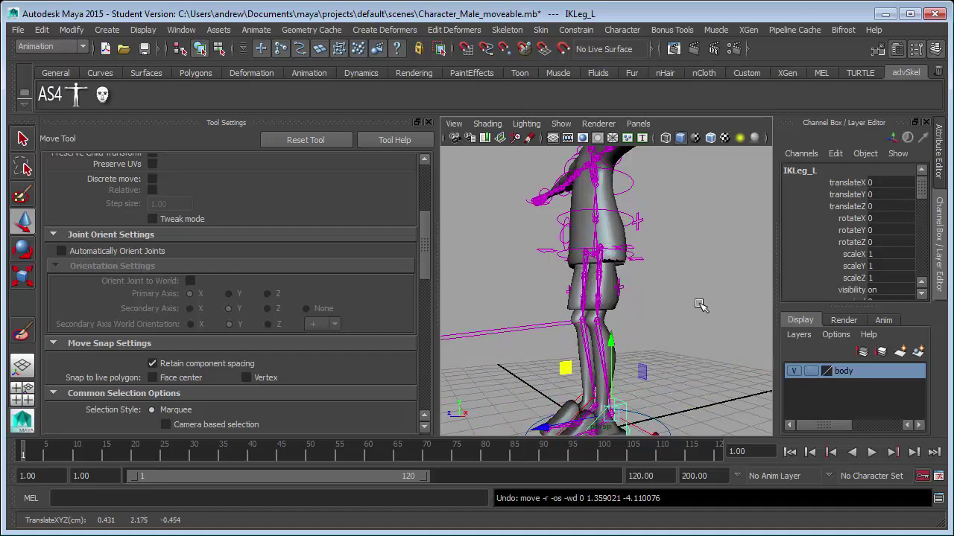
Select vertices on the front of the shirt hem above the left thigh and grow the selection.
left_click(610, 232)
right_click_drag(617, 234, 593, 234)
left_click_drag(691, 310, 705, 292, "alt")
right_click_drag(665, 301, 669, 320, "alt")
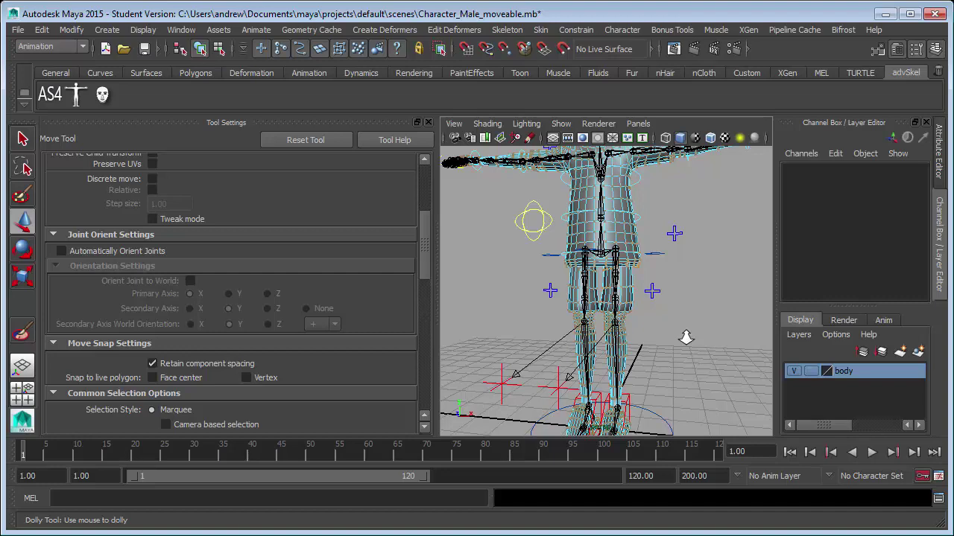
scroll(686, 337, "up", 4)
scroll(686, 338, "up", 4)
left_click_drag(599, 296, 734, 357, "alt")
left_click(598, 244)
key("shift+period")
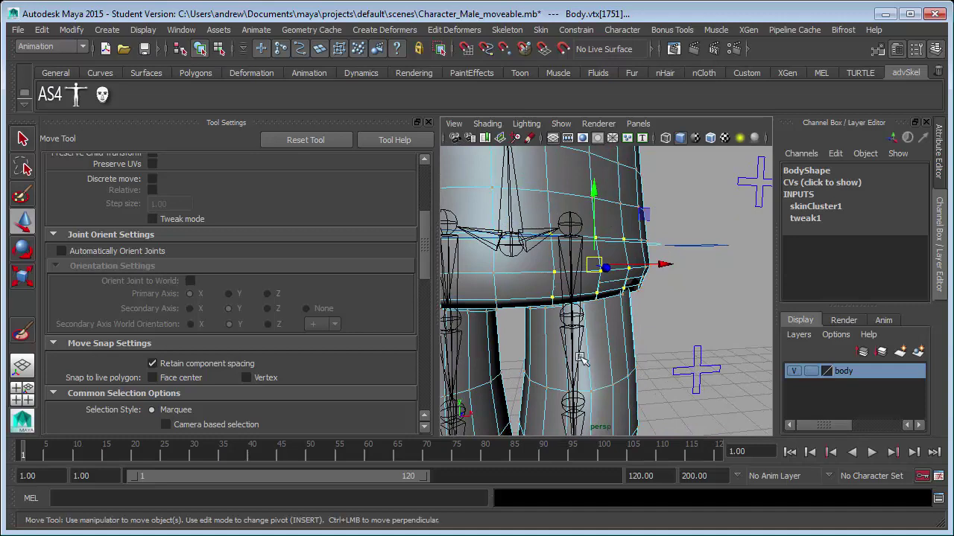
Flood the selected hem vertices' left hip weights with the Scale paint operation at a value of 0.9.
left_click(23, 335)
scroll(160, 339, "down", 3)
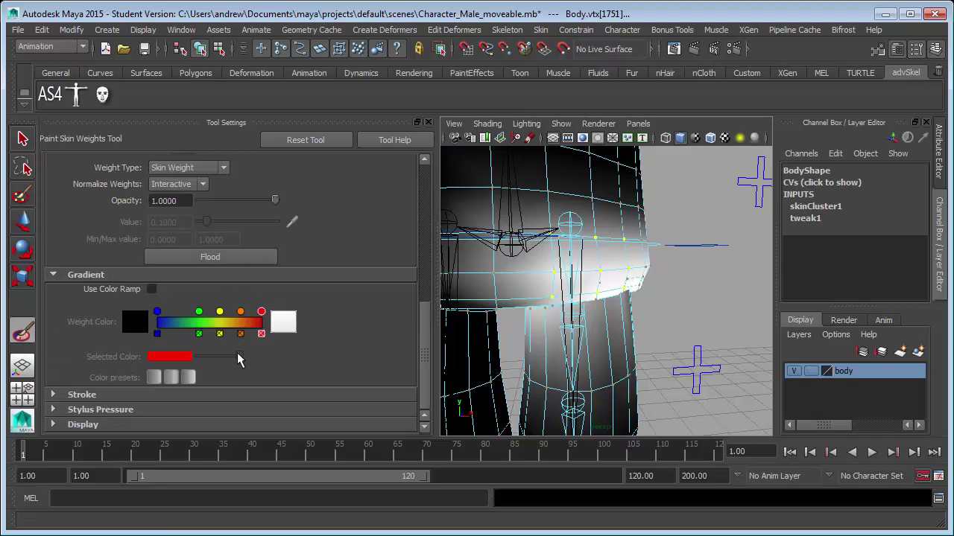
scroll(219, 328, "up", 3)
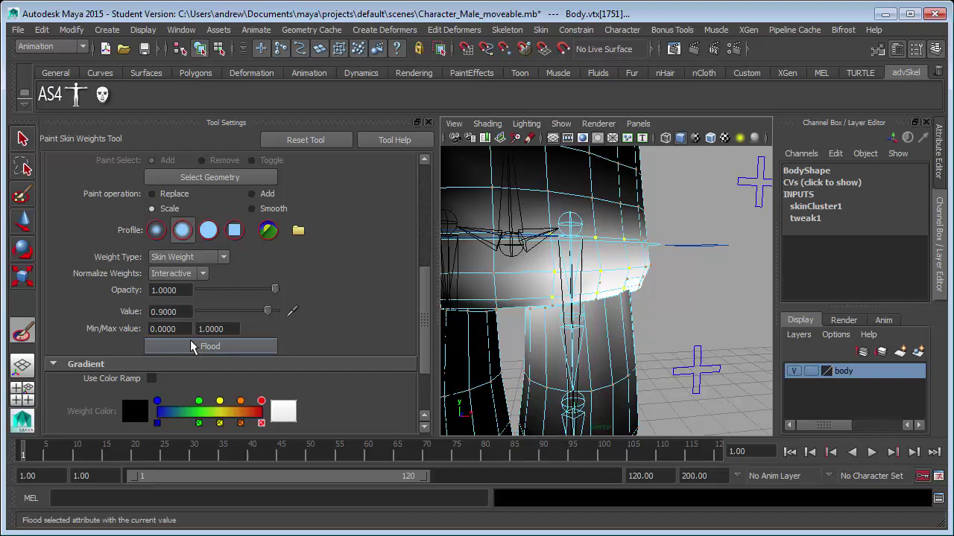
left_click(192, 344)
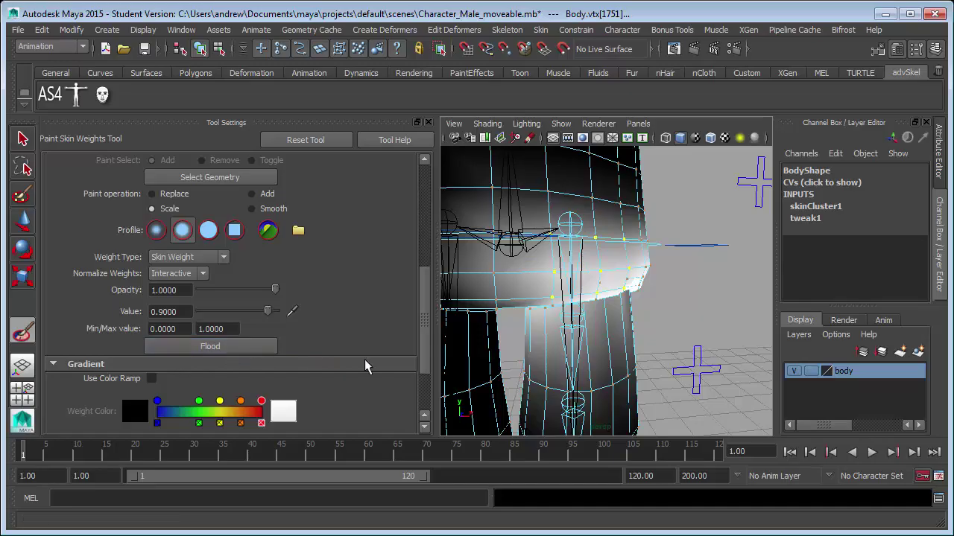
Inspect the inner side of the left shirt hem and thigh up close, and leave the Paint Skin Weights Tool.
mouse_move(593, 339)
left_mouse_down("alt")
mouse_move(486, 325)
mouse_move(724, 325)
mouse_move(713, 348)
mouse_move(699, 334)
left_mouse_up("alt")
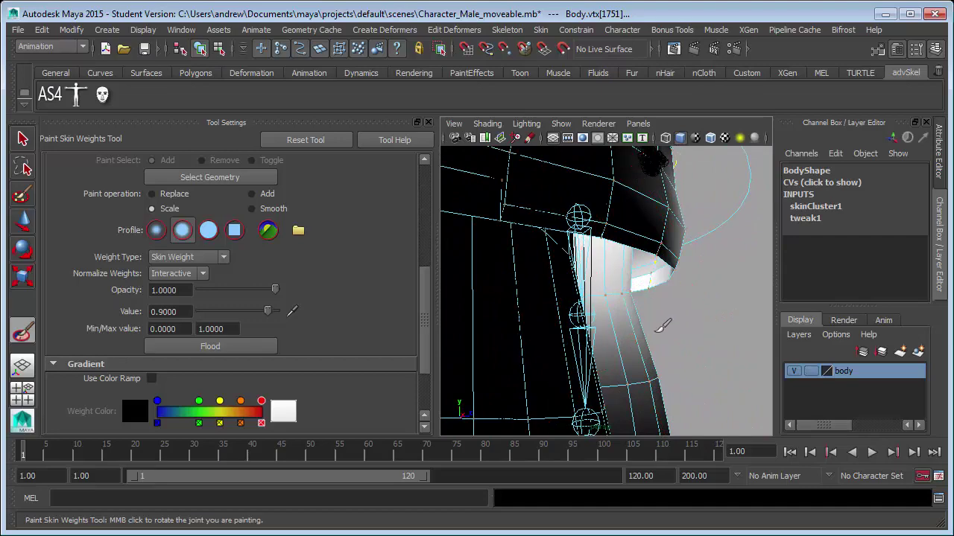
scroll(658, 330, "up", 3)
scroll(723, 334, "down", 2)
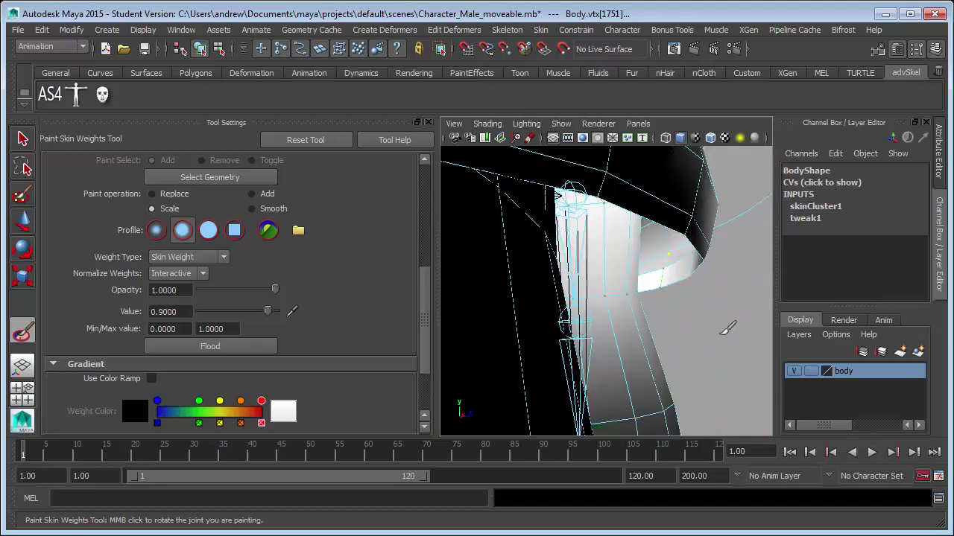
mouse_move(727, 327)
left_mouse_down("alt")
mouse_move(592, 345)
mouse_move(589, 313)
mouse_move(681, 315)
mouse_move(681, 334)
mouse_move(699, 335)
mouse_move(716, 321)
mouse_move(760, 319)
left_mouse_up("alt")
key("q")
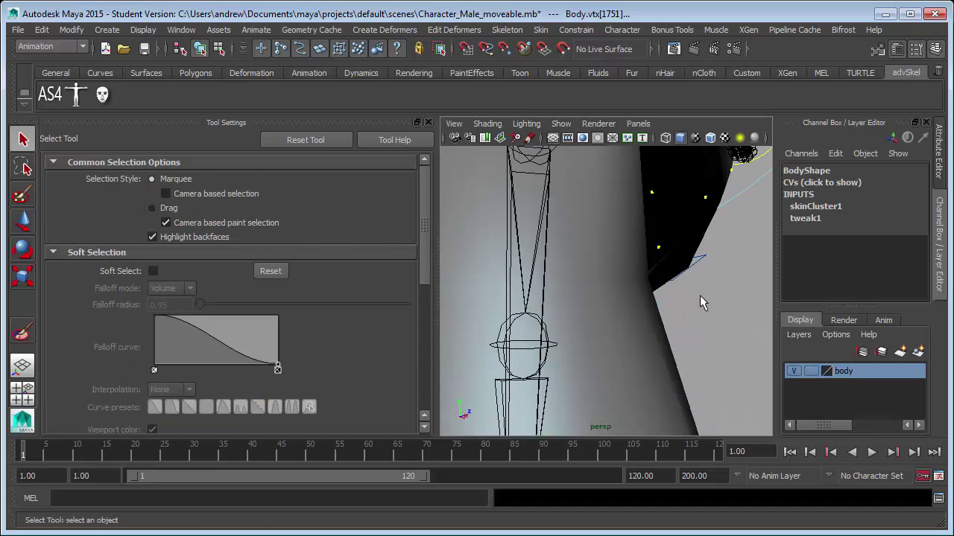
Select vertices around the left shirt hem, checking them in wireframe, and flood their left hip weights with Scale at 0.9.
right_click_drag(685, 248, 630, 254)
left_click_drag(674, 282, 575, 281, "alt")
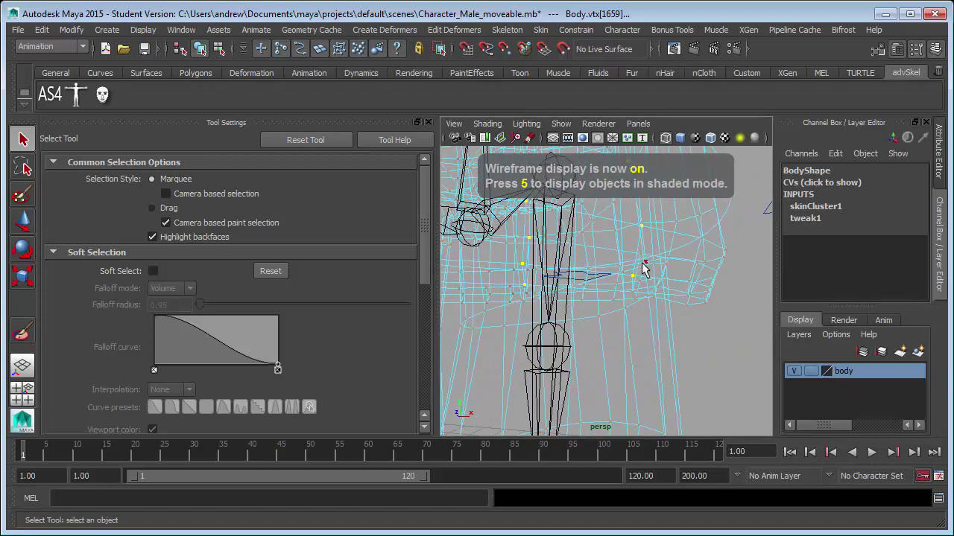
mouse_move(652, 303)
left_mouse_down("alt")
mouse_move(706, 298)
mouse_move(659, 291)
left_mouse_up("alt")
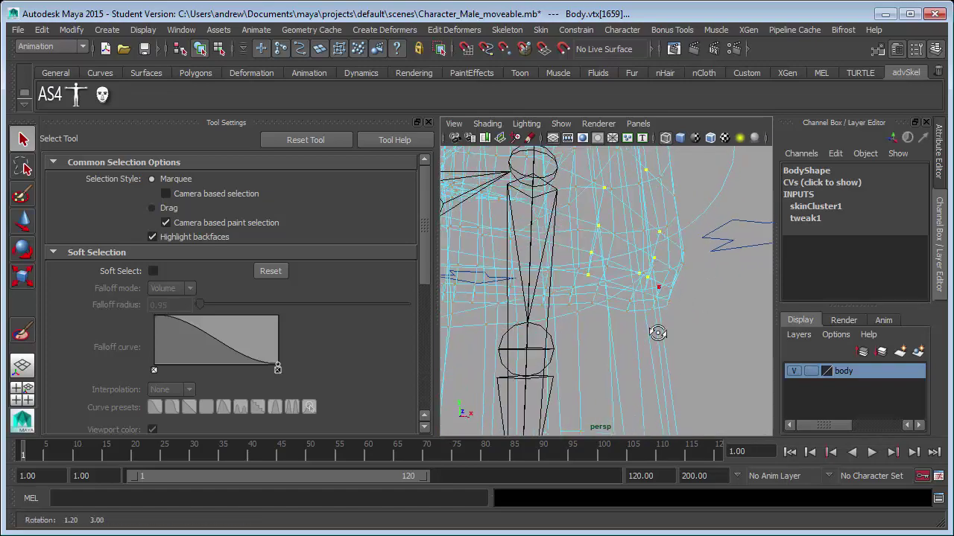
mouse_move(658, 333)
left_mouse_down("alt")
mouse_move(608, 340)
mouse_move(628, 317)
mouse_move(679, 335)
mouse_move(618, 341)
mouse_move(697, 295)
mouse_move(632, 326)
mouse_move(675, 329)
mouse_move(613, 335)
mouse_move(653, 334)
mouse_move(646, 341)
mouse_move(680, 359)
mouse_move(615, 358)
mouse_move(669, 351)
mouse_move(660, 347)
left_mouse_up("alt")
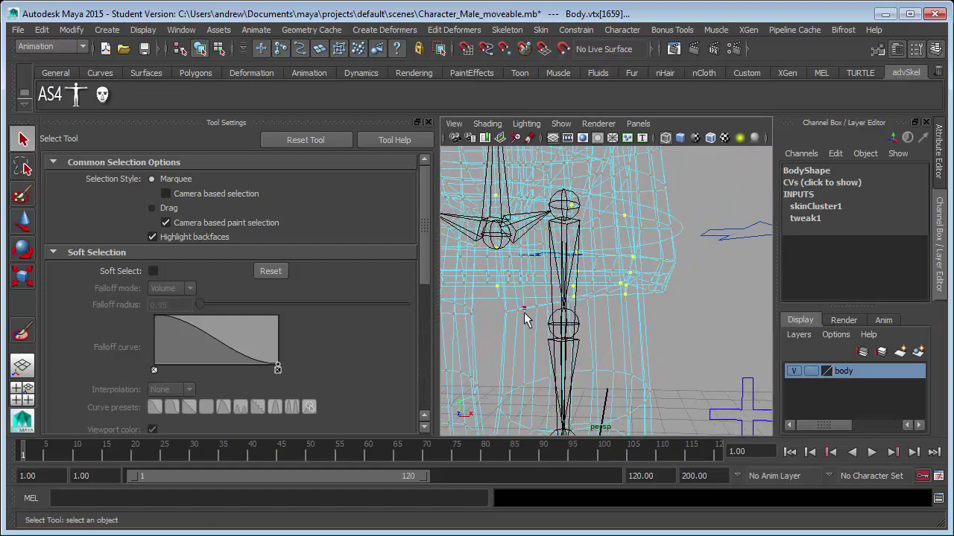
left_click_drag(484, 333, 488, 313, "alt")
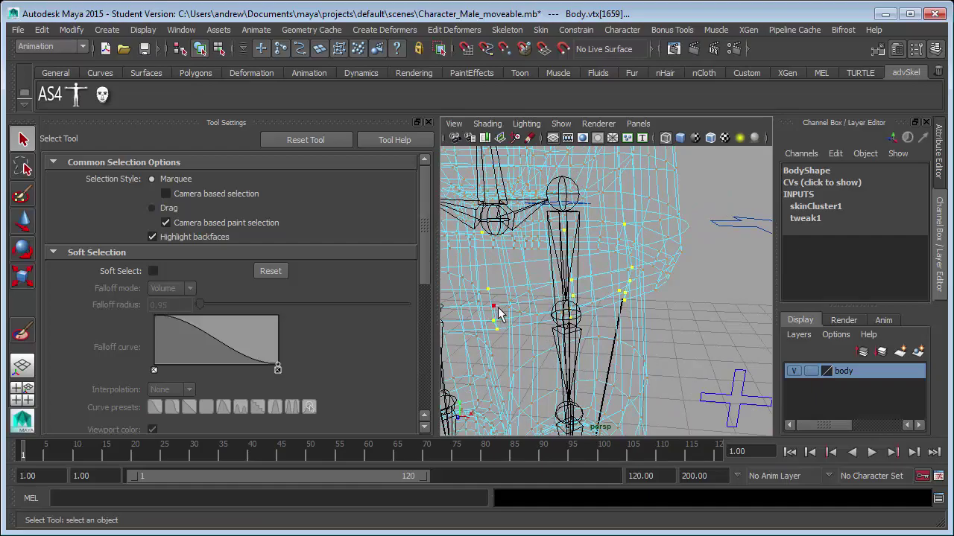
left_click_drag(497, 313, 666, 335, "alt")
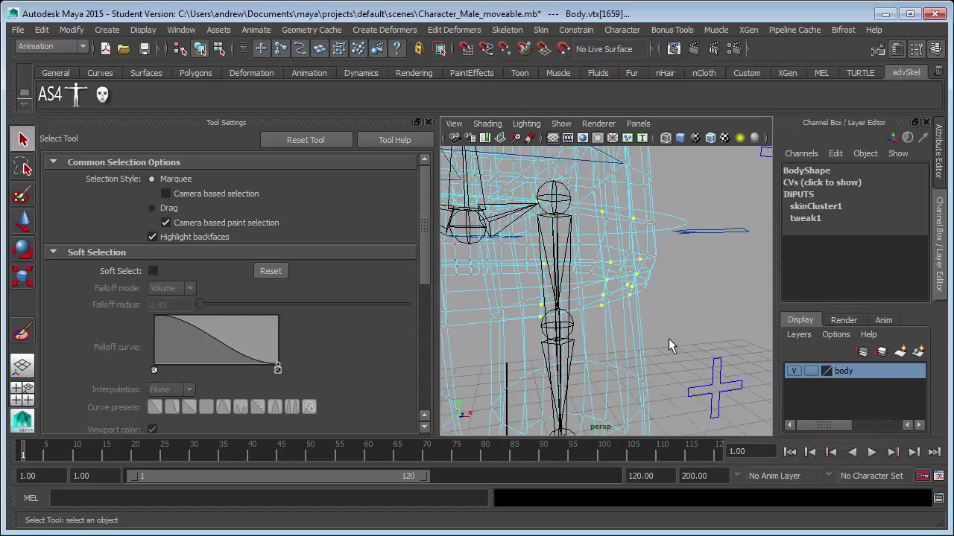
key("5")
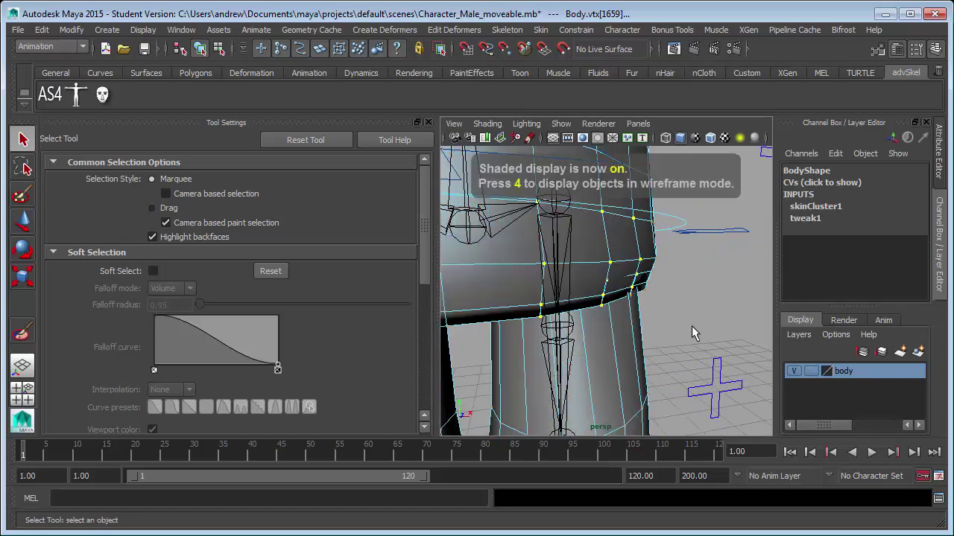
left_click(22, 336)
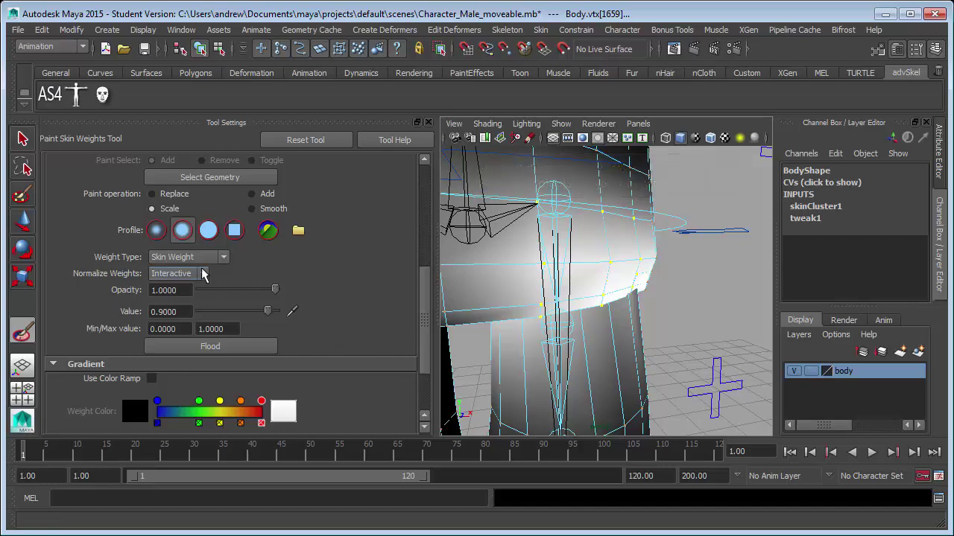
left_click(205, 348)
Lift the left foot's IK control to check how the shirt hem and thigh deform, and undo the moves.
scroll(678, 349, "down", 5)
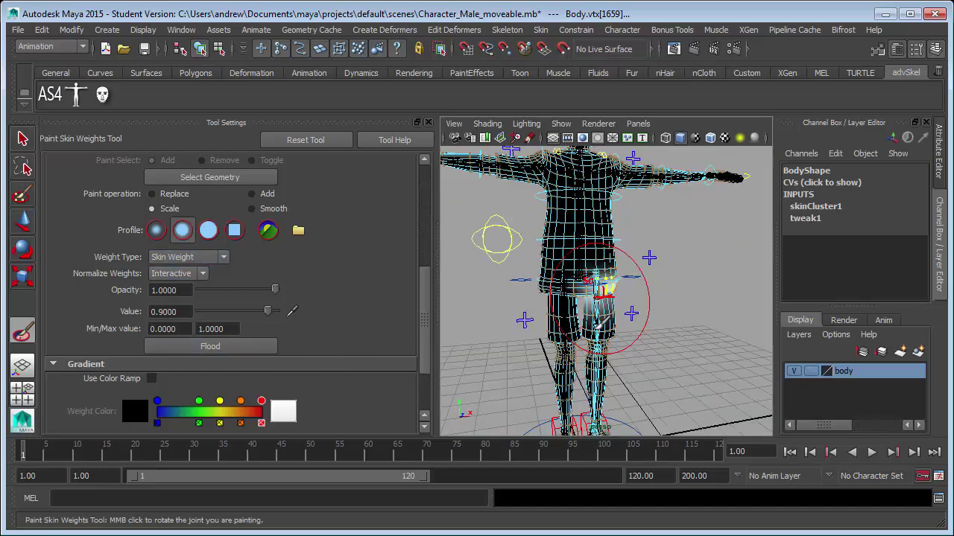
key("q")
left_click(676, 386)
mouse_move(676, 386)
left_mouse_down("alt")
mouse_move(605, 386)
mouse_move(600, 409)
mouse_move(526, 356)
mouse_move(568, 384)
mouse_move(677, 351)
left_mouse_up("alt")
left_click(623, 404)
key("w")
key("ctrl+z")
key("ctrl+z")
key("ctrl+z")
key("ctrl+z")
key("ctrl+z")
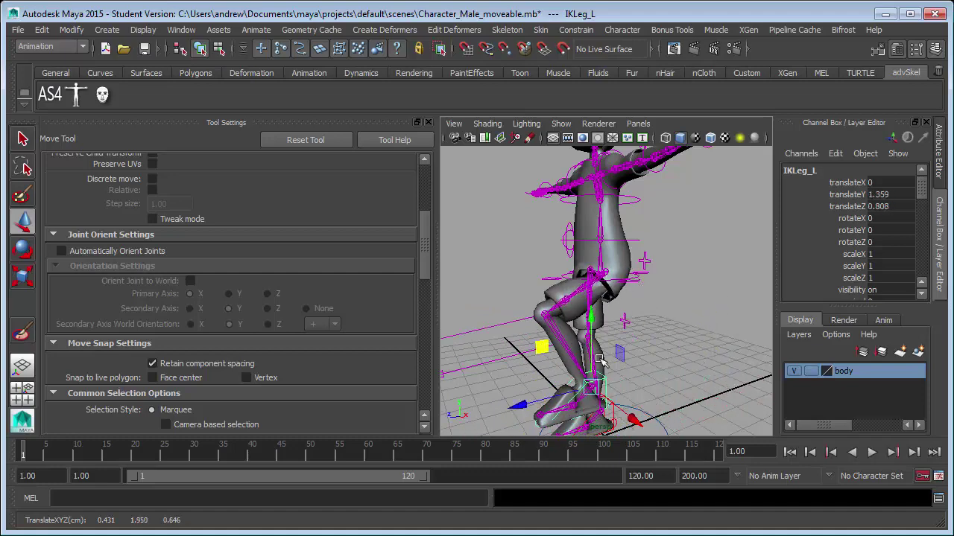
key("ctrl+z")
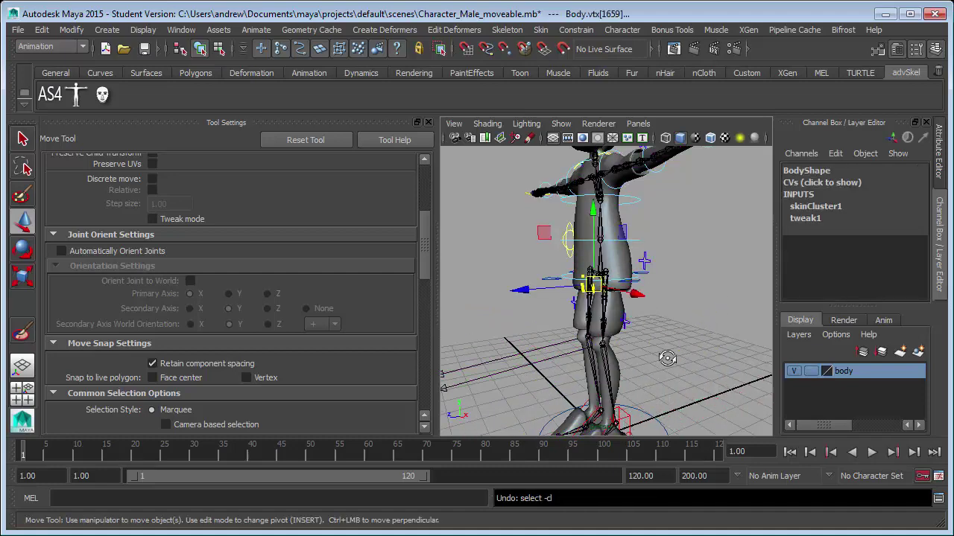
Flood the selected hem vertices' left hip weights again with Scale at 0.9 and leave the Paint Skin Weights Tool.
left_click_drag(667, 359, 606, 368, "alt")
left_click(22, 333)
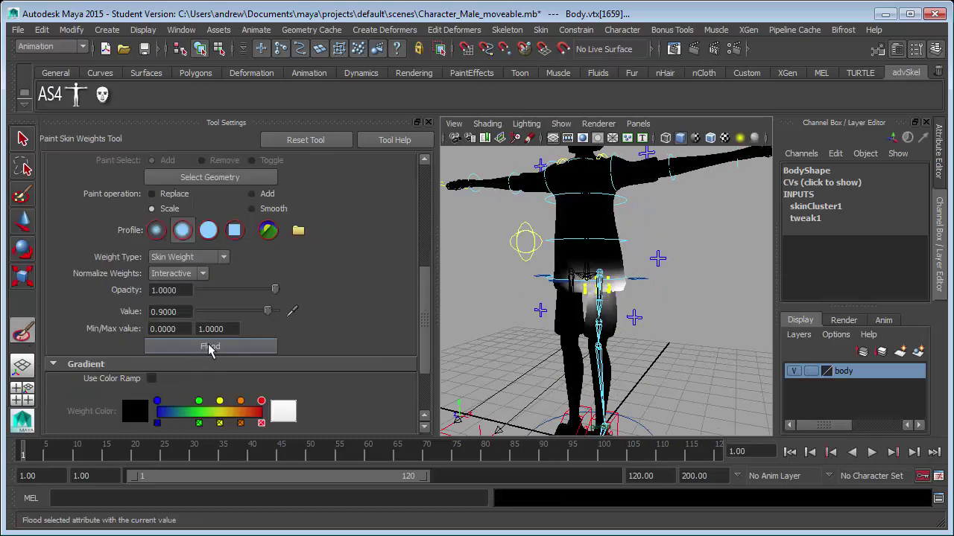
left_click_drag(559, 339, 447, 365, "alt")
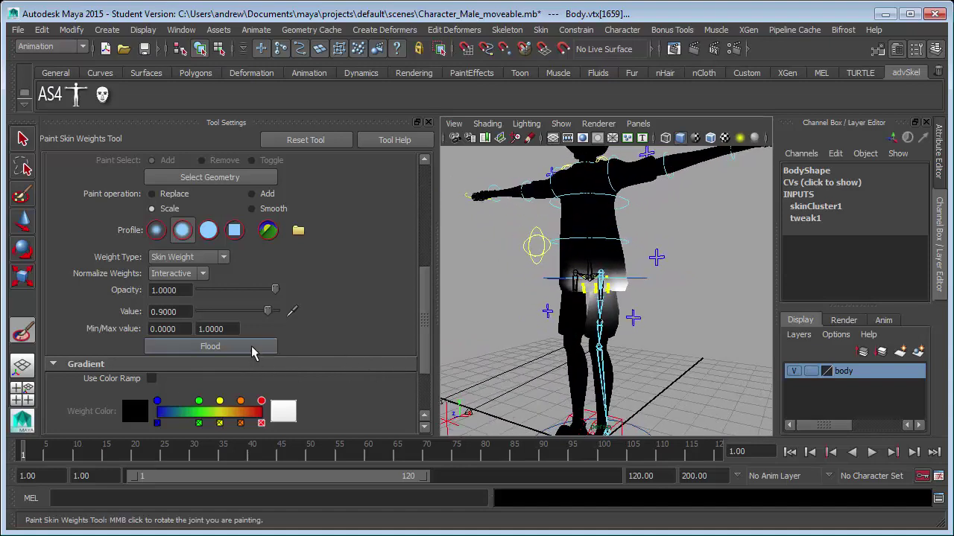
key("q")
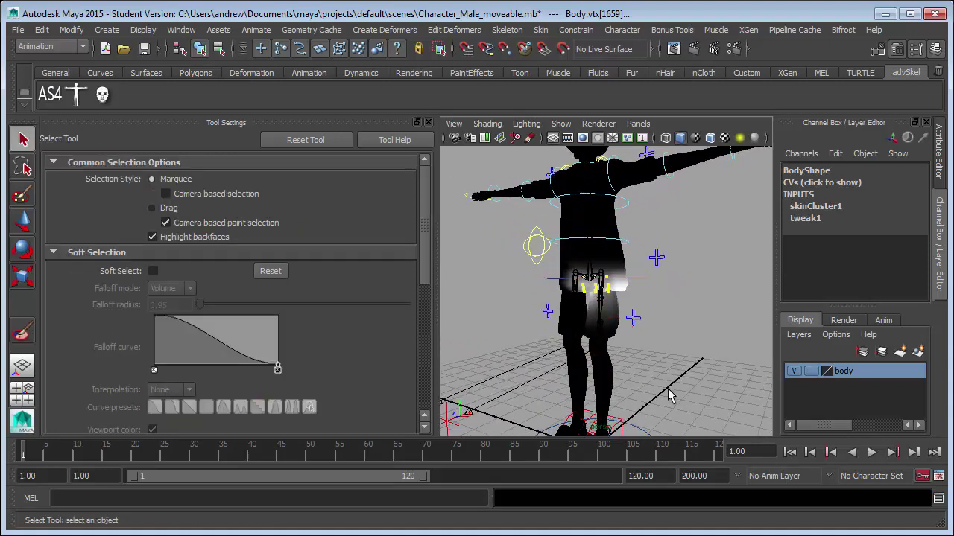
Swing the left foot's IK control up and backward to recheck the hem deformation, and undo the moves.
left_click(672, 394)
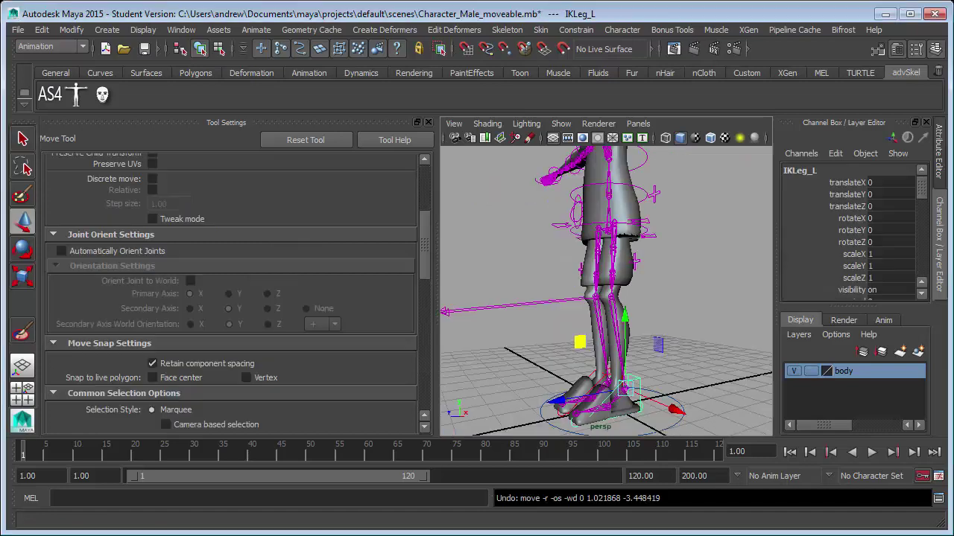
left_click_drag(701, 387, 725, 387, "alt")
left_click_drag(593, 356, 708, 303)
key("ctrl+z")
key("ctrl+z")
key("ctrl+z")
Scale down the selected hem vertices' left hip weights with one more flood at 0.9, and leave the painting tool.
left_click(23, 336)
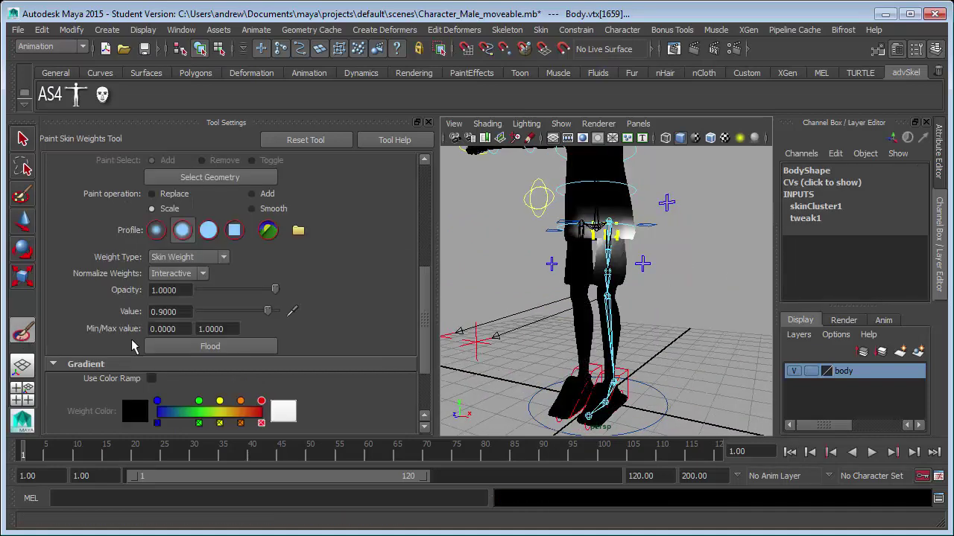
left_click(229, 348)
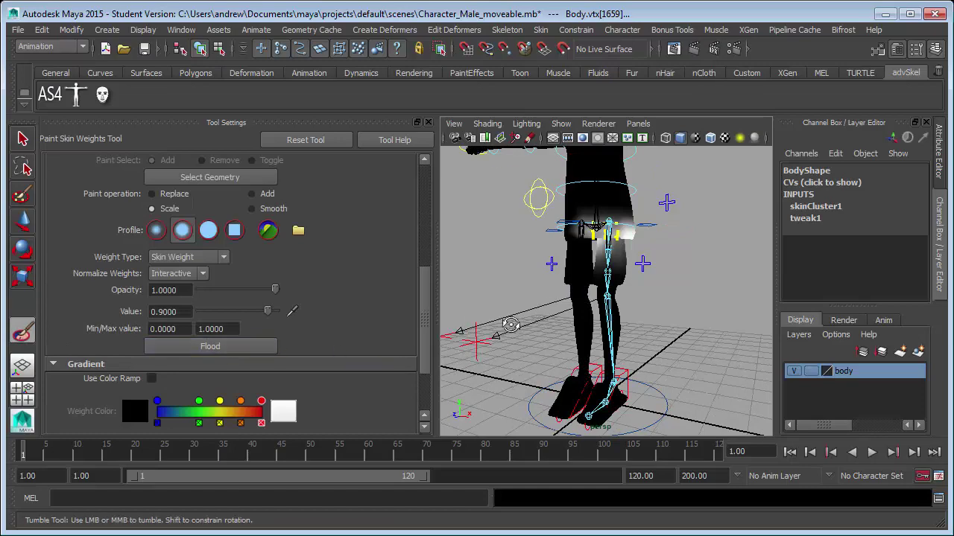
left_click_drag(507, 323, 480, 339, "alt")
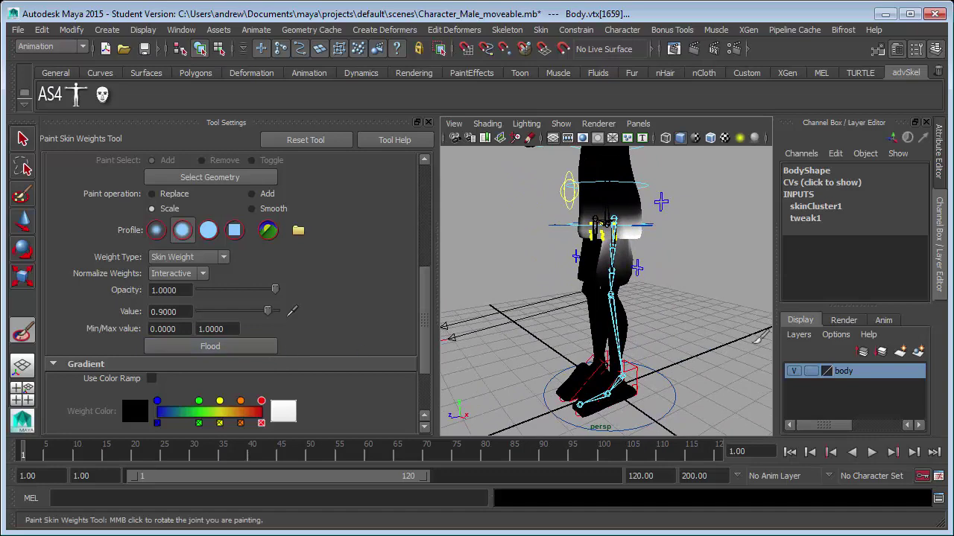
key("q")
Move the left foot's IK control to test the rescaled hem, undo the move, and clear the selection.
left_click(626, 376)
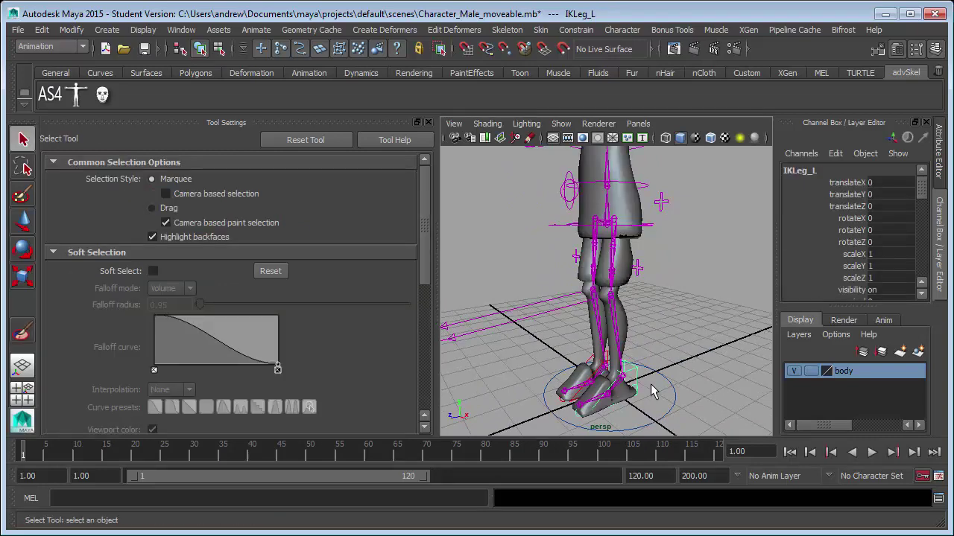
key("w")
left_click_drag(578, 341, 690, 347)
key("ctrl+z")
left_click(714, 277)
Try to run Mirror Joint on the selected body mesh.
left_click_drag(639, 273, 680, 279, "alt")
left_click(630, 209)
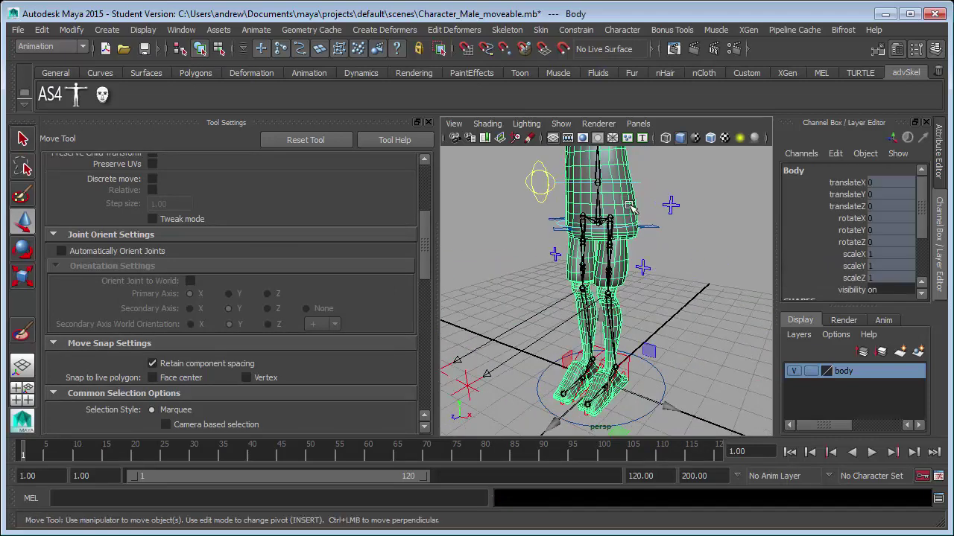
right_click_drag(620, 280, 663, 282, "alt")
left_click_drag(663, 281, 688, 286, "alt")
middle_click_drag(688, 285, 688, 326, "alt")
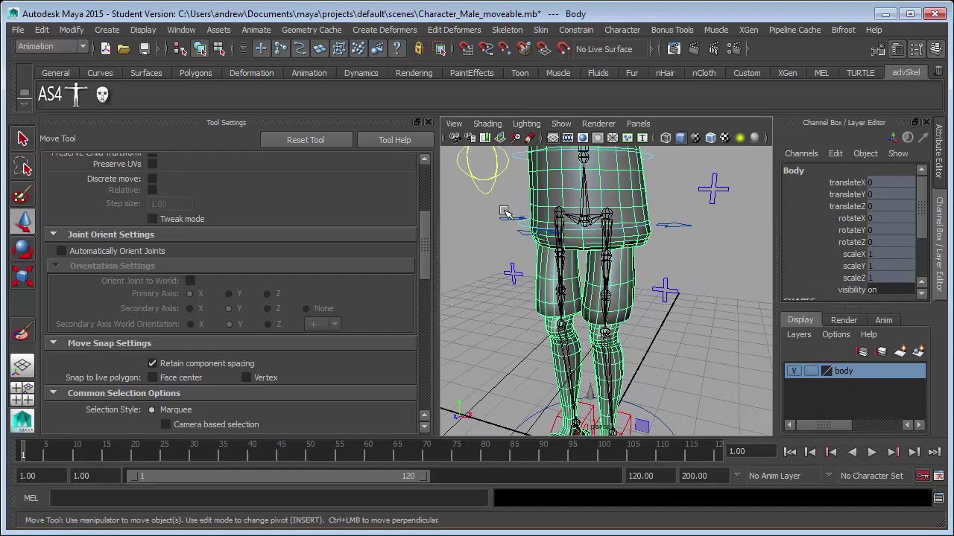
left_click(507, 30)
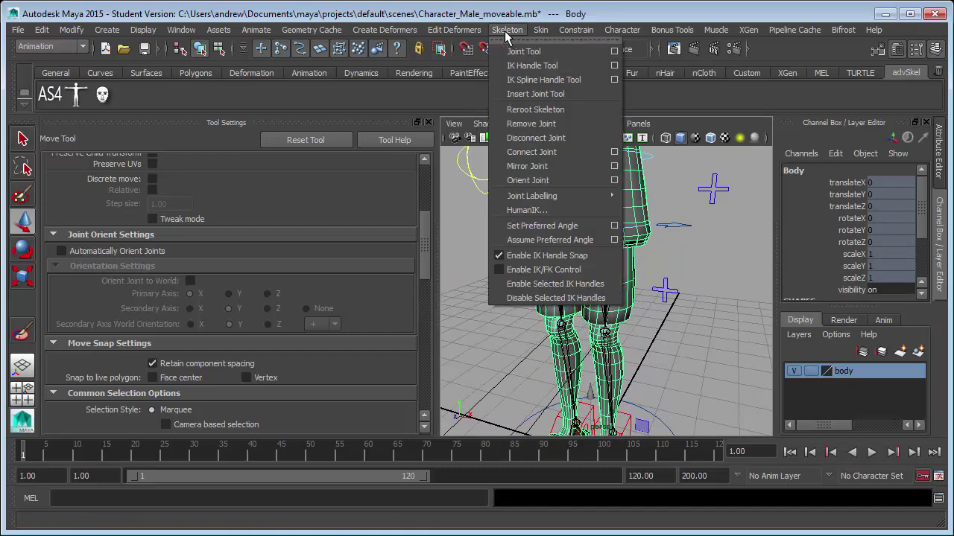
left_click(578, 167)
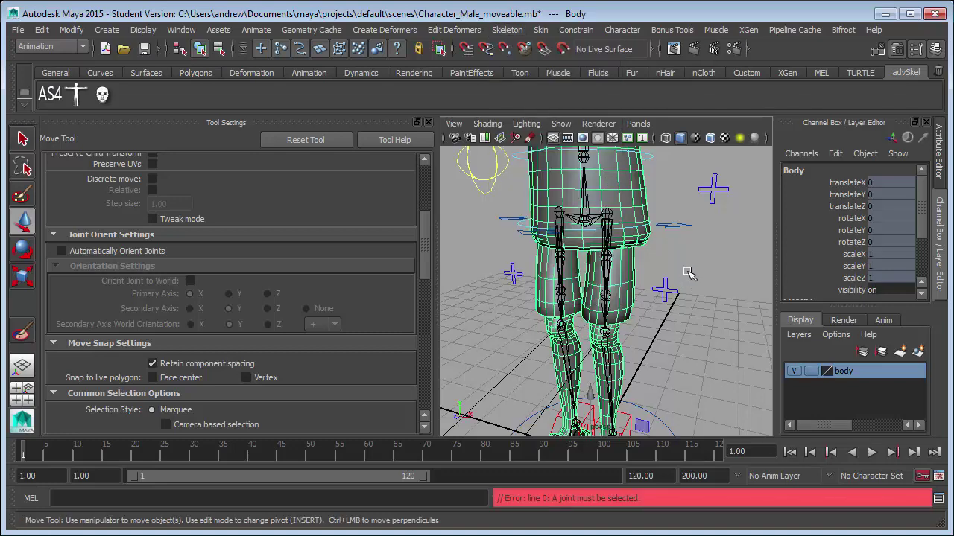
left_click(687, 273)
Select the body mesh and mirror its skin weights to the opposite side with Mirror Skin Weights.
left_click(646, 195)
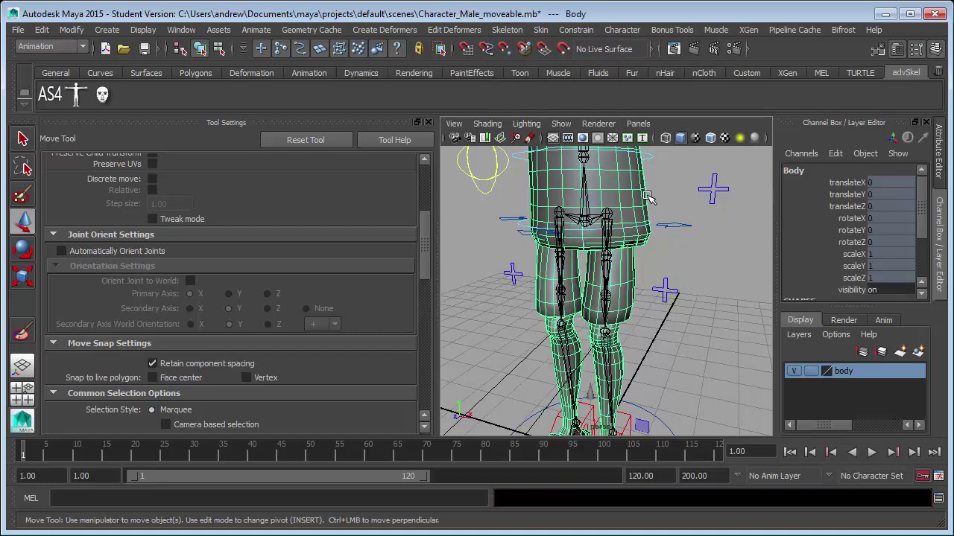
left_click(505, 31)
mouse_move(540, 34)
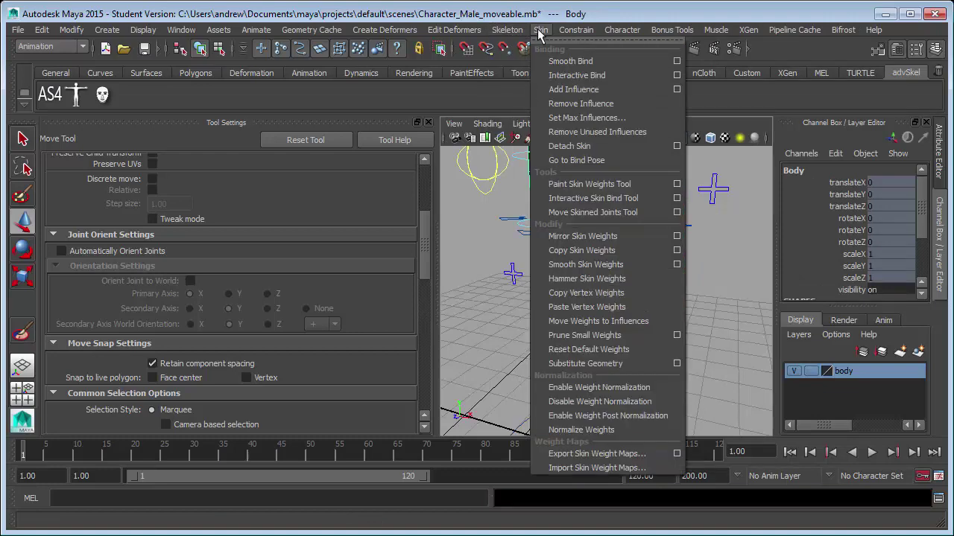
left_click(581, 236)
left_click(667, 359)
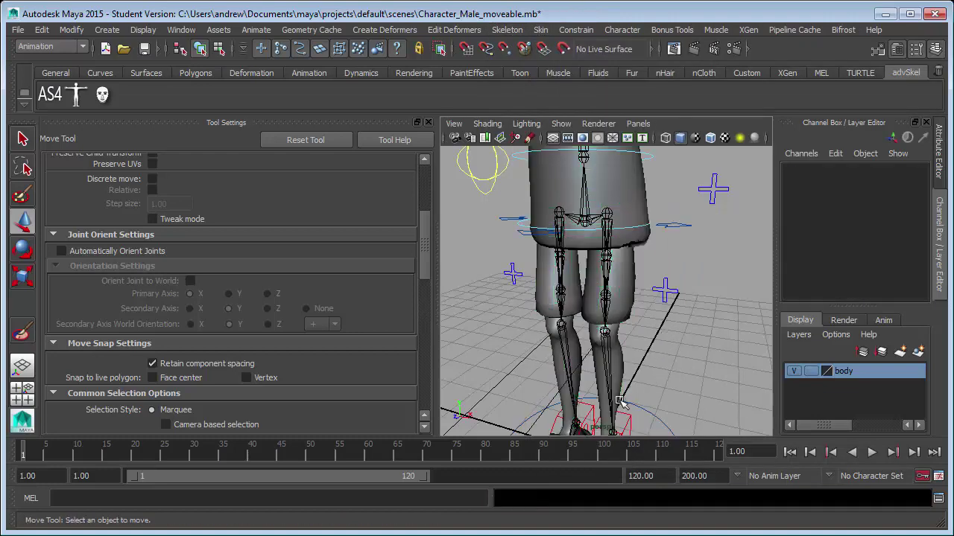
Move the left foot's IK control to check the leg and hem after mirroring the weights, and undo the moves.
scroll(626, 396, "down", 5)
left_click(616, 349)
scroll(628, 360, "up", 4)
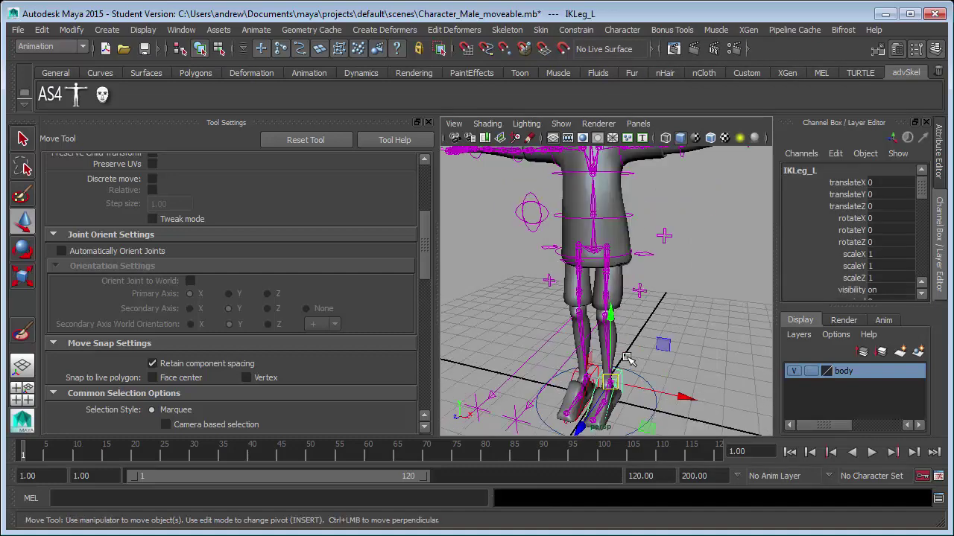
left_click_drag(697, 311, 633, 307, "alt")
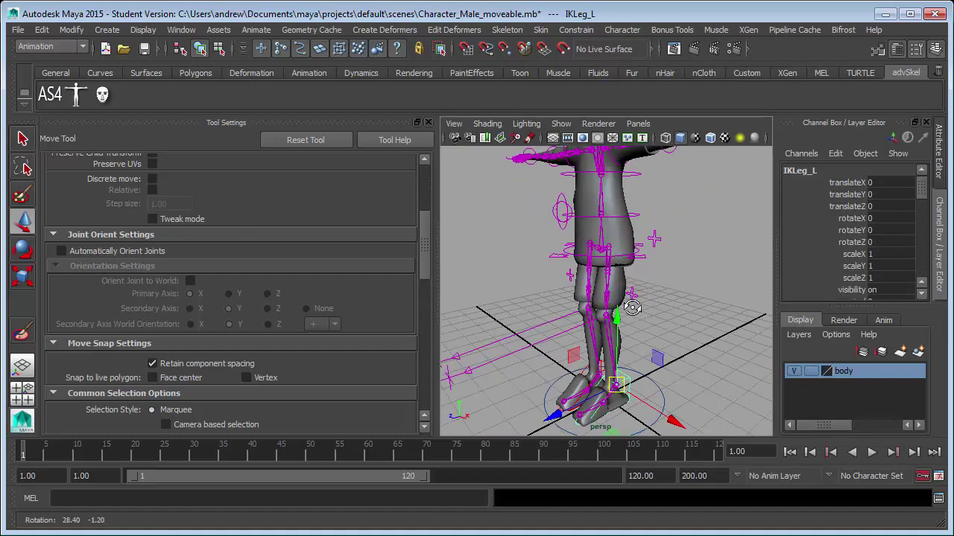
left_click_drag(601, 378, 633, 297)
key("ctrl+z")
key("ctrl+z")
key("ctrl+z")
key("ctrl+z")
Move the right foot's IK control to check the mirrored hem deformation, undo the move, and clear the selection.
left_click(567, 401)
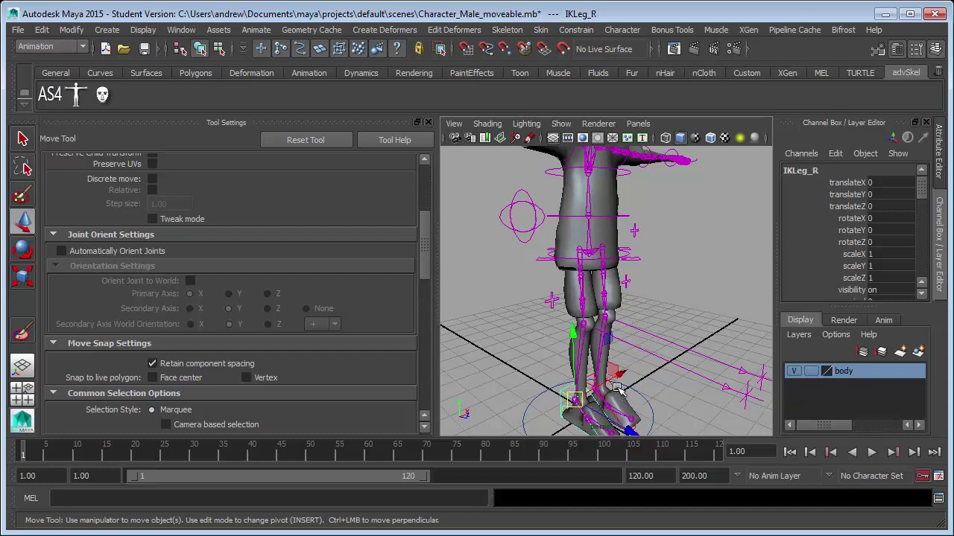
left_click_drag(617, 387, 580, 353)
key("ctrl+z")
left_click(698, 288)
Flood the body mesh's left hip (Hip_L) weights with the Smooth paint operation at an opacity of 1.
left_click_drag(697, 288, 611, 279, "alt")
right_click_drag(611, 279, 681, 279, "alt")
left_click_drag(647, 281, 632, 289, "alt")
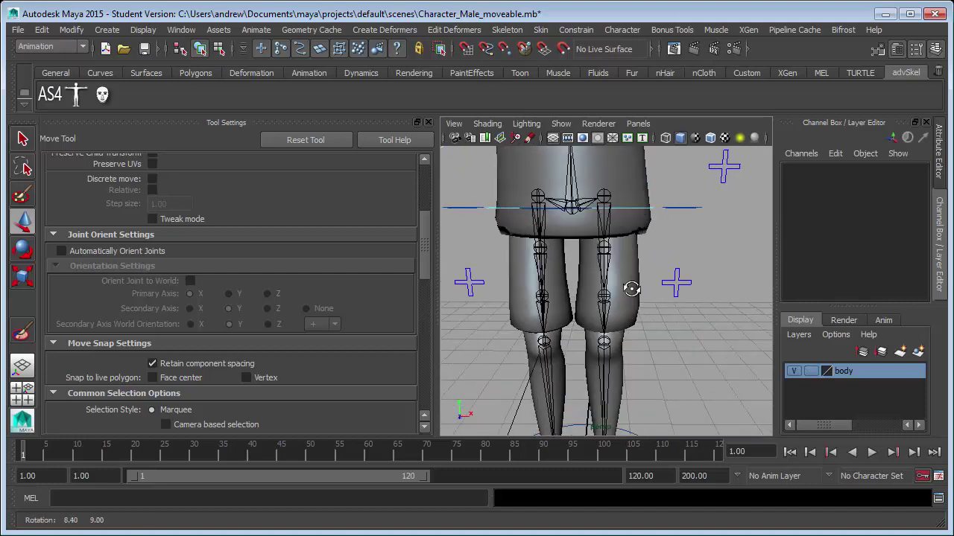
left_click(638, 237)
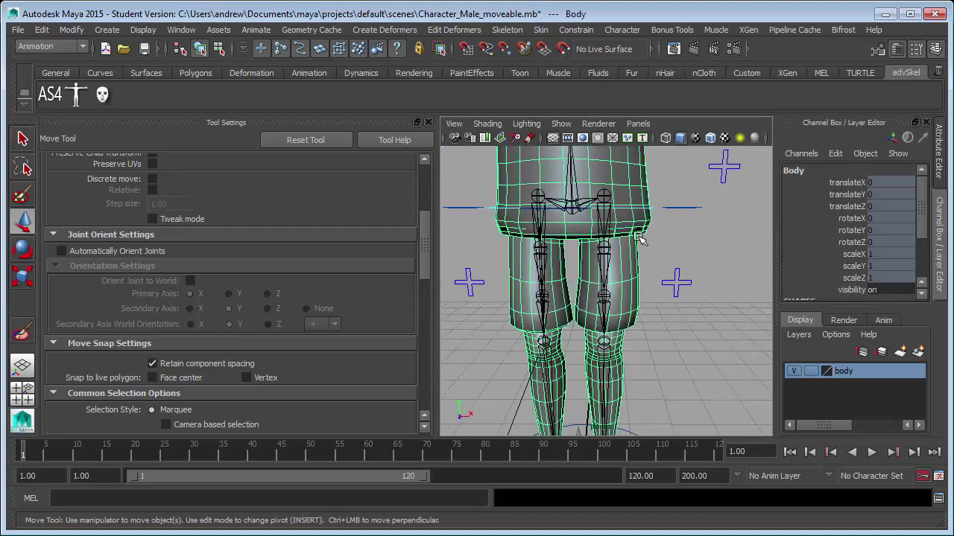
left_click(21, 332)
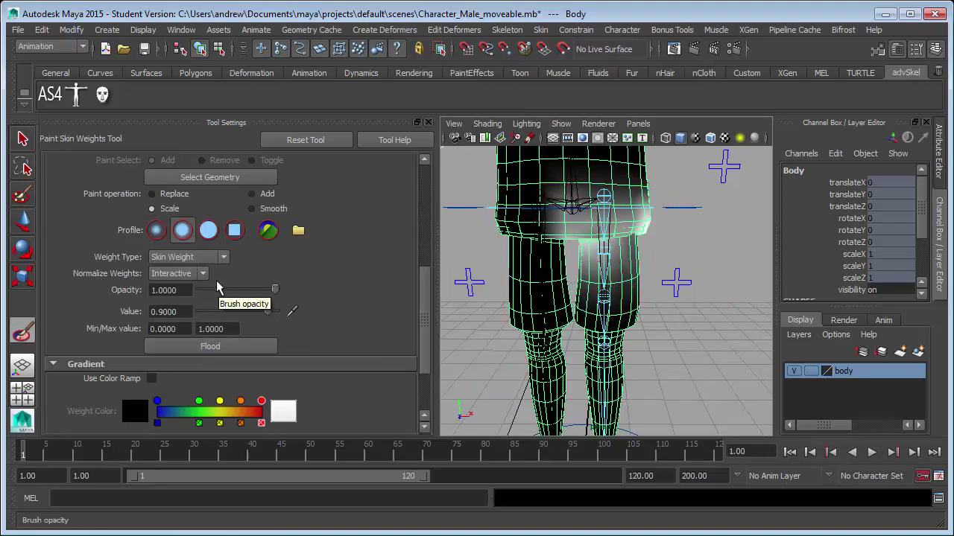
scroll(205, 296, "down", 1)
scroll(253, 301, "up", 1)
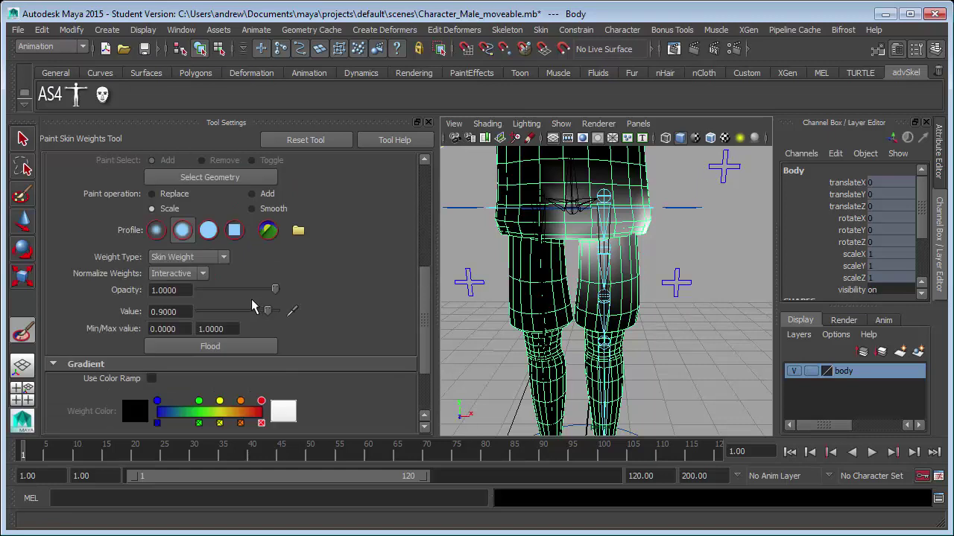
left_click(251, 209)
left_click(250, 346)
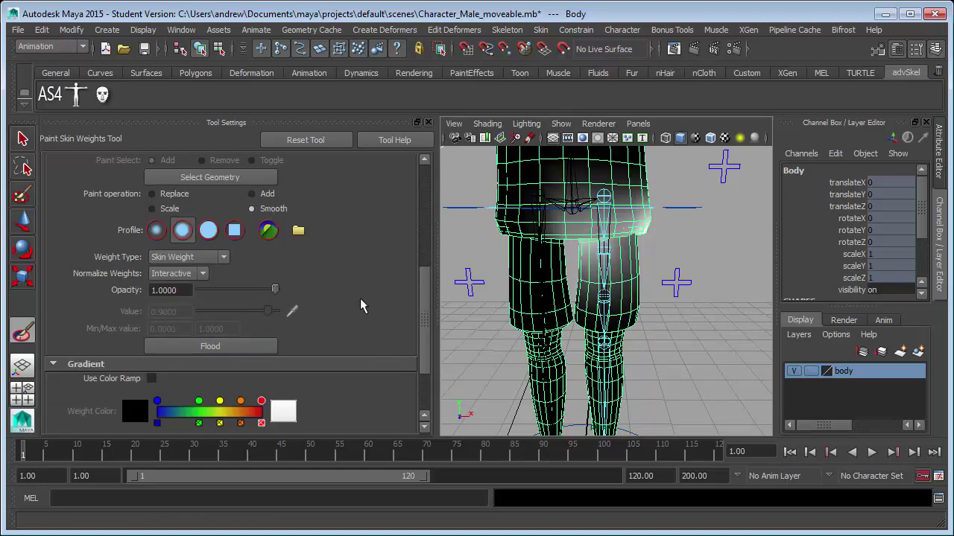
Choose the right hip joint, Hip_R, as the influence for smoothing the body mesh's weights.
scroll(360, 298, "up", 5)
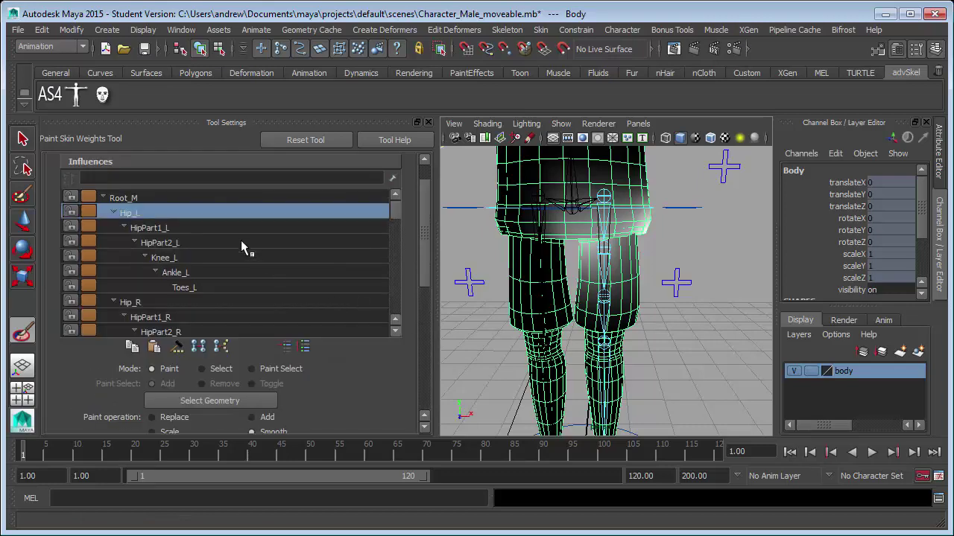
left_click(213, 303)
scroll(213, 387, "down", 4)
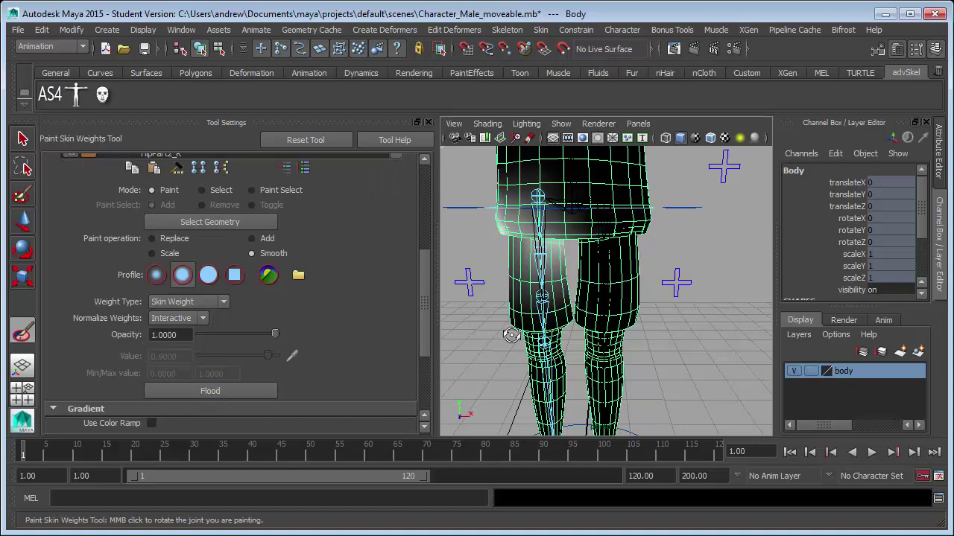
Clear the body selection, move the left foot's IK control up and forward to check the smoothed hem, and undo the move.
left_click_drag(704, 337, 747, 337, "alt")
key("q")
left_click(717, 358)
scroll(681, 337, "down", 6)
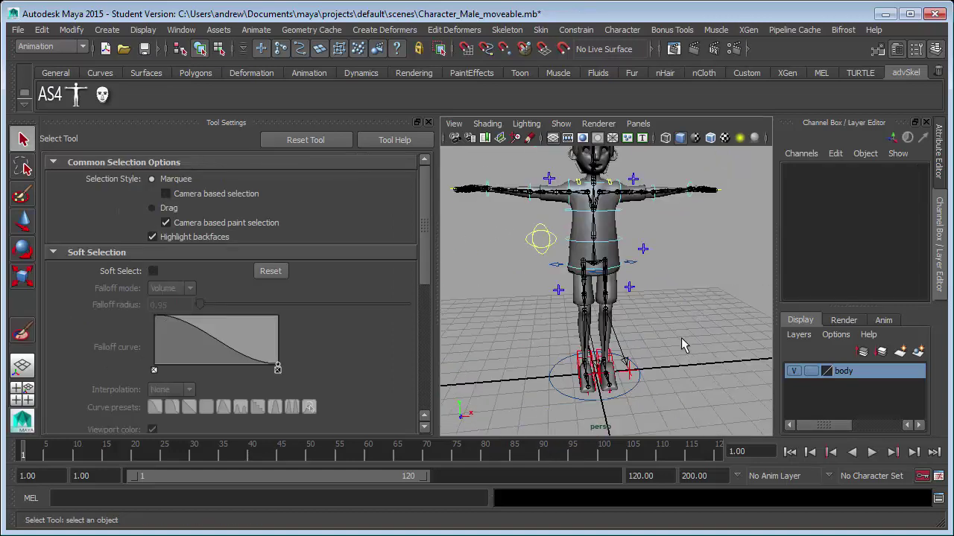
mouse_move(681, 337)
left_mouse_down("alt")
mouse_move(613, 357)
mouse_move(604, 322)
mouse_move(598, 334)
mouse_move(632, 292)
mouse_move(575, 317)
mouse_move(575, 302)
mouse_move(651, 310)
mouse_move(715, 296)
mouse_move(643, 305)
left_mouse_up("alt")
left_click(623, 363)
key("w")
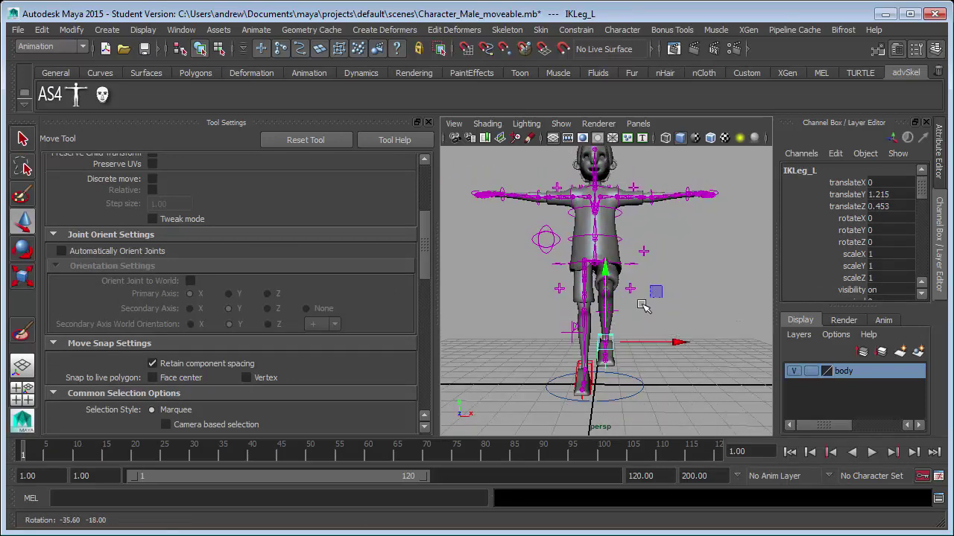
right_click_drag(643, 305, 820, 311, "alt")
left_click_drag(719, 296, 670, 332, "alt")
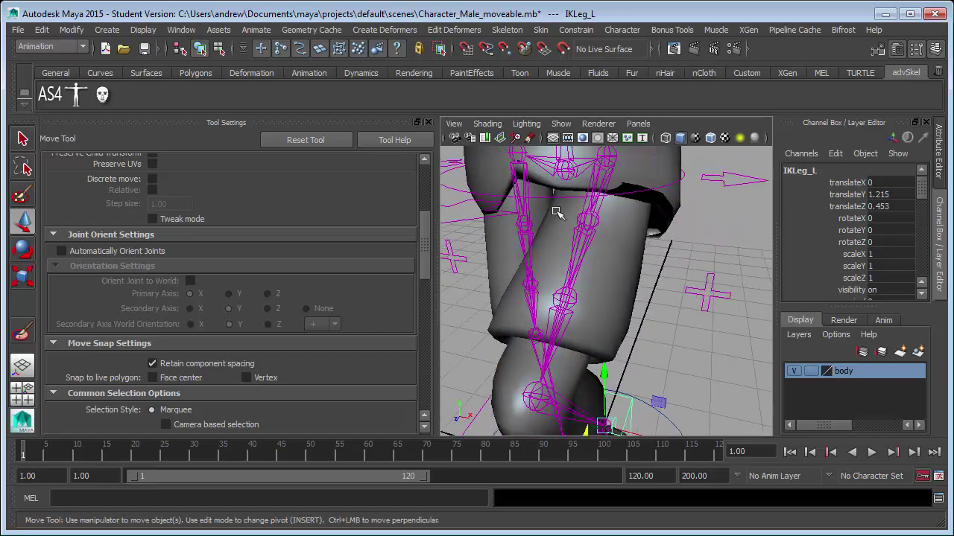
left_click_drag(564, 206, 517, 277, "alt")
key("ctrl+z")
Move the right foot's IK control to check the smoothed hem and thigh on that side, and undo the move.
left_click_drag(583, 319, 751, 322, "alt")
right_click_drag(751, 322, 704, 334, "alt")
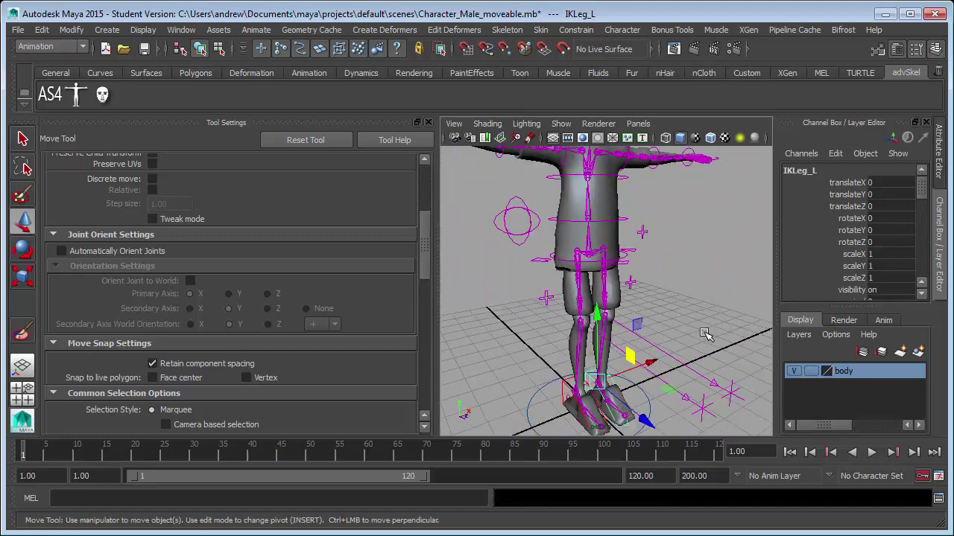
left_click_drag(587, 400, 687, 384, "alt")
left_click_drag(625, 367, 490, 348)
right_click_drag(612, 346, 702, 342, "alt")
left_click_drag(703, 343, 738, 335, "alt")
key("ctrl+z")
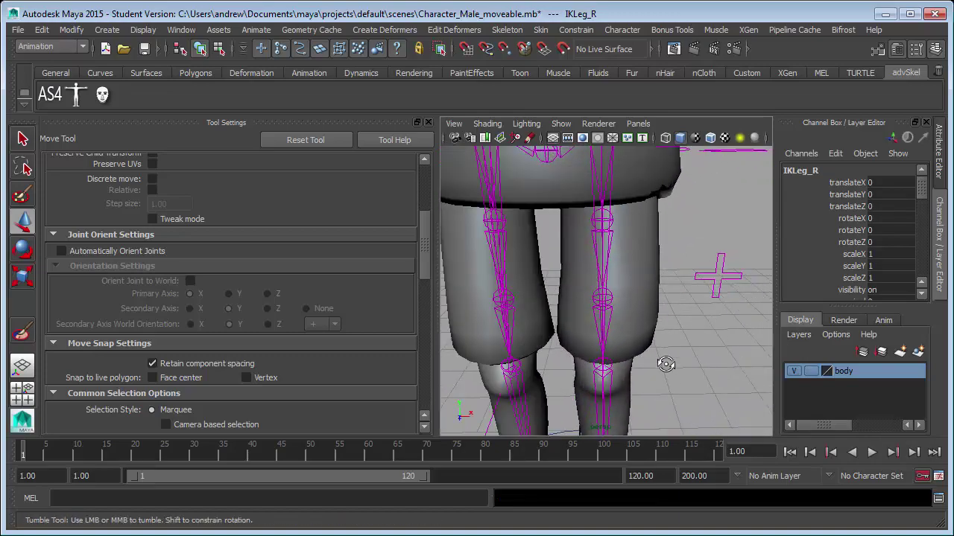
Pose the left foot's IK control at about translateY 1.307 and translateZ 0.783 to inspect the shirt hem over the raised thigh.
left_click_drag(665, 365, 695, 363, "alt")
scroll(646, 388, "down", 6)
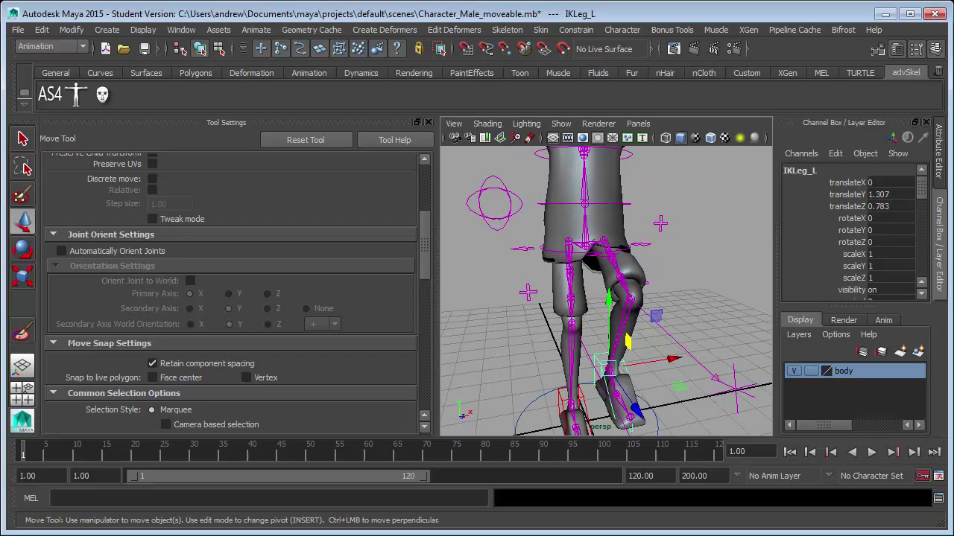
left_click_drag(663, 223, 583, 247, "alt")
right_click_drag(584, 247, 642, 245, "alt")
middle_click_drag(643, 245, 677, 317, "alt")
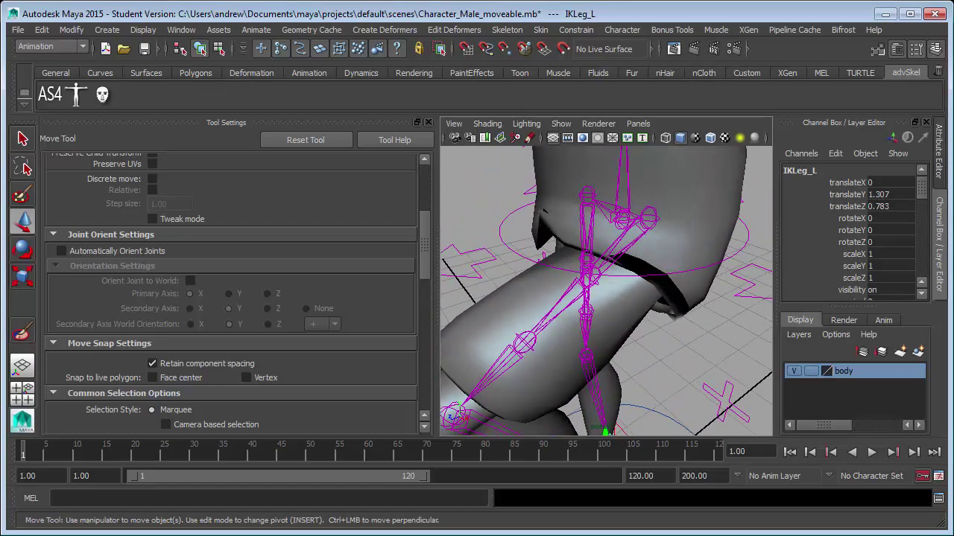
Select the badly deformed body vertices on the shirt hem between the legs, beside the raised left thigh.
right_click_drag(545, 221, 511, 221)
left_click_drag(525, 223, 642, 257, "alt")
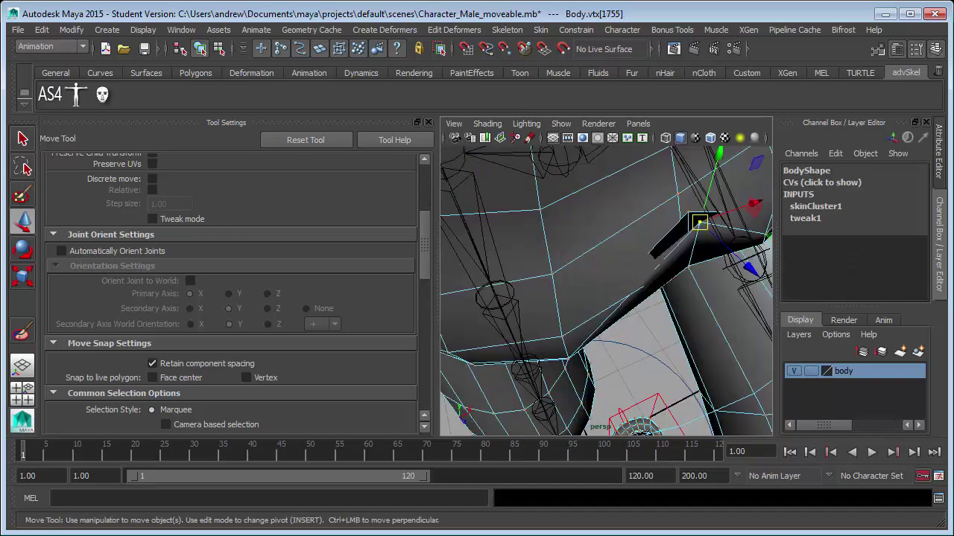
key("q")
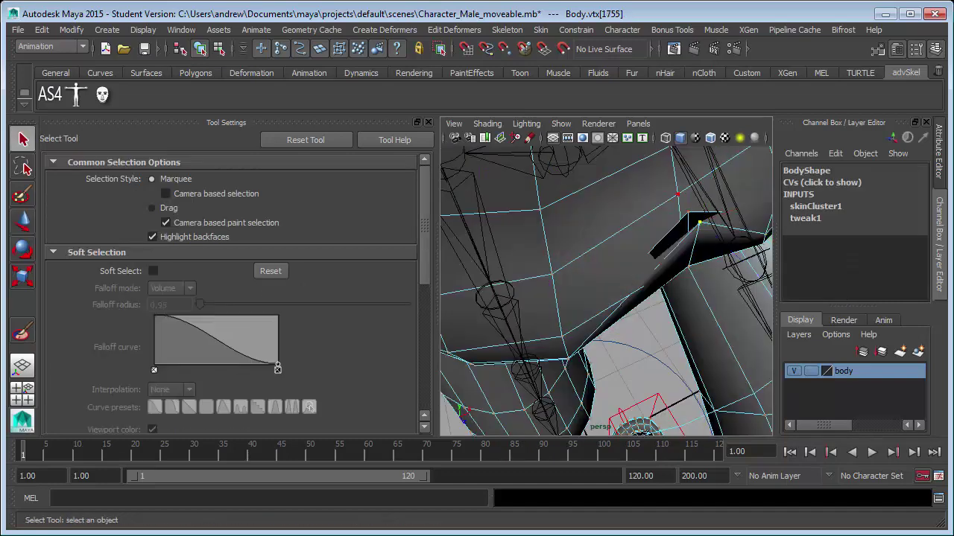
key("ctrl+z")
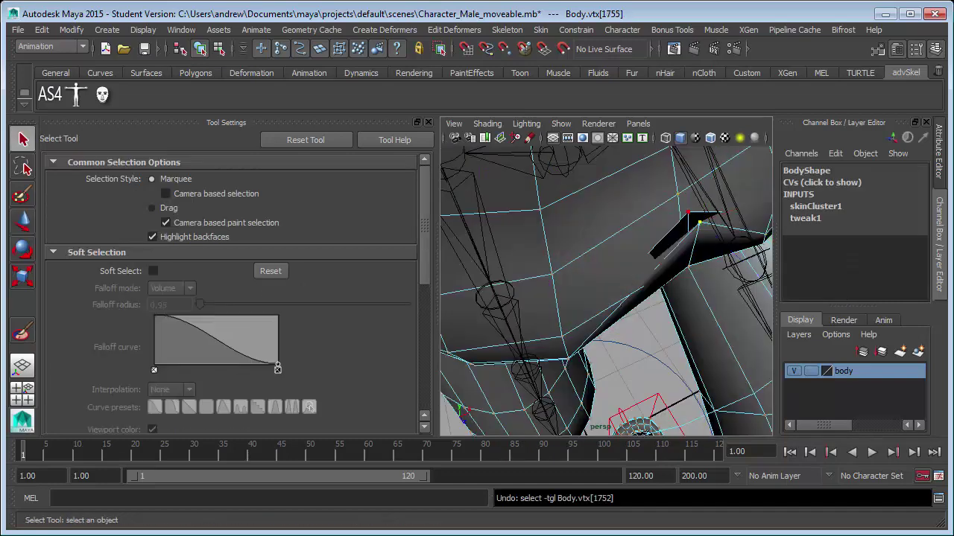
scroll(552, 275, "down", 5)
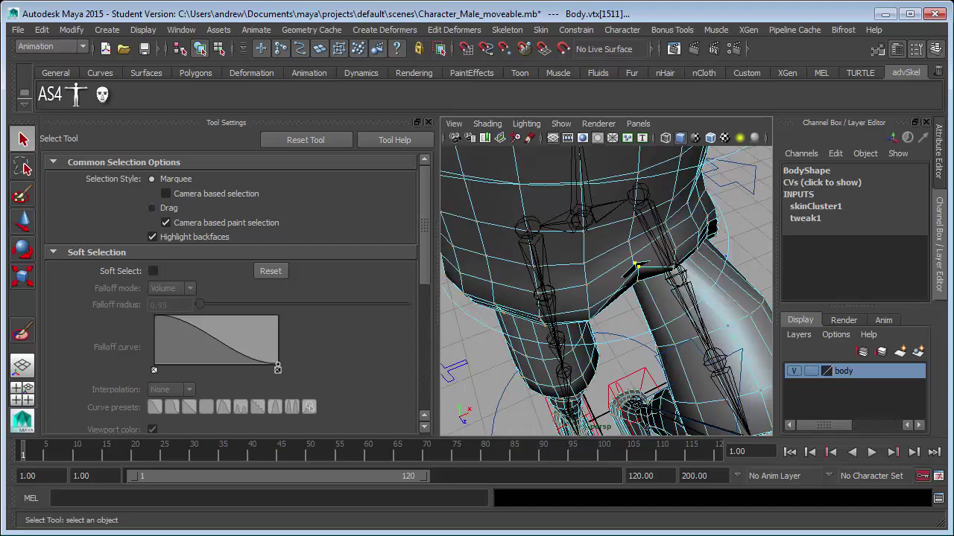
left_click_drag(552, 275, 513, 243, "alt")
left_click_drag(618, 276, 577, 280, "alt")
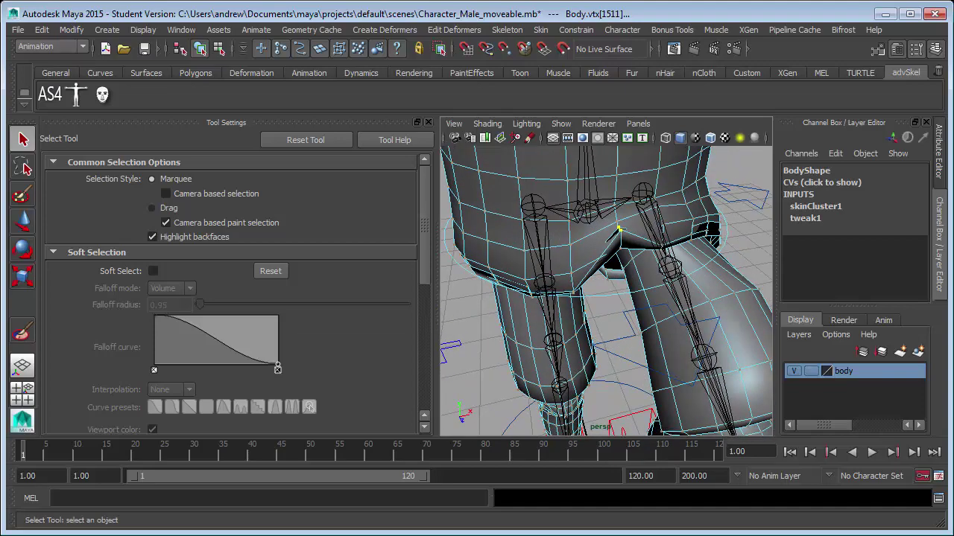
Flood the selected hem vertices with Root_M weight twice, using the Add paint operation at a value of 0.1 and opacity 1.
left_click(22, 330)
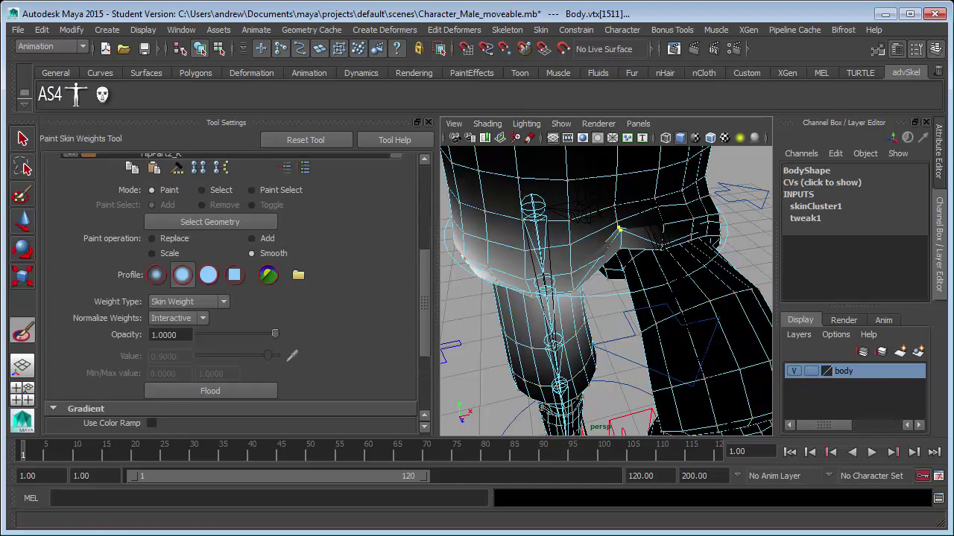
scroll(231, 294, "up", 4)
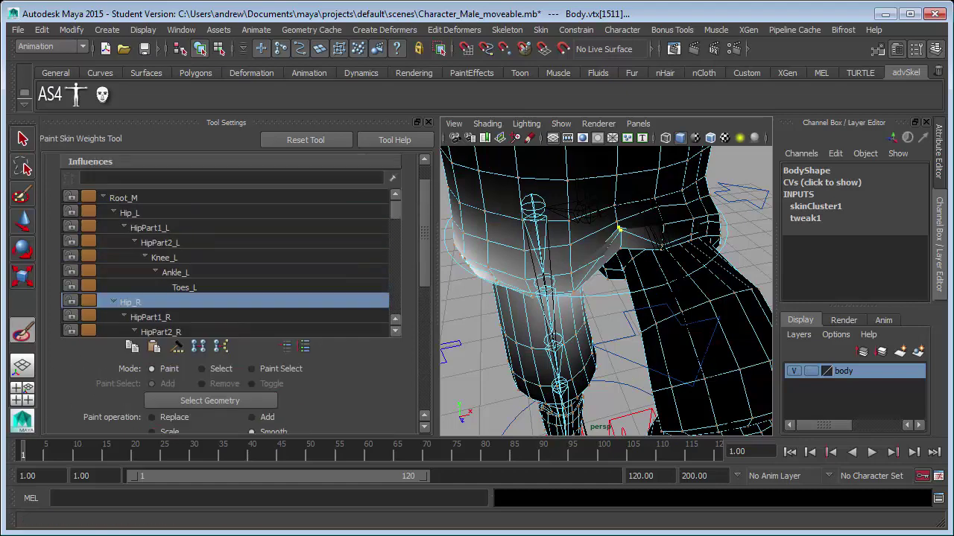
left_click(124, 198)
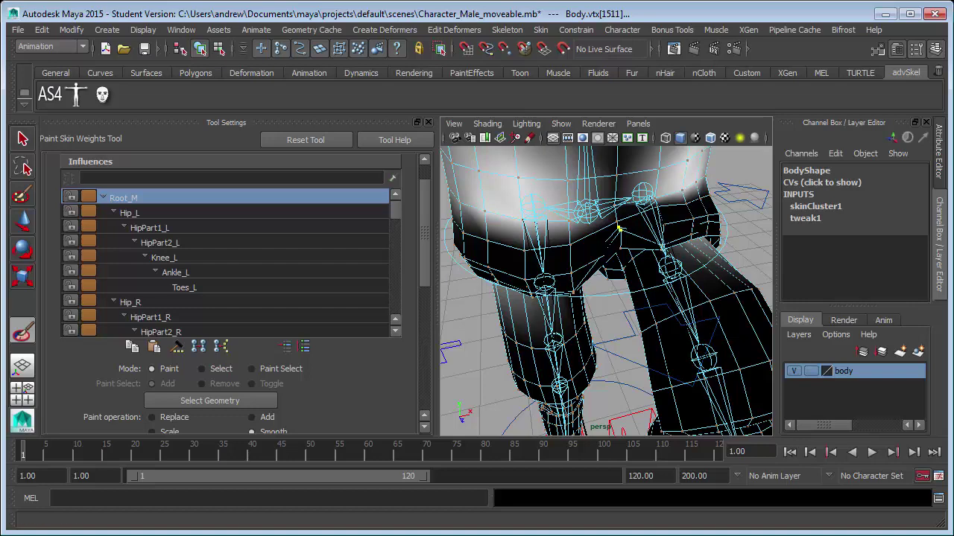
scroll(231, 291, "down", 5)
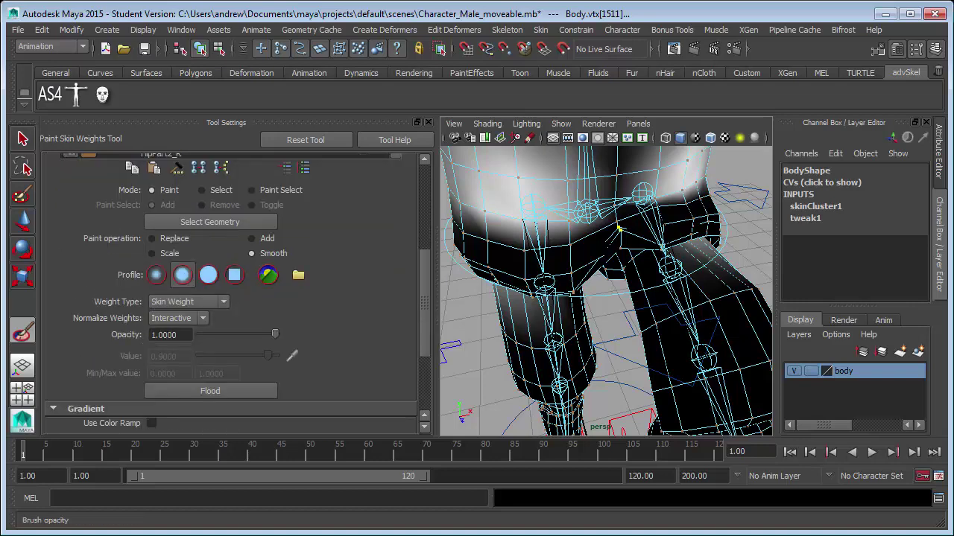
left_click(153, 238)
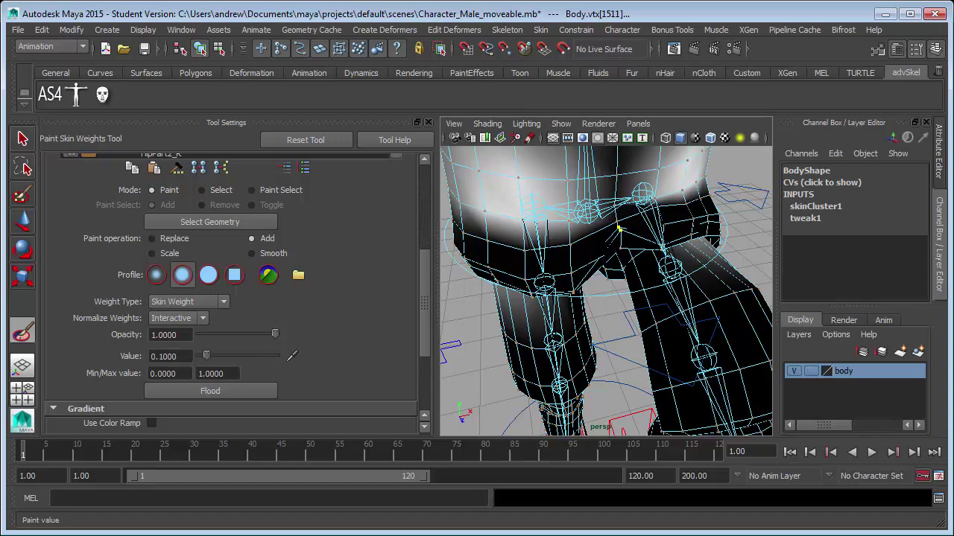
left_click(210, 392)
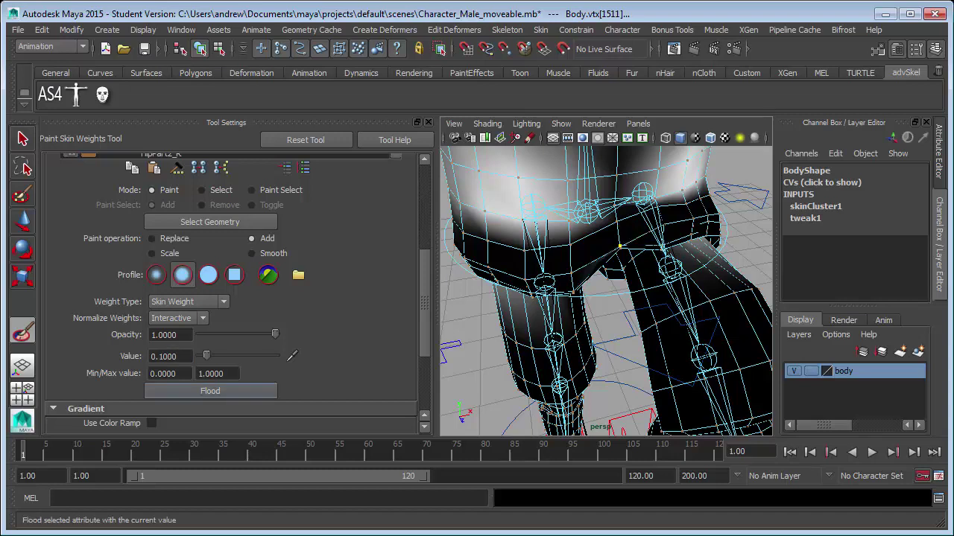
left_click(210, 392)
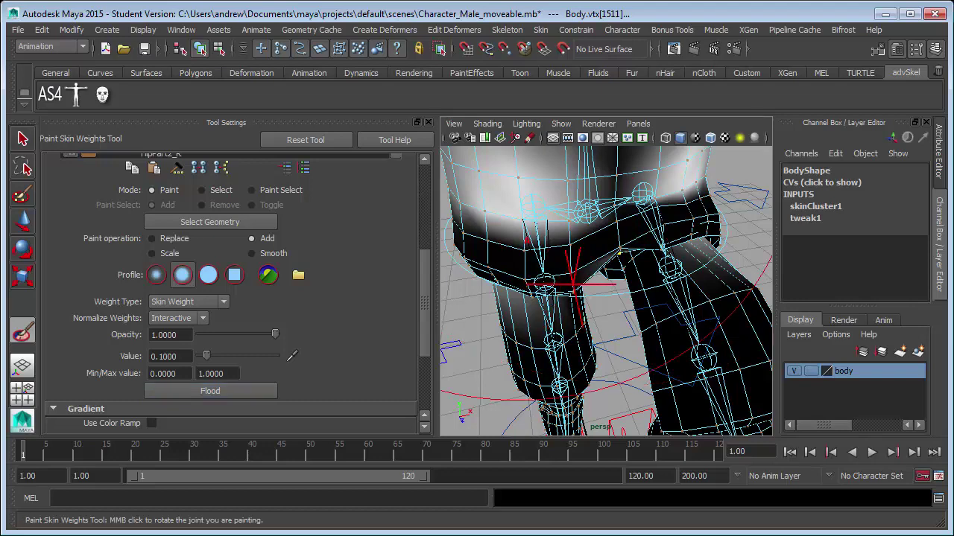
Clear the vertex selection and move the left foot's IK control forward and backward to check the corrected hem.
key("q")
left_click_drag(655, 298, 567, 295, "alt")
key("a")
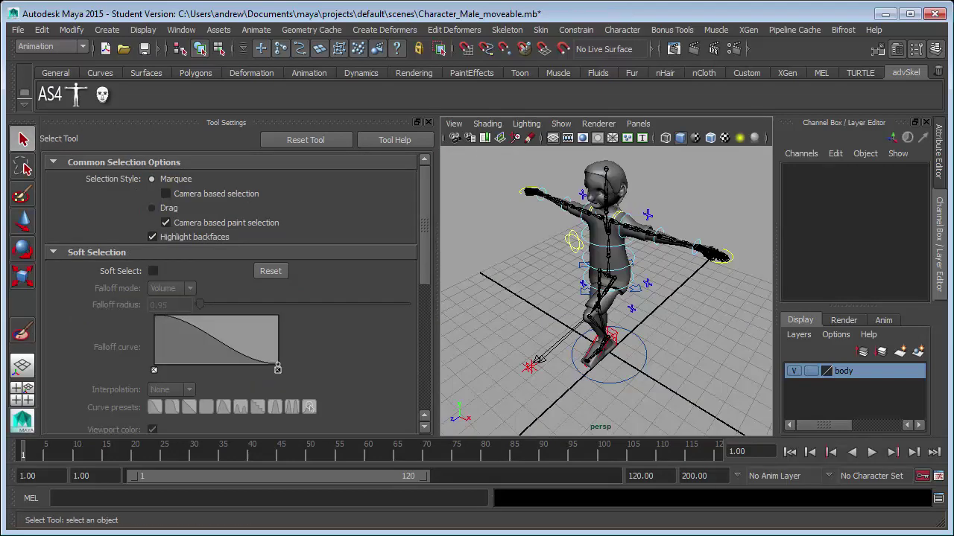
left_click_drag(625, 298, 596, 295, "alt")
left_click(615, 341)
left_click_drag(615, 341, 595, 314, "alt")
key("w")
left_click_drag(596, 314, 701, 343, "alt")
left_click_drag(604, 298, 567, 320, "alt")
scroll(581, 328, "up", 5)
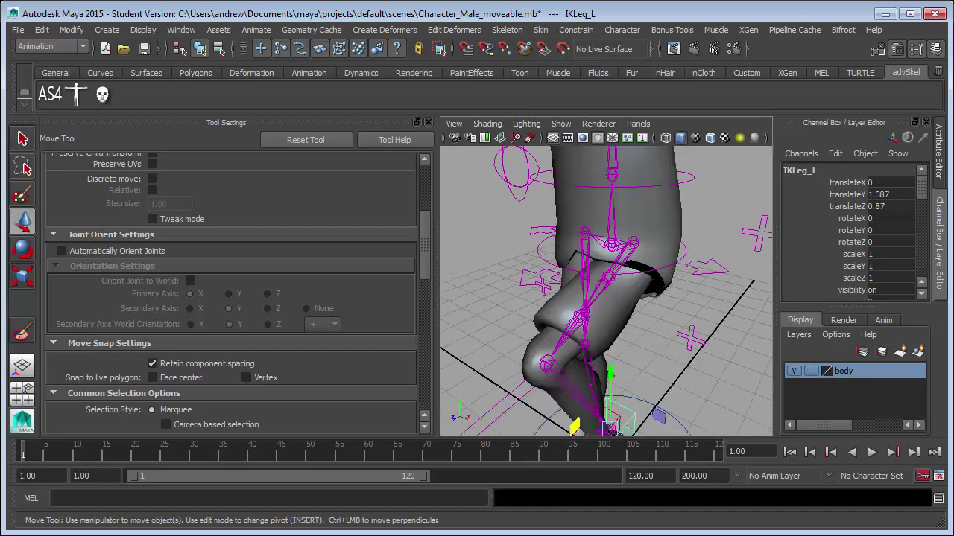
scroll(581, 328, "down", 3)
left_click_drag(572, 359, 630, 374)
Reset the left foot IK control's translateX, translateY and translateZ to 0.
left_click_drag(890, 183, 890, 207)
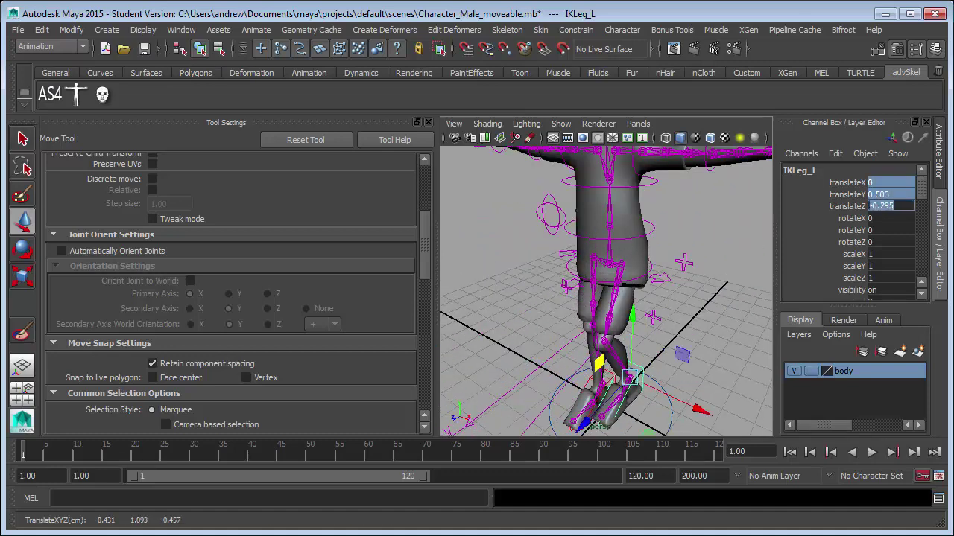
type("0")
key("Return")
Move the right foot's IK control up and forward to check the leg and corrected hem, and undo the move.
left_click_drag(551, 298, 693, 302, "alt")
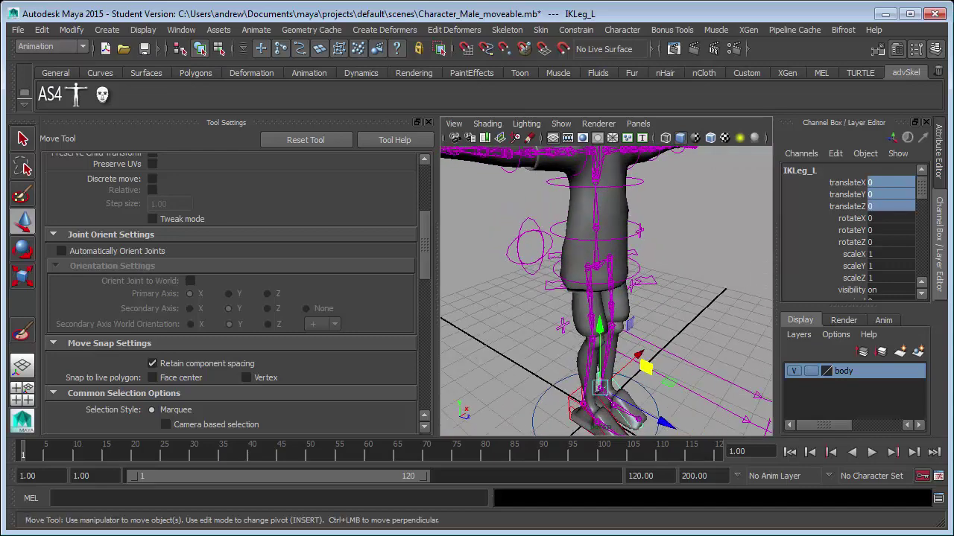
left_click(571, 409)
left_click_drag(588, 388, 462, 361, "alt")
left_click_drag(564, 378, 576, 359)
left_click_drag(612, 388, 572, 385)
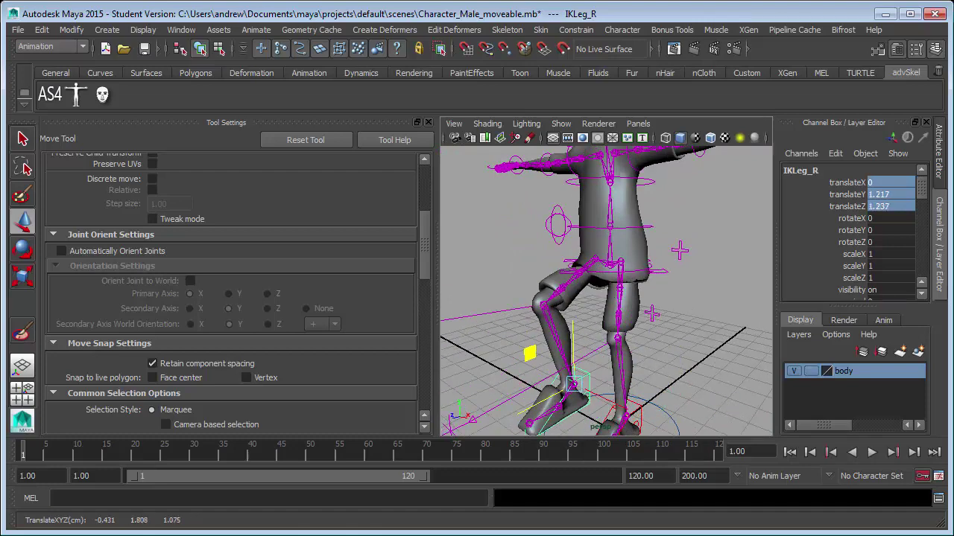
key("ctrl+z")
scroll(605, 291, "down", 4)
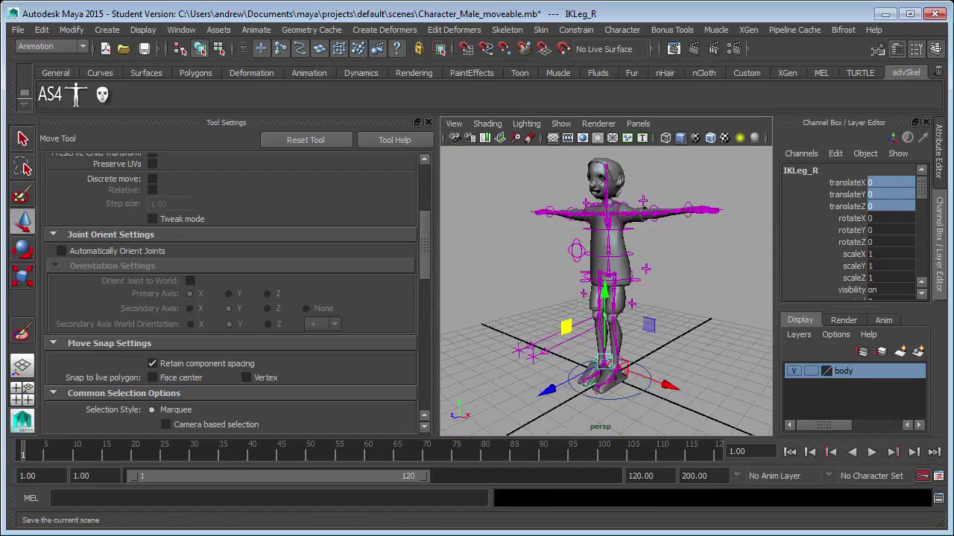
left_click(17, 30)
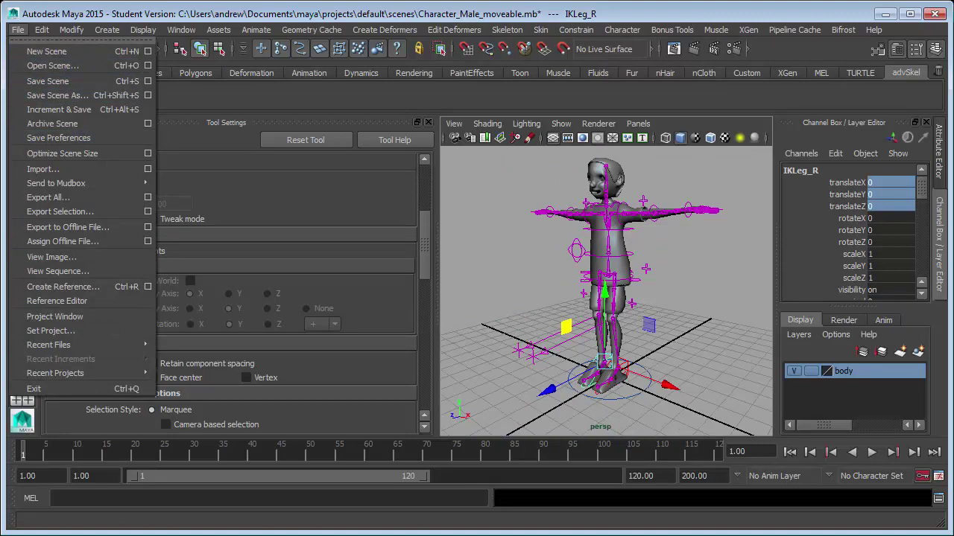
mouse_move(541, 30)
key("Escape")
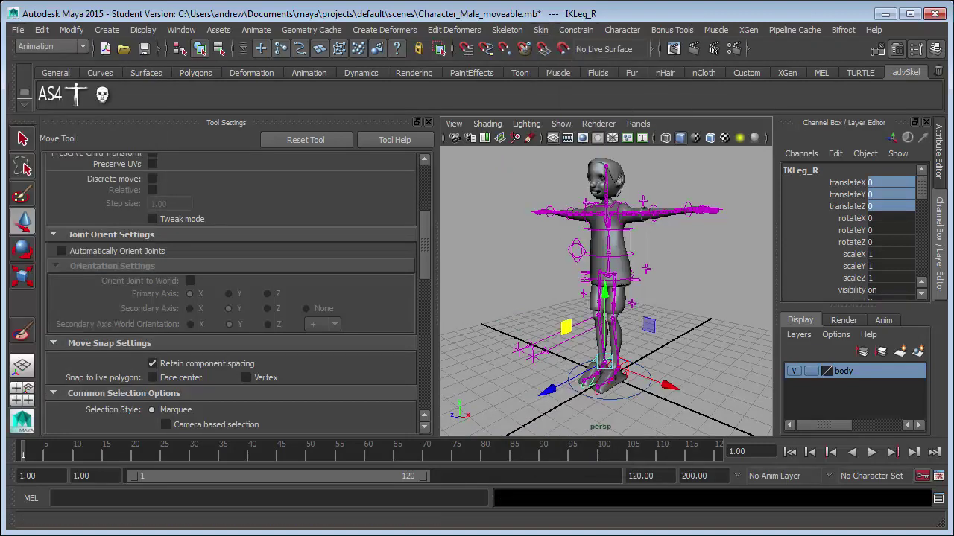